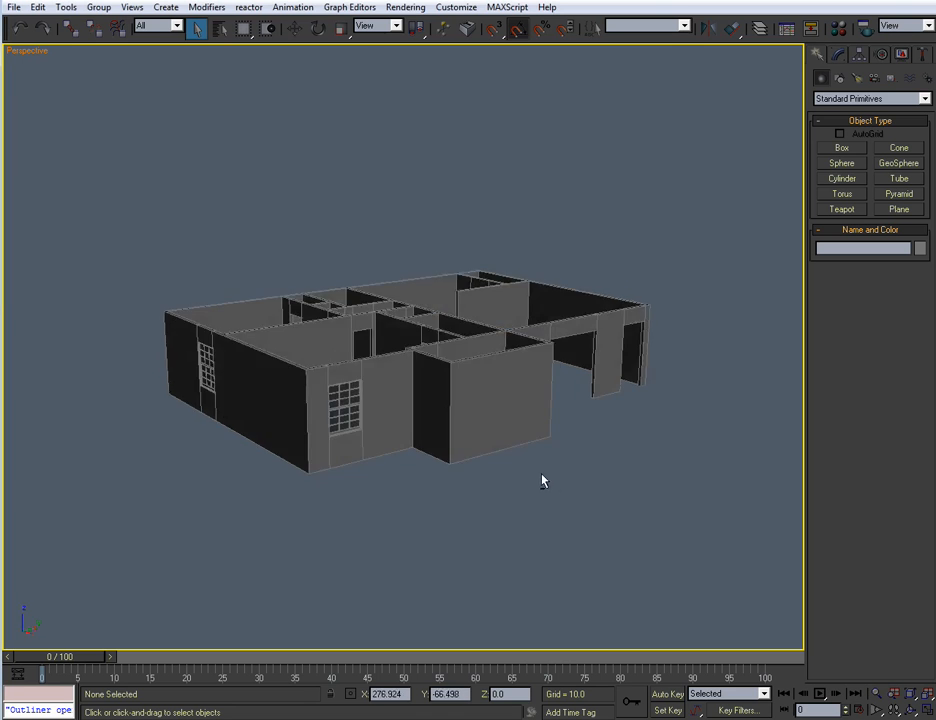
Examine the house model's interior walls and doorway openings from several distances and angles in the perspective view
scroll(547, 470, up, 3)
scroll(535, 470, down, 1)
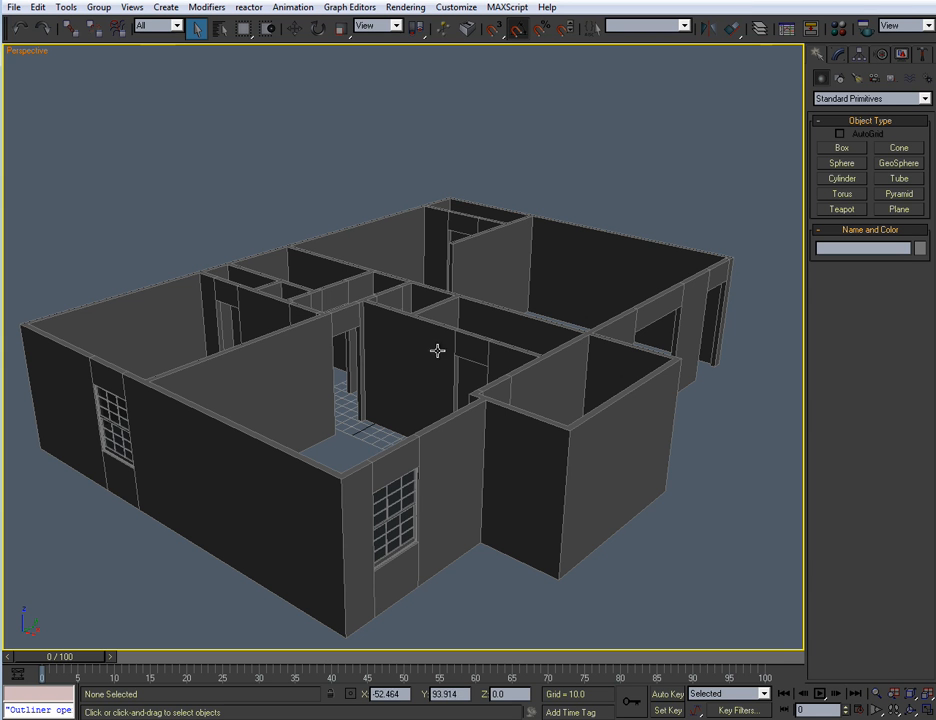
scroll(431, 341, up, 5)
middle_drag(430, 342, 522, 311)
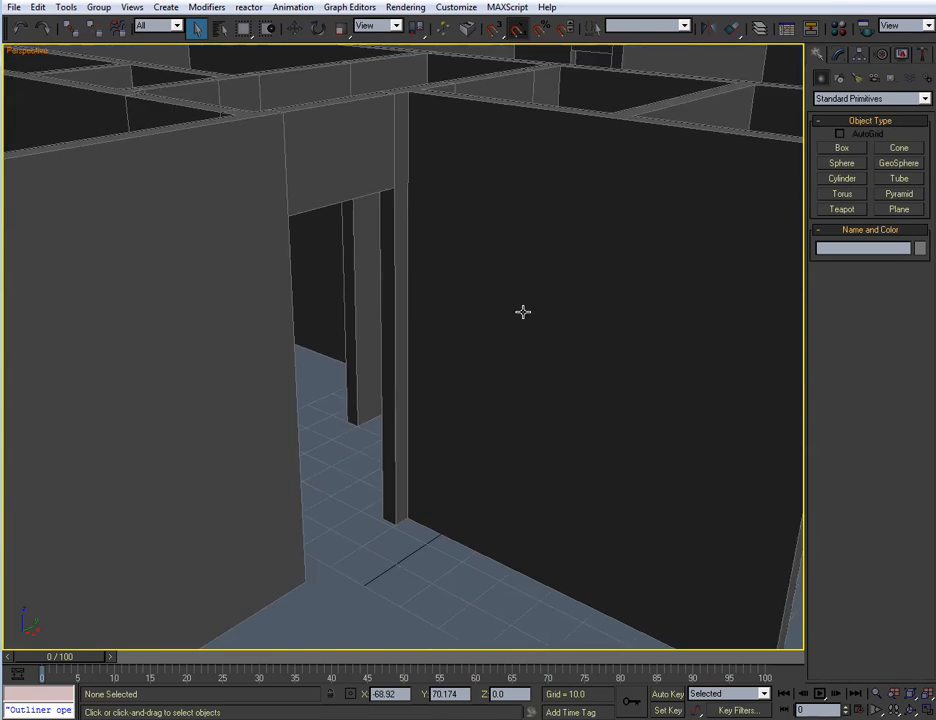
scroll(510, 328, down, 3)
scroll(506, 330, down, 5)
scroll(480, 342, up, 5)
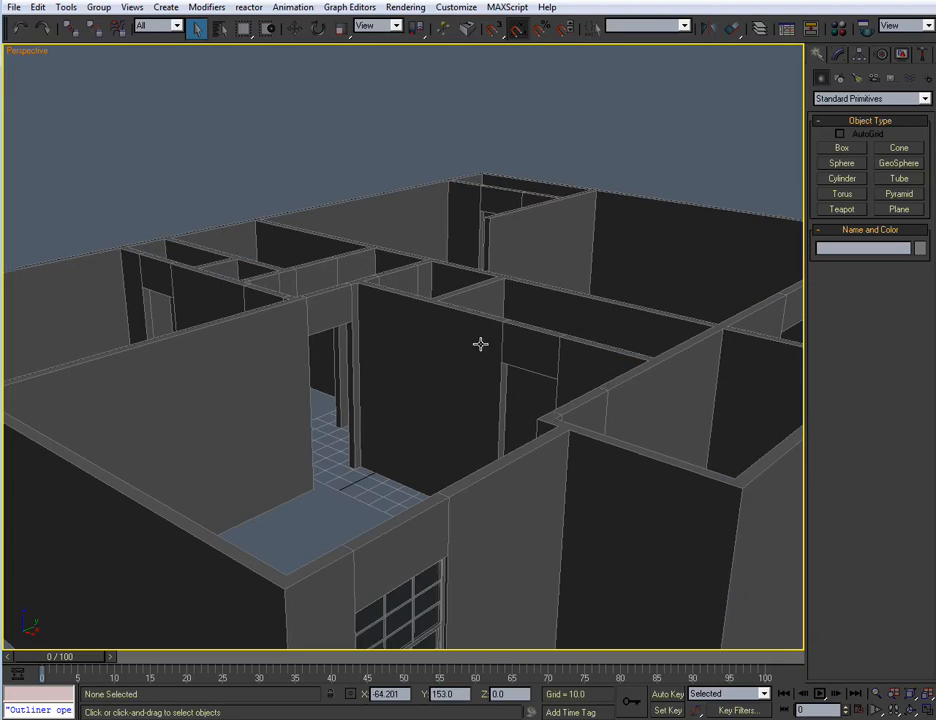
alt+middle_drag(420, 391, 439, 406)
scroll(439, 406, down, 5)
scroll(426, 415, up, 8)
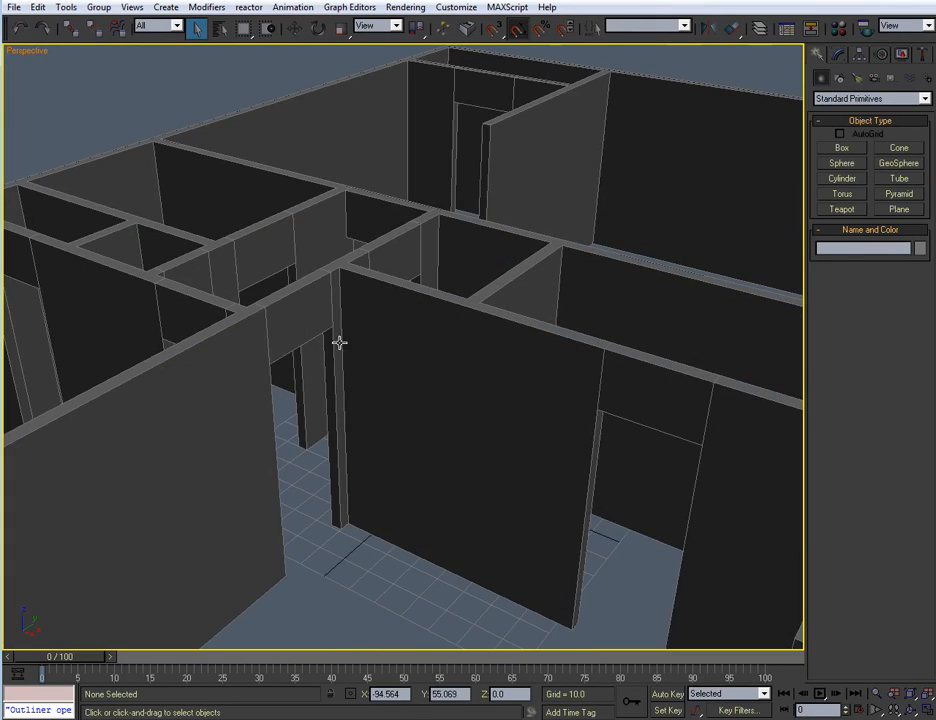
scroll(439, 363, down, 5)
scroll(430, 378, up, 5)
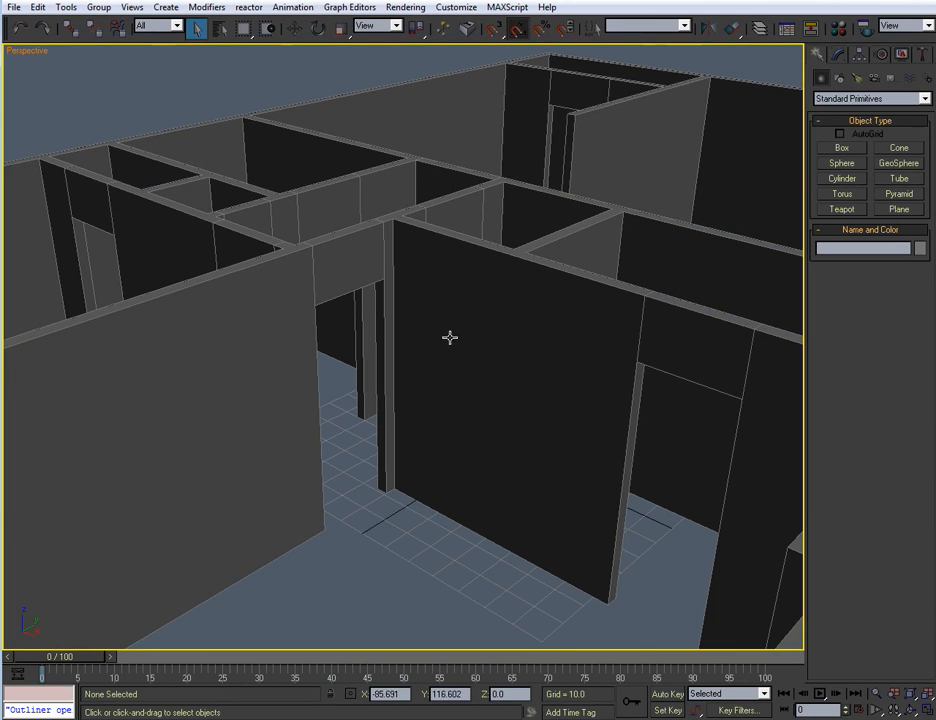
scroll(428, 299, down, 4)
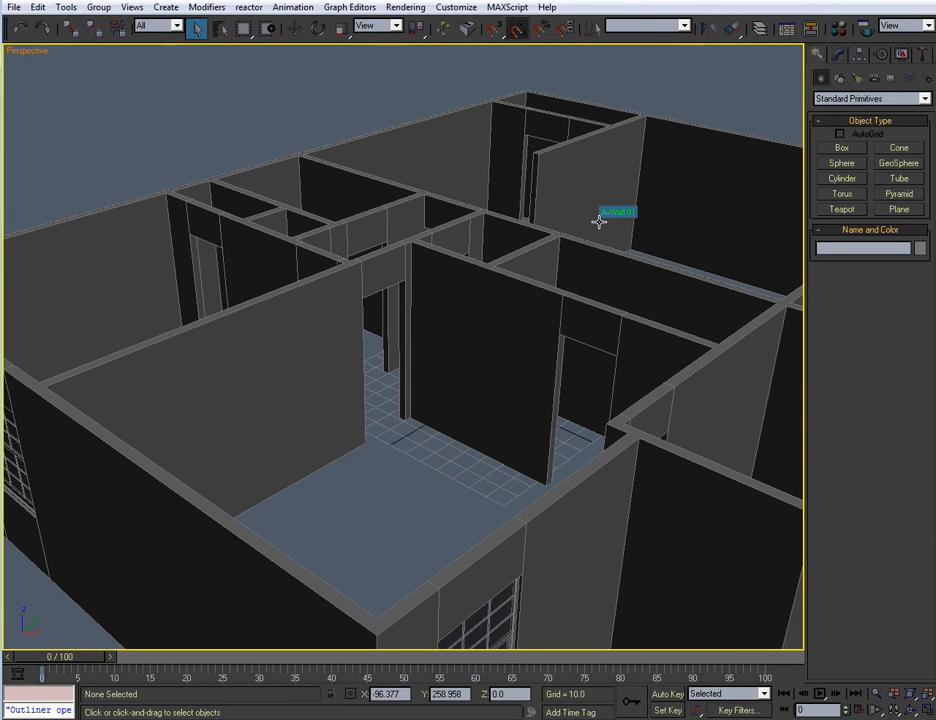
scroll(595, 222, up, 1)
scroll(595, 250, down, 3)
scroll(560, 280, up, 4)
scroll(528, 280, up, 2)
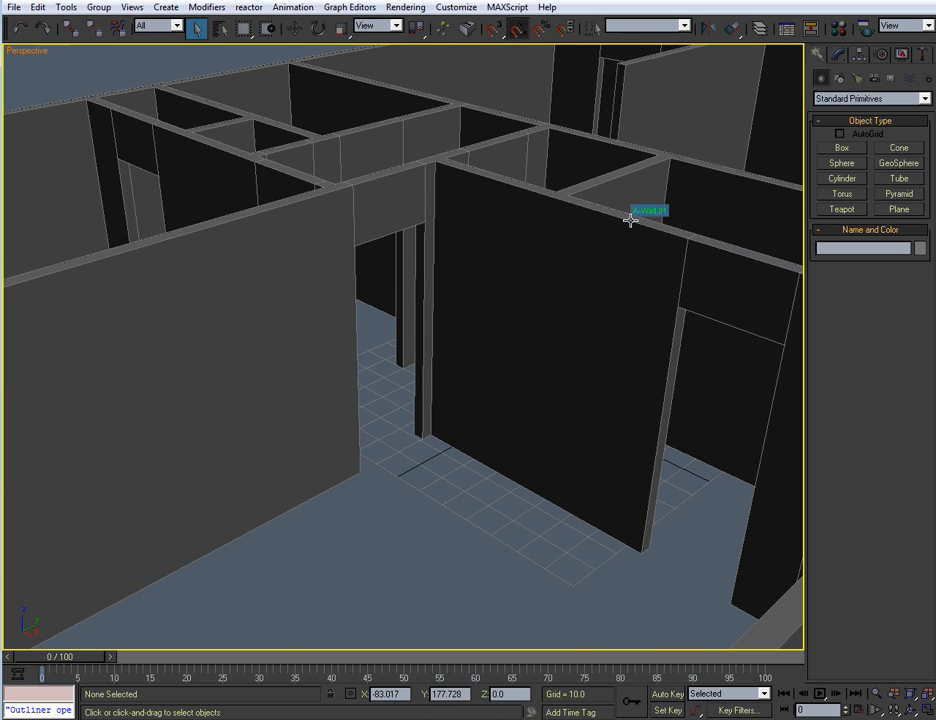
Using vertex snapping, create a box that fills the interior doorway opening, 28 long, 4 wide and 78 high
middle_drag(454, 272, 462, 256)
scroll(462, 256, up, 3)
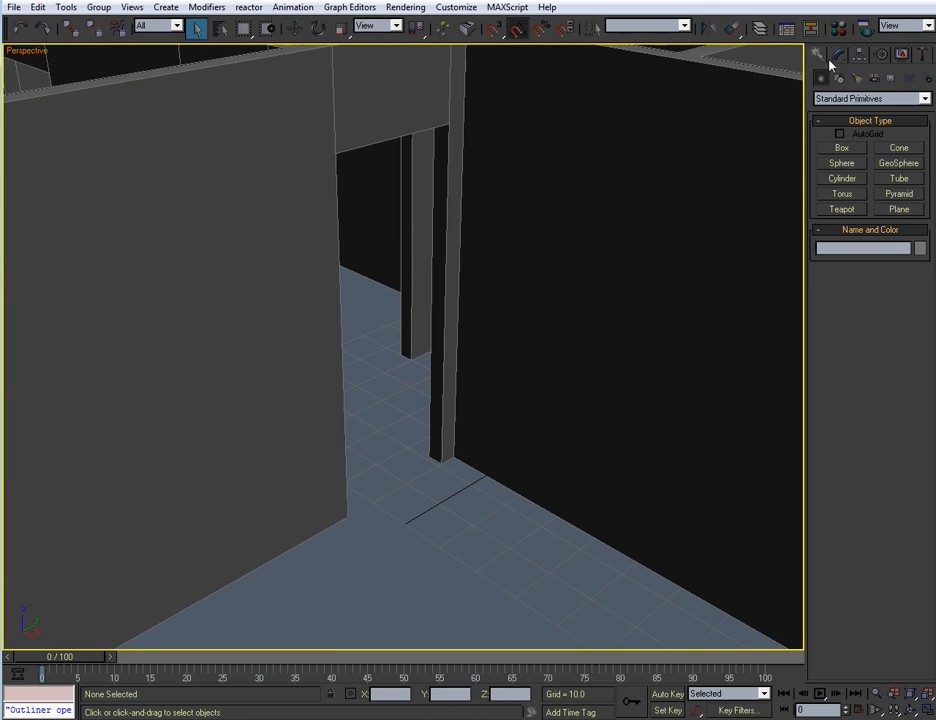
click(836, 149)
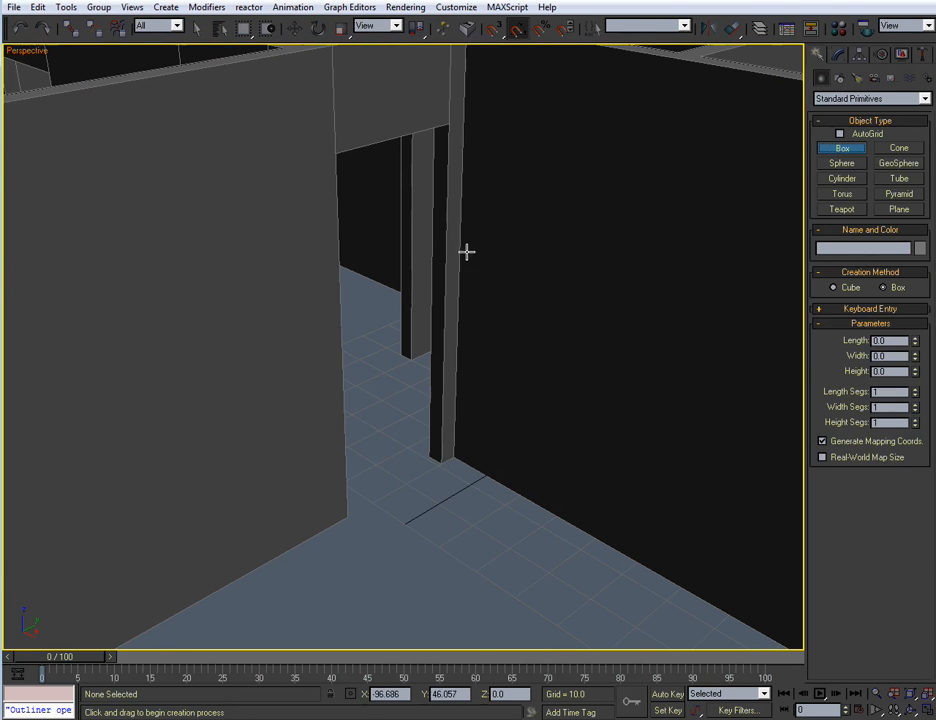
scroll(420, 282, down, 2)
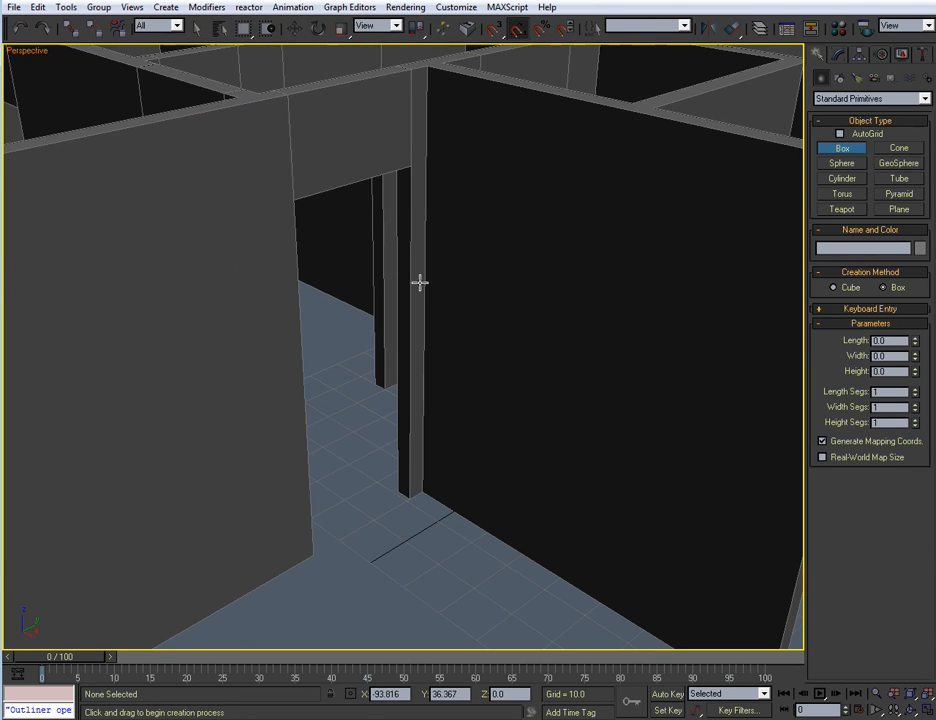
right_click(493, 29)
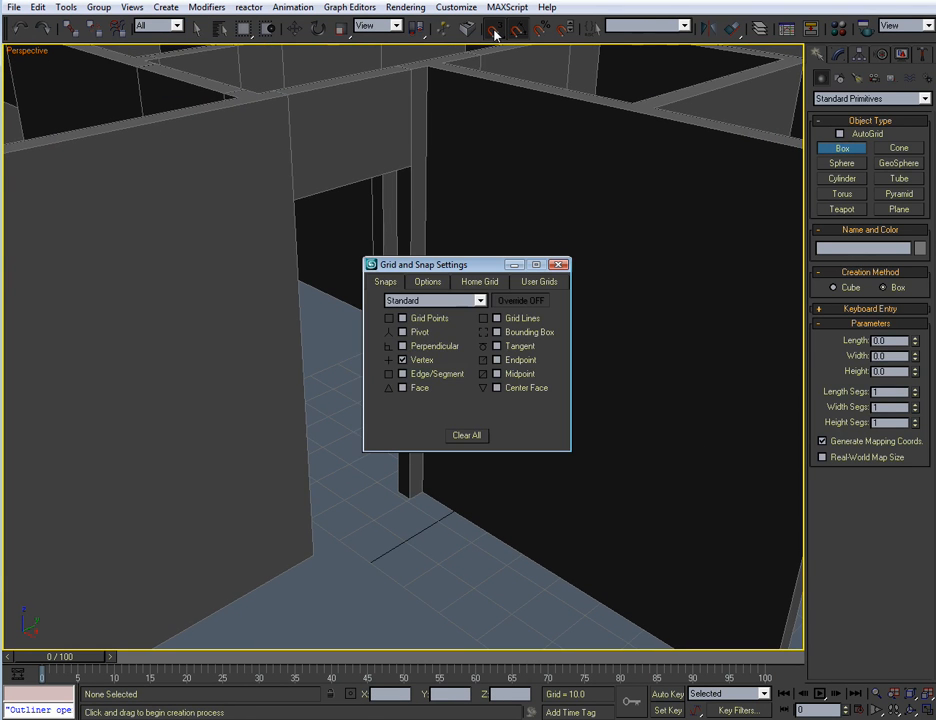
click(563, 265)
scroll(439, 368, down, 2)
drag(391, 489, 299, 547)
click(281, 211)
right_click(282, 263)
middle_drag(443, 279, 460, 296)
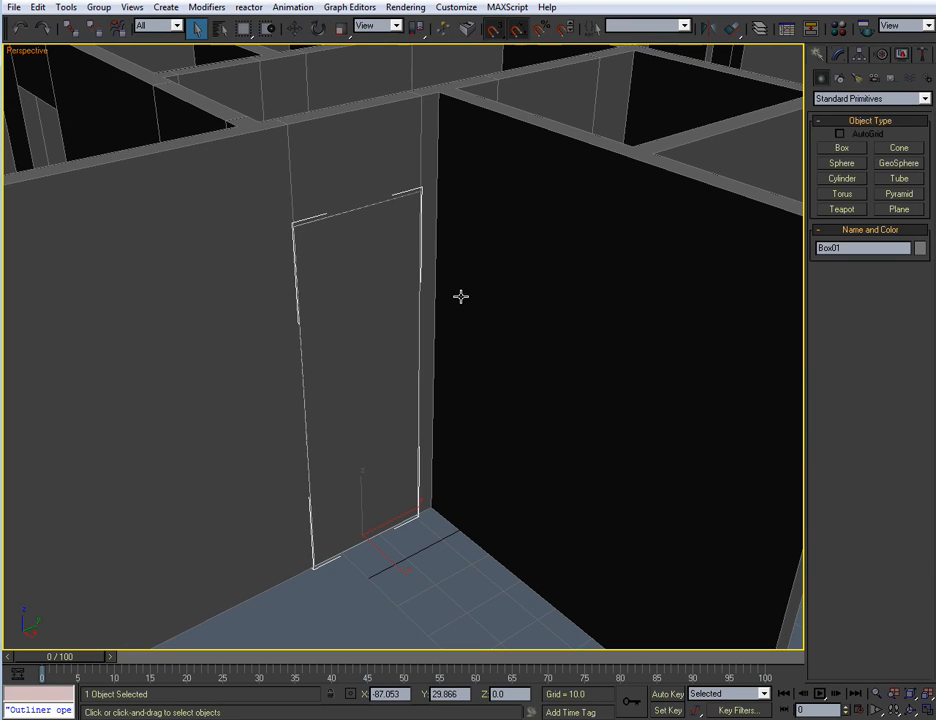
right_click(460, 296)
click(438, 287)
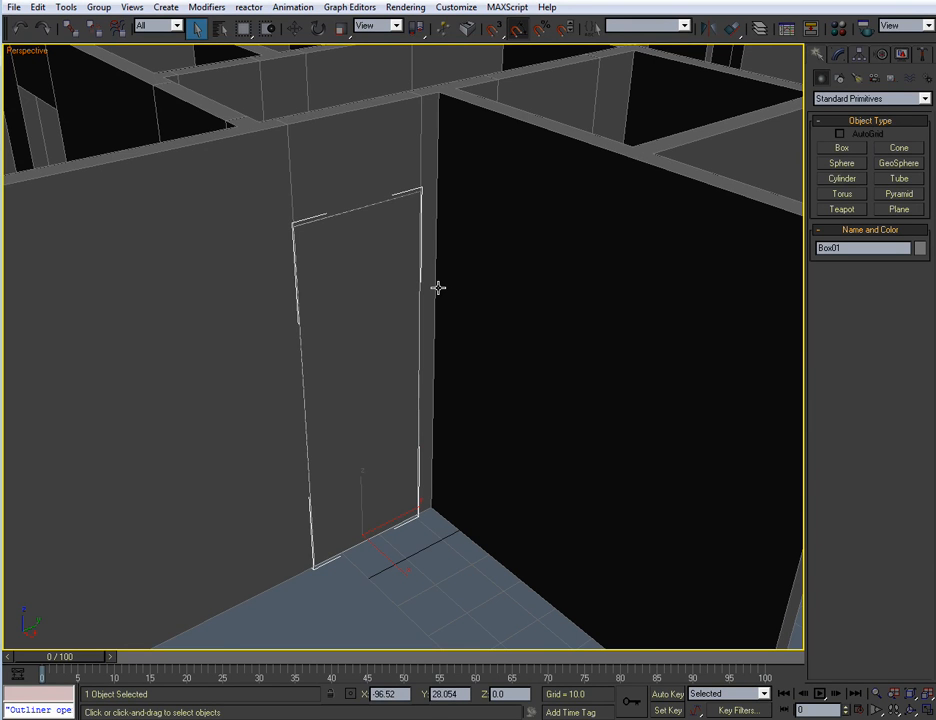
Convert the doorway box to an Editable Poly
alt+middle_drag(420, 305, 391, 340)
scroll(430, 305, down, 1)
scroll(430, 305, up, 1)
scroll(391, 338, up, 3)
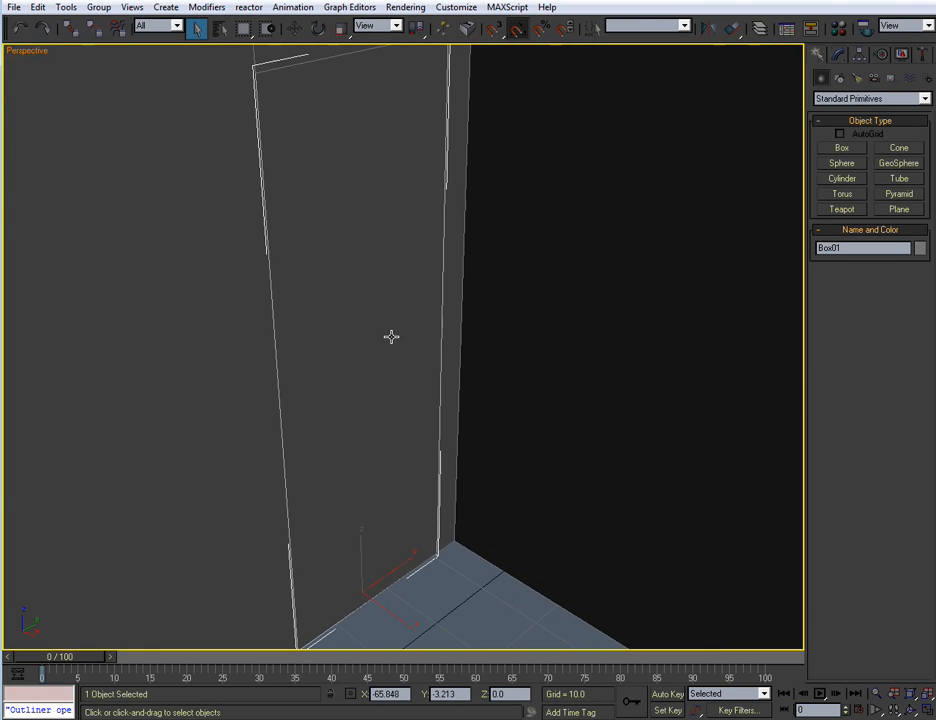
scroll(397, 316, down, 3)
click(840, 57)
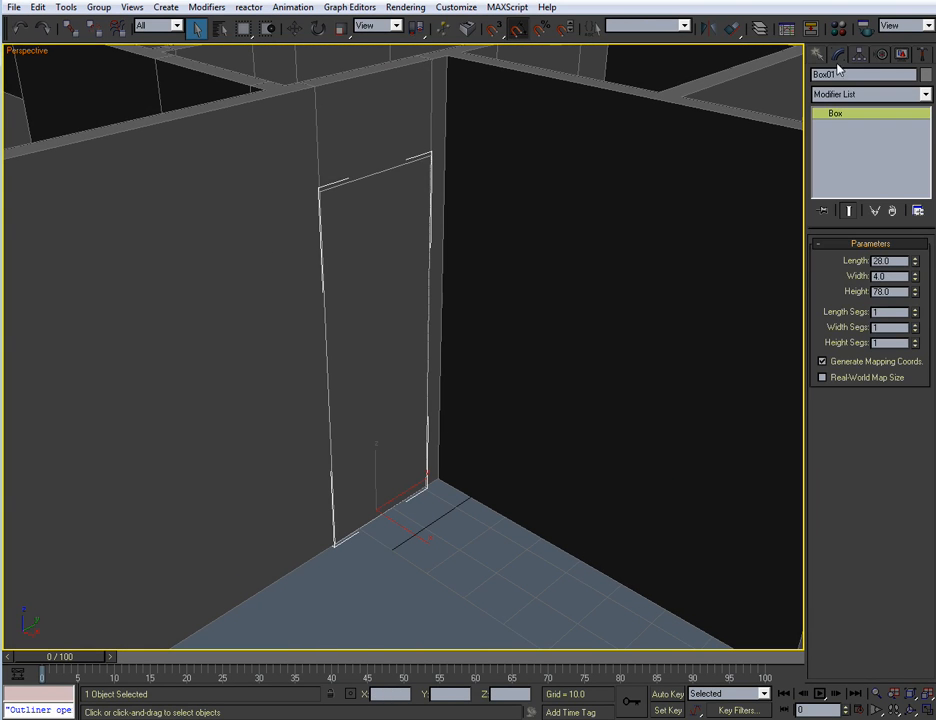
right_click(370, 256)
mouse_move(477, 375)
click(540, 384)
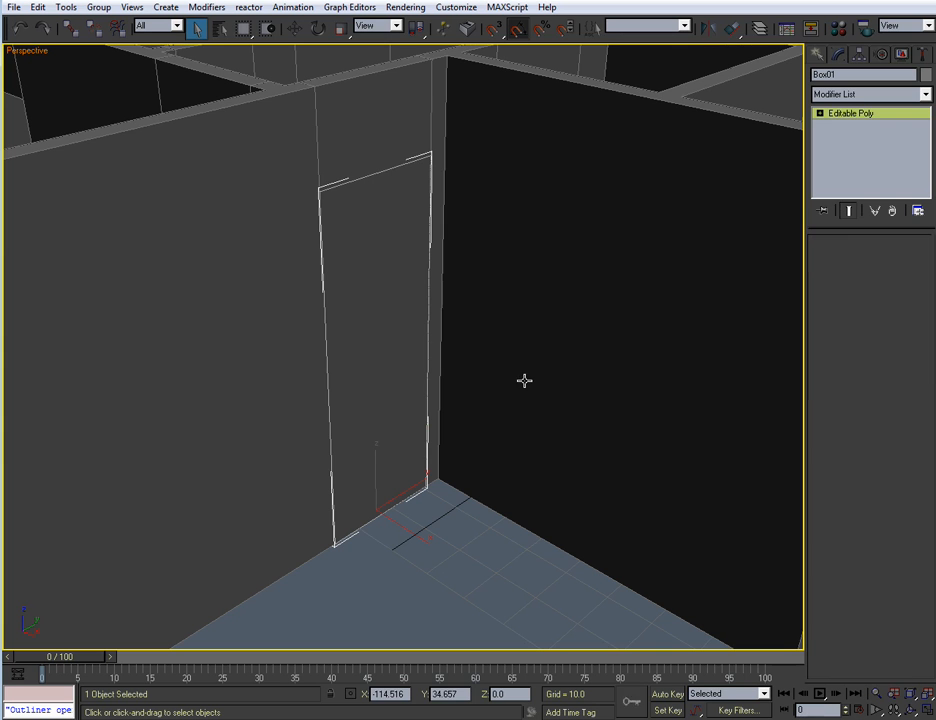
Select the box's two large door-facing polygons and inset them by 0.5 as a group
click(884, 261)
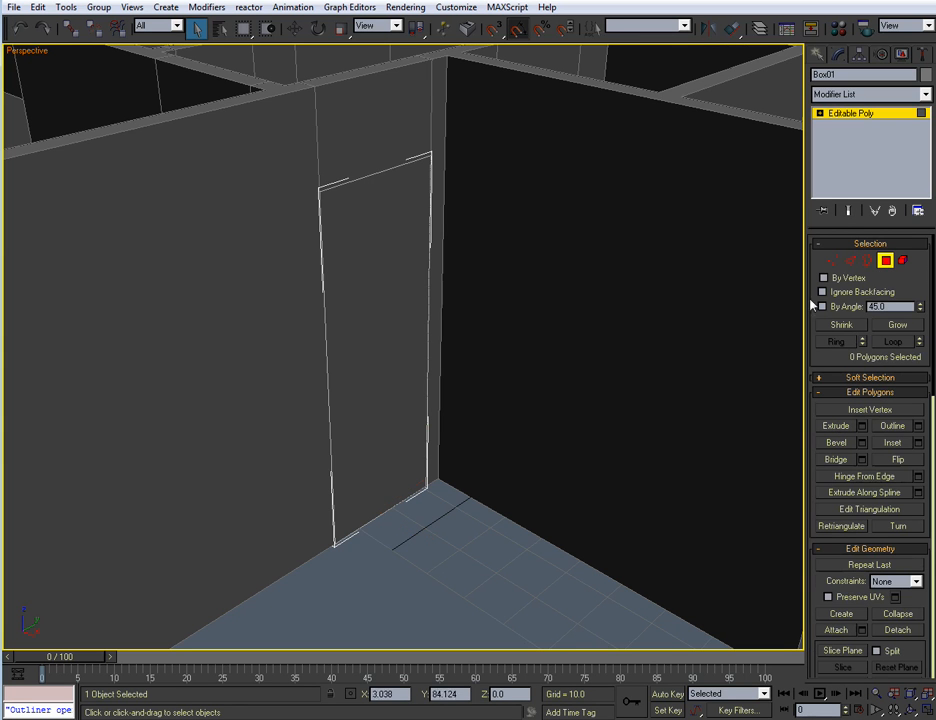
click(393, 274)
alt+middle_drag(393, 274, 420, 307)
key(Delete)
click(485, 297)
ctrl+click(424, 263)
alt+middle_drag(424, 263, 602, 395)
click(918, 443)
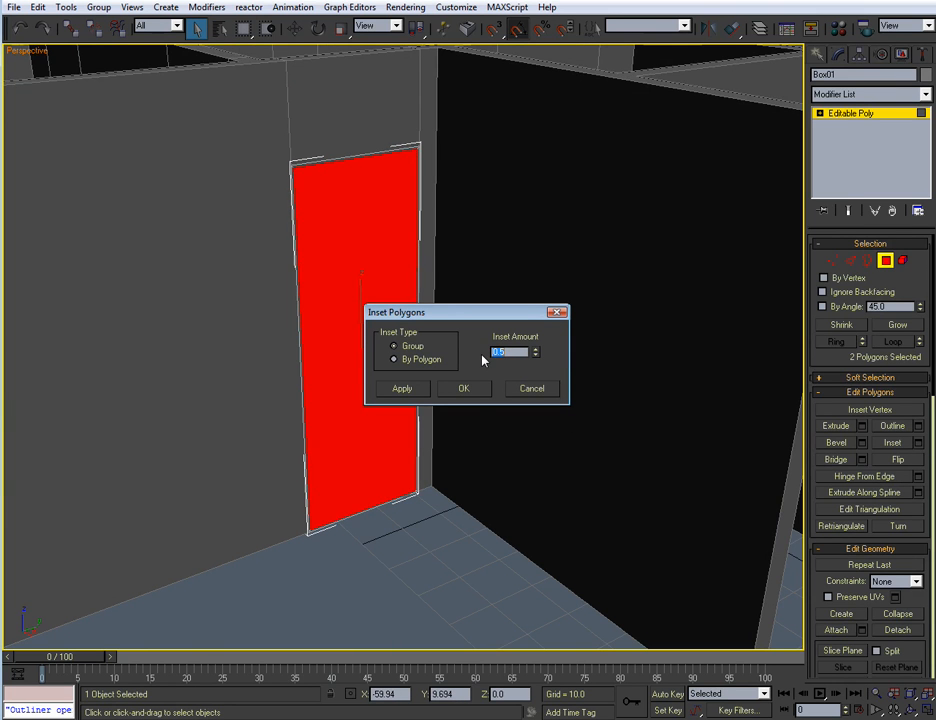
click(475, 387)
Bridge the two inset polygons with 1 segment to hollow out a door frame, and delete the frame's bottom strip
mouse_move(442, 410)
alt+middle_down()
mouse_move(428, 414)
mouse_move(442, 418)
alt+middle_up()
click(861, 459)
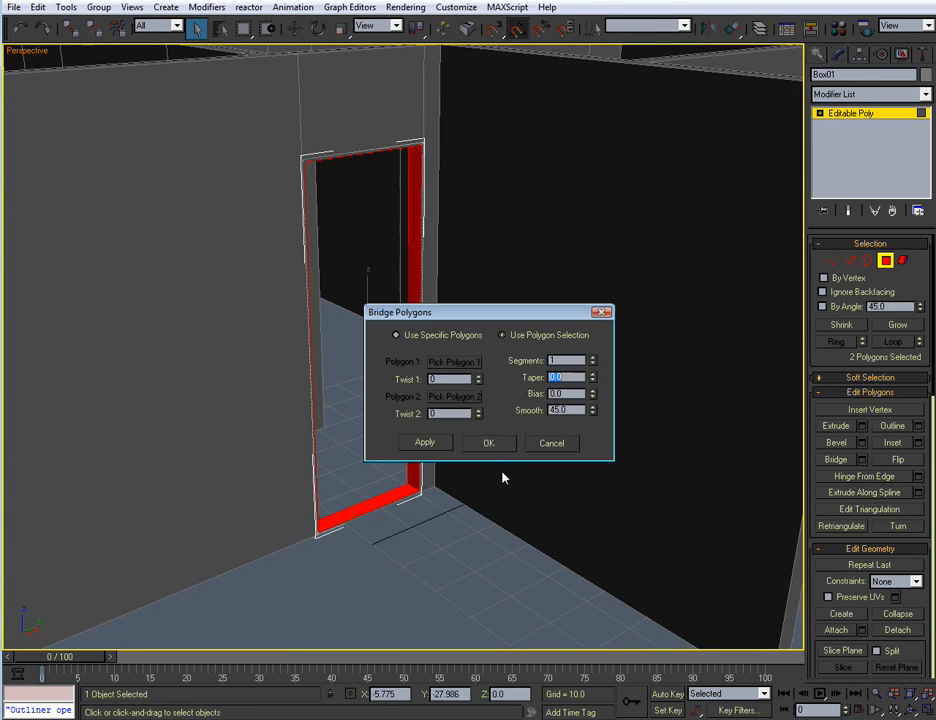
click(489, 443)
scroll(470, 488, up, 3)
middle_drag(470, 490, 458, 465)
alt+middle_drag(371, 533, 436, 516)
click(458, 550)
In the Left view, move the frame's four inner bottom vertices down to floor level and leave vertex editing
key(alt+w)
middle_drag(306, 516, 324, 441)
scroll(322, 443, down, 6)
middle_drag(216, 476, 411, 445)
key(alt+w)
middle_drag(353, 490, 292, 474)
scroll(292, 474, up, 5)
middle_drag(636, 318, 291, 484)
scroll(291, 484, up, 2)
click(831, 260)
middle_drag(400, 422, 504, 302)
scroll(512, 391, up, 5)
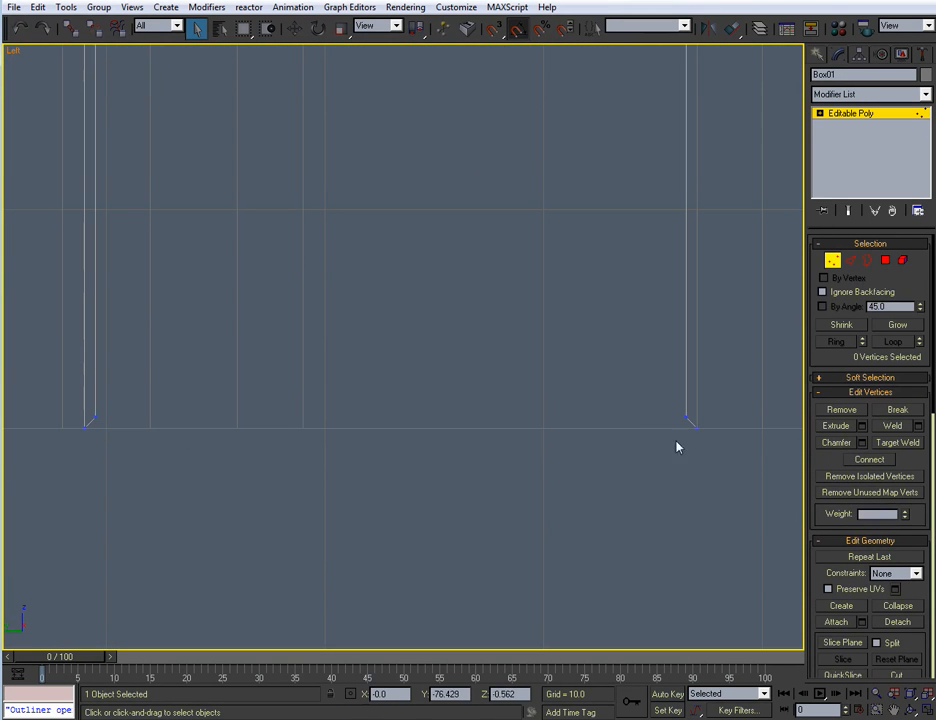
drag(14, 323, 756, 426)
middle_drag(373, 476, 430, 426)
scroll(431, 430, up, 2)
key(w)
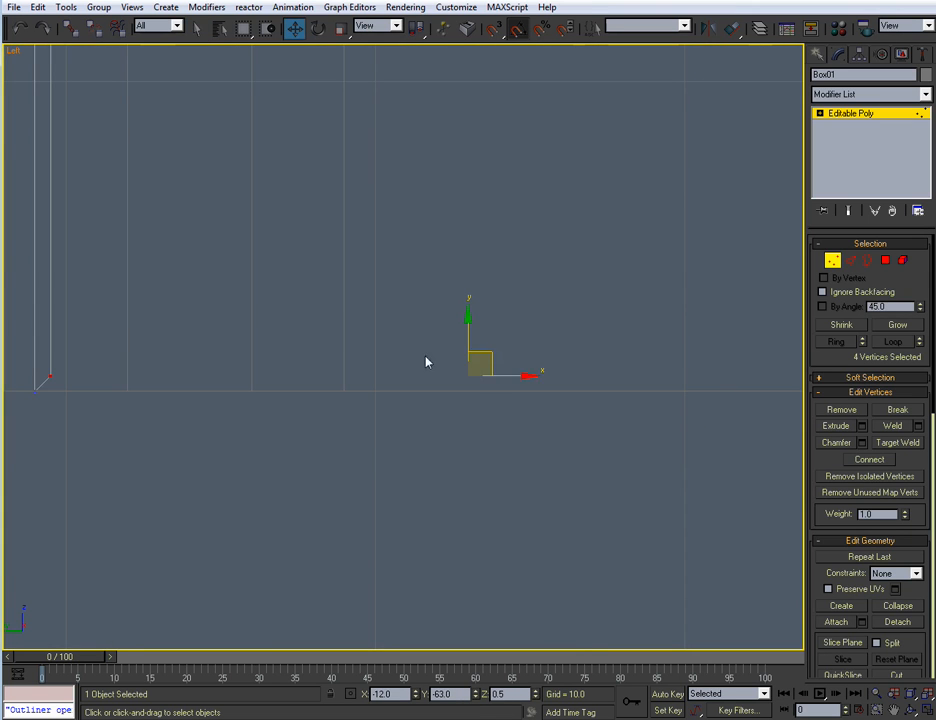
drag(470, 323, 474, 339)
middle_drag(443, 410, 349, 466)
scroll(349, 466, down, 3)
click(837, 261)
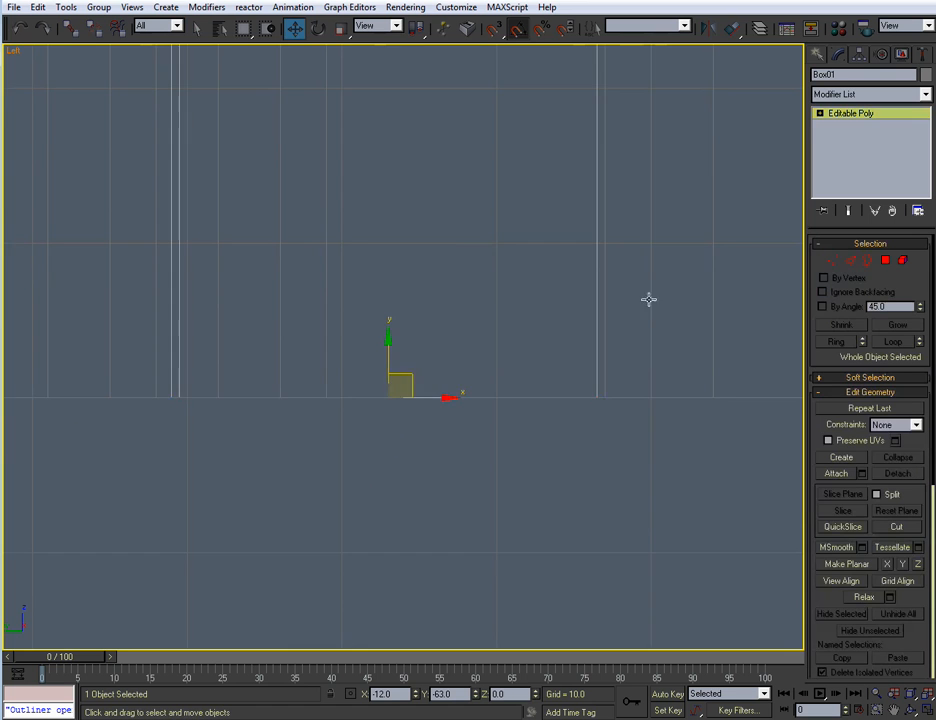
Inspect the door frame inside the doorway from several angles in the perspective view
key(alt+w)
right_click(545, 449)
key(alt+w)
alt+middle_drag(548, 432, 508, 455)
scroll(508, 455, up, 2)
click(441, 556)
middle_drag(440, 469, 439, 491)
scroll(428, 420, up, 2)
middle_drag(428, 420, 470, 531)
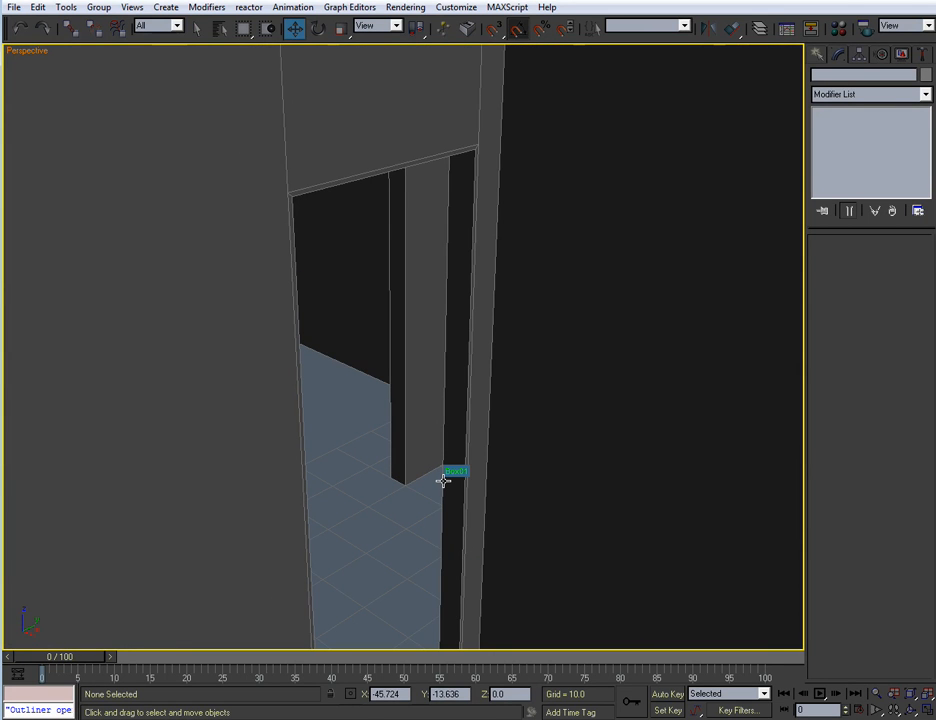
scroll(460, 414, down, 1)
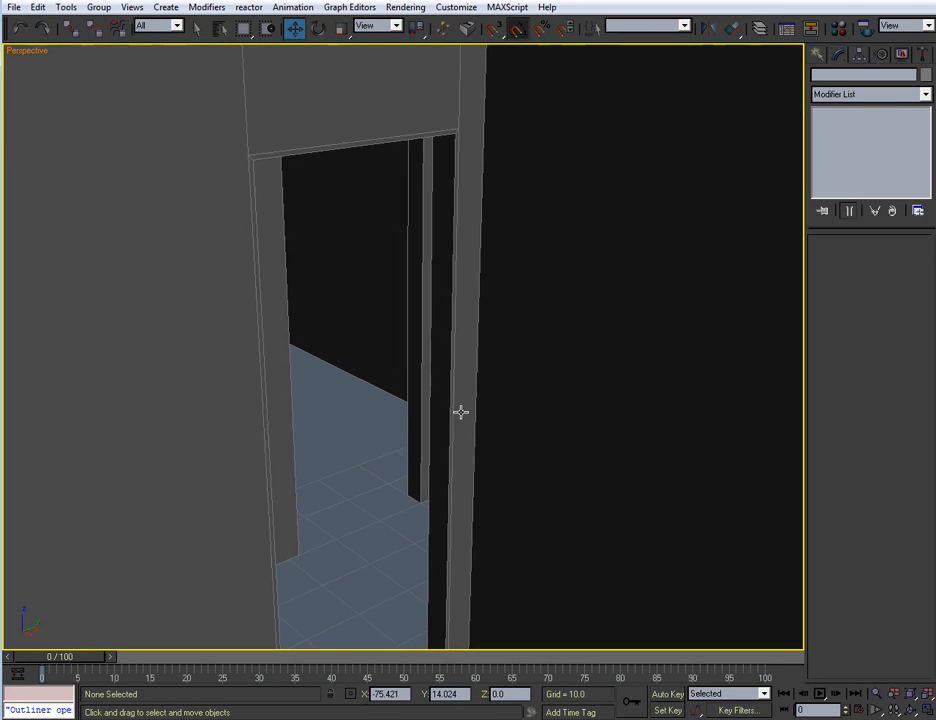
scroll(464, 416, down, 3)
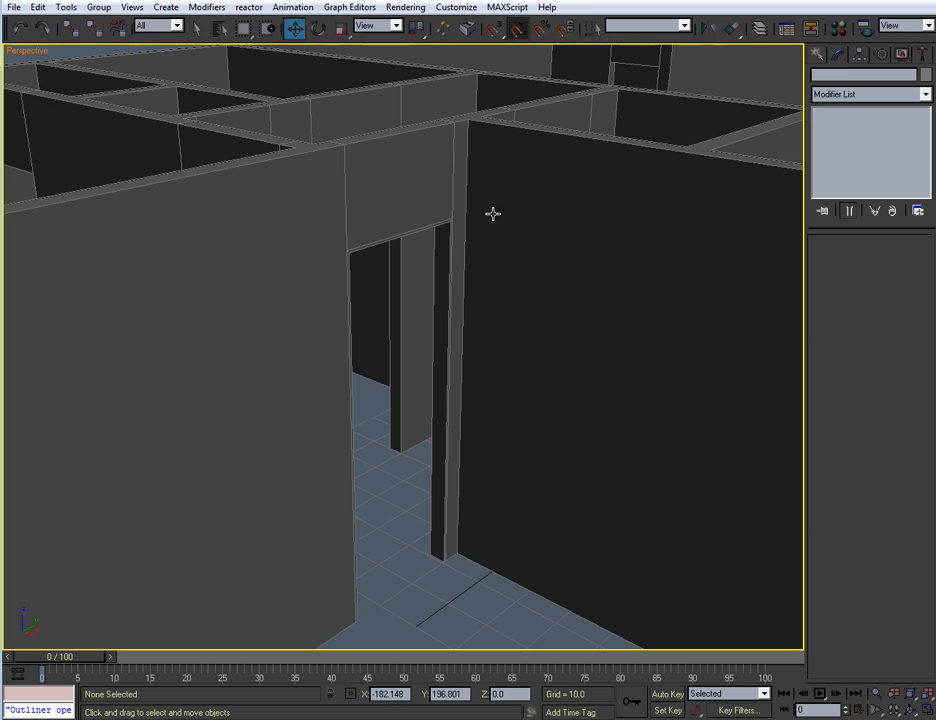
alt+middle_drag(441, 305, 512, 334)
scroll(476, 320, down, 2)
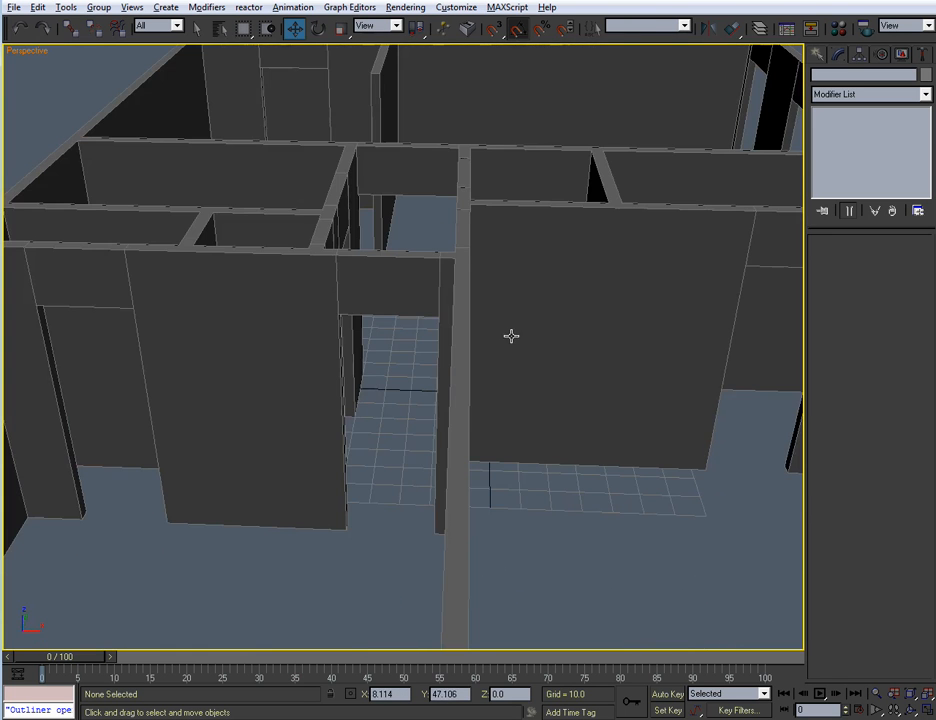
alt+middle_drag(385, 289, 448, 325)
alt+middle_drag(378, 238, 476, 305)
scroll(454, 334, up, 4)
scroll(476, 299, down, 2)
Put the selected door frame on a new layer named Doors
click(450, 284)
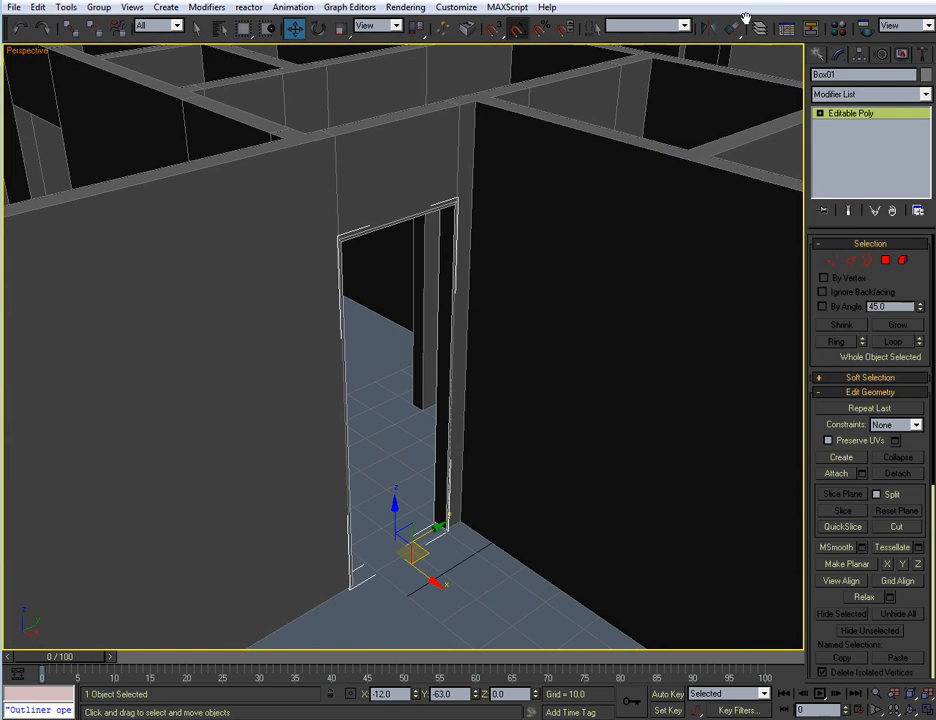
click(759, 28)
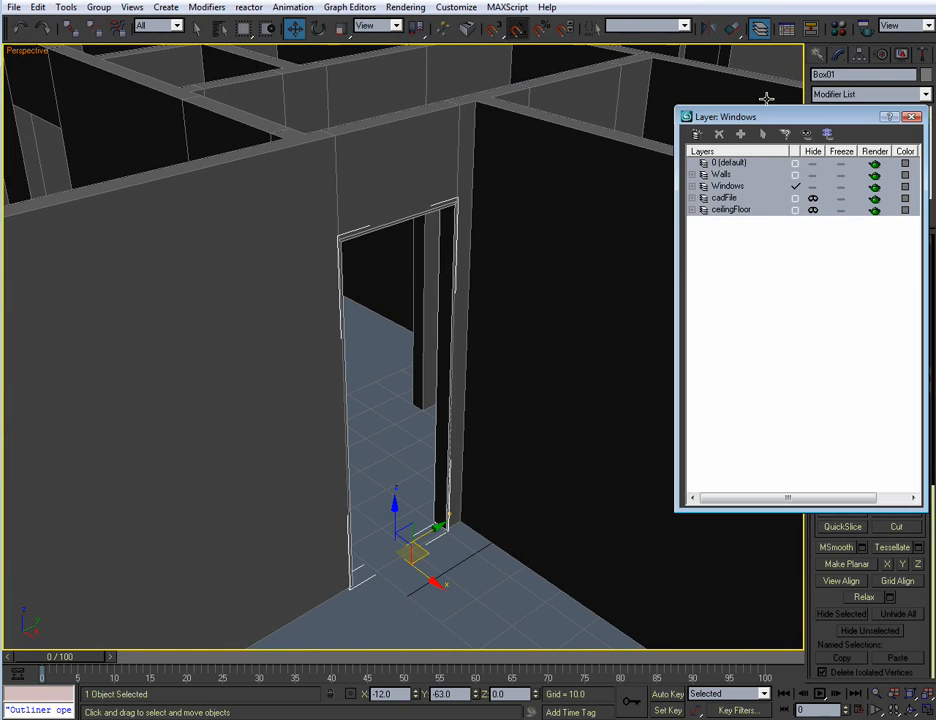
click(697, 133)
click(725, 175)
text(Doors)
key(Return)
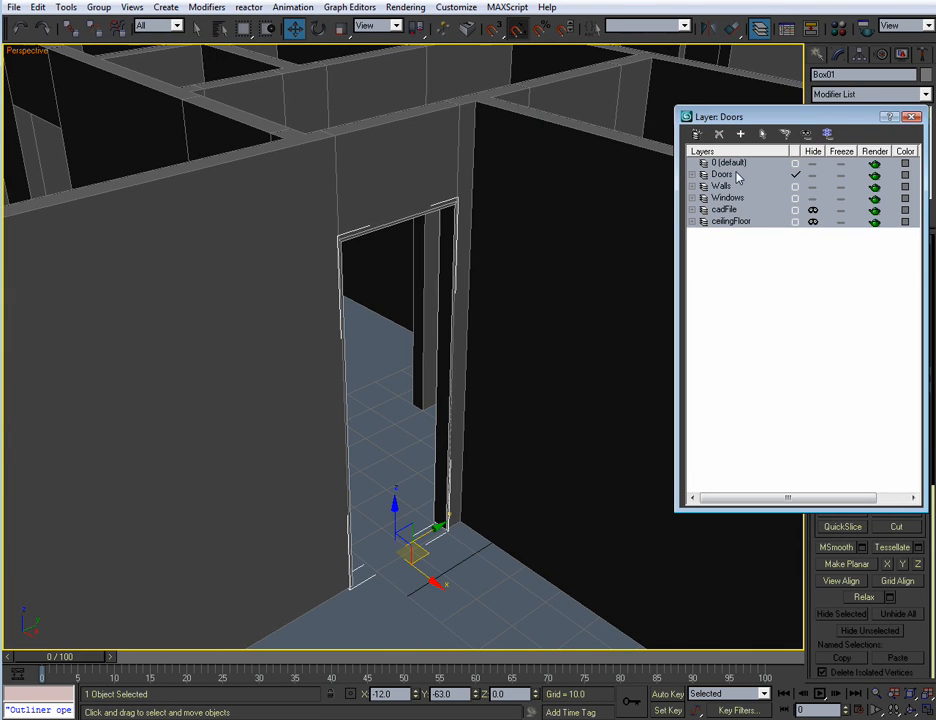
Hide the Walls and Windows layers, keep Doors as the current layer, and close the layer manager
click(812, 187)
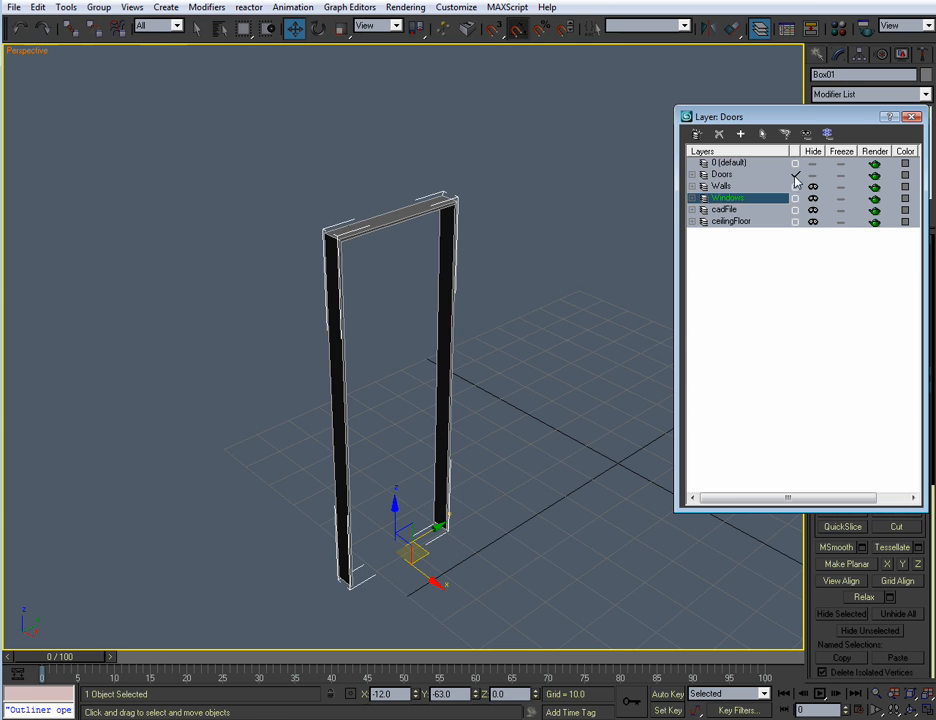
click(795, 177)
click(911, 117)
Deselect the isolated door frame and examine its shape from different angles and distances
alt+middle_drag(466, 382, 497, 443)
click(474, 448)
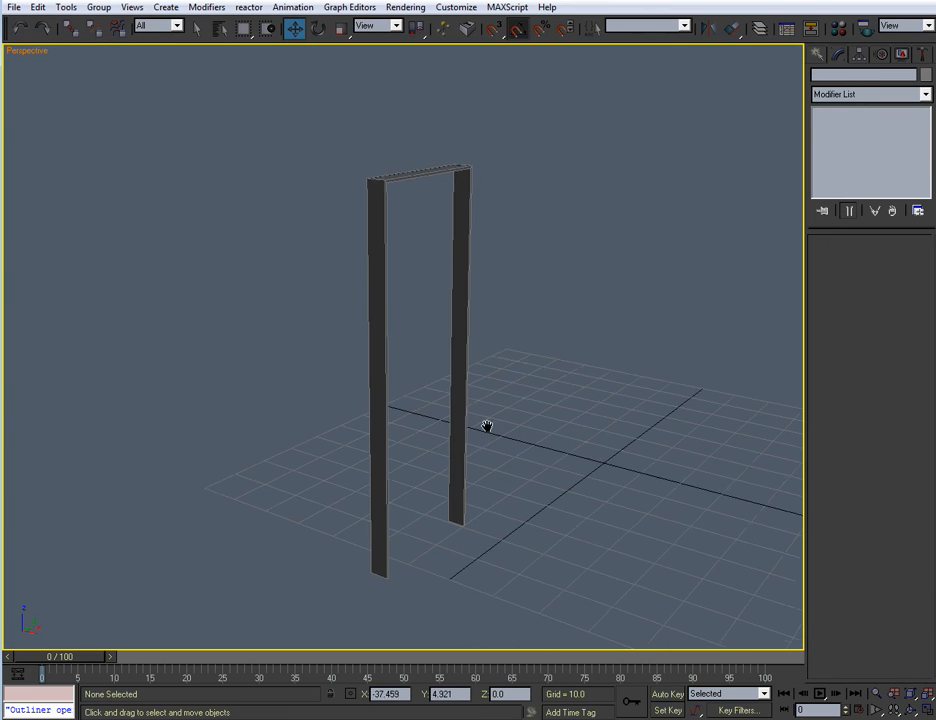
scroll(487, 428, up, 4)
scroll(508, 384, down, 4)
scroll(493, 432, up, 3)
scroll(480, 428, down, 1)
scroll(483, 351, up, 2)
scroll(485, 387, down, 4)
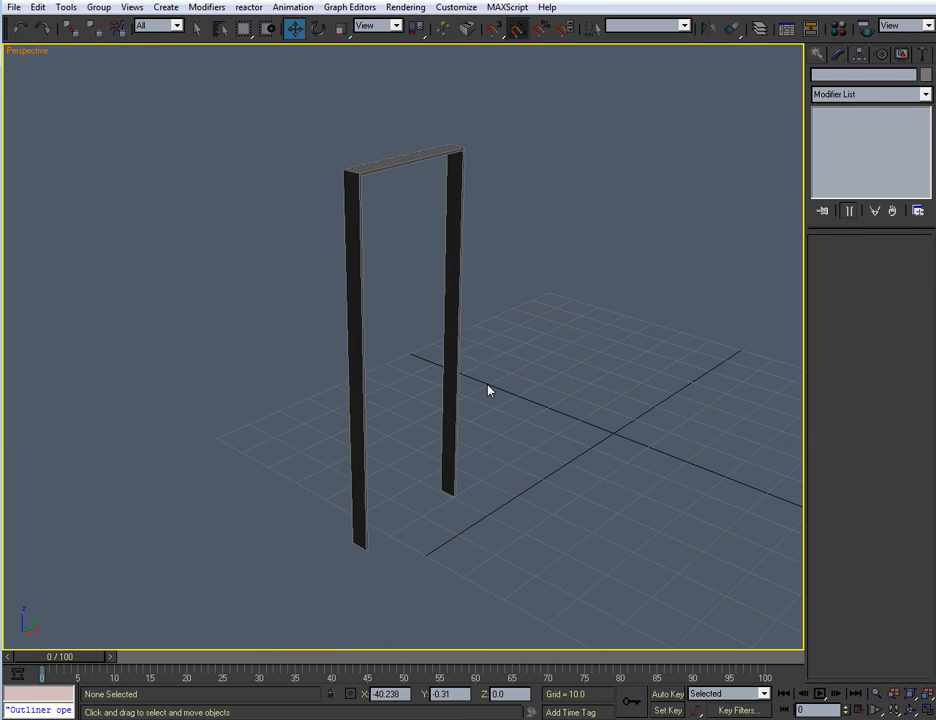
Select the door frame in the maximized Left view and rename it D_Case_01
key(alt+w)
click(333, 493)
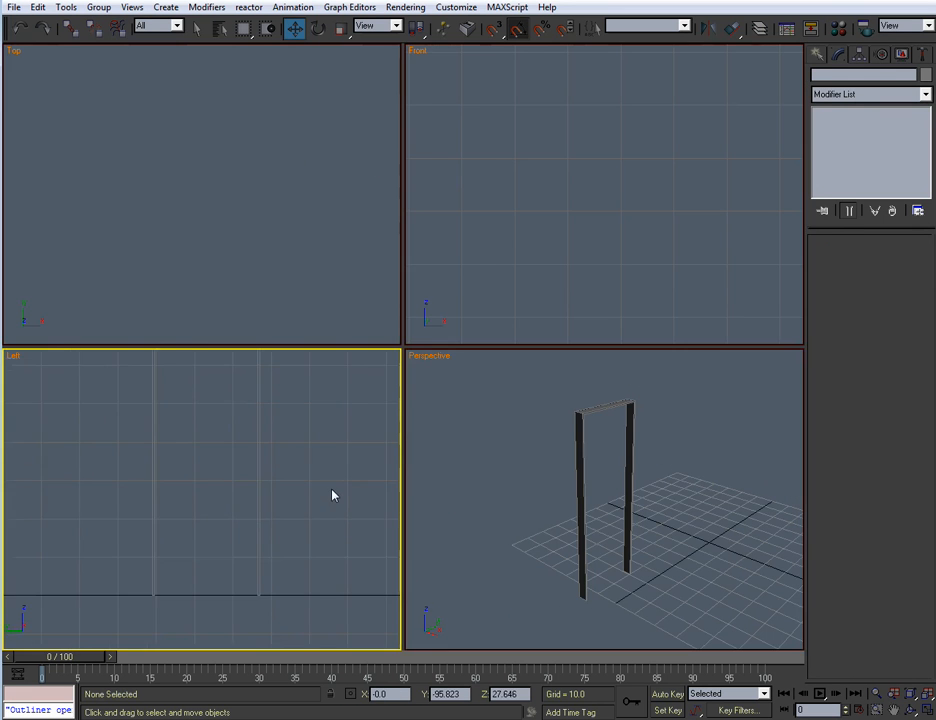
key(alt+w)
scroll(400, 470, up, 2)
scroll(464, 430, down, 1)
middle_drag(480, 414, 365, 450)
click(364, 406)
click(865, 75)
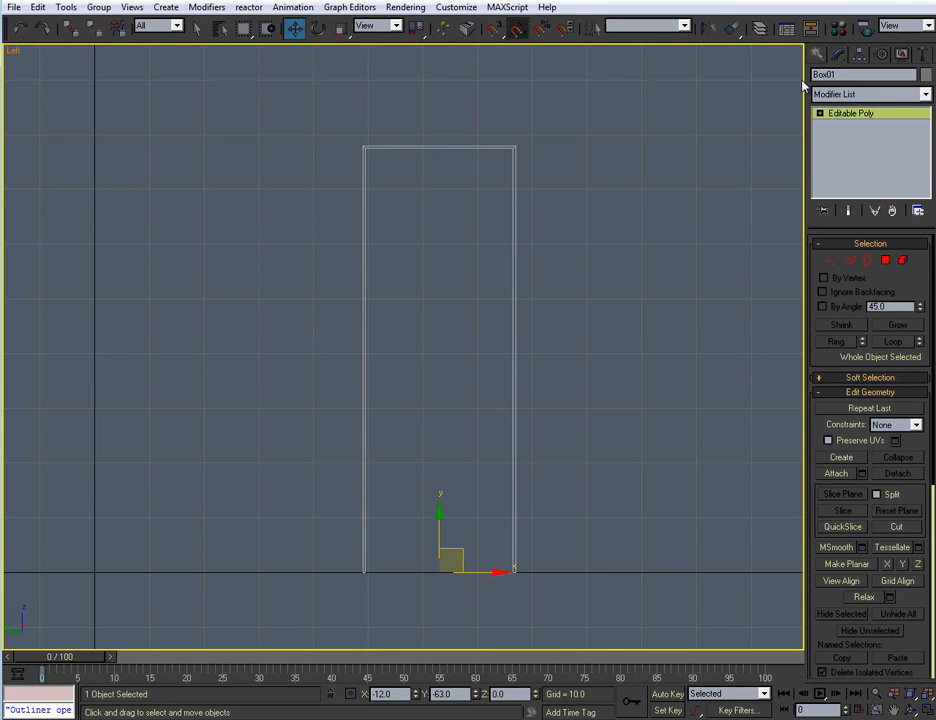
text(D_case_01)
Create a box with vertex snapping that fills the door casing's opening, about 77.5 long, 27 wide and -4 high
click(818, 54)
click(842, 148)
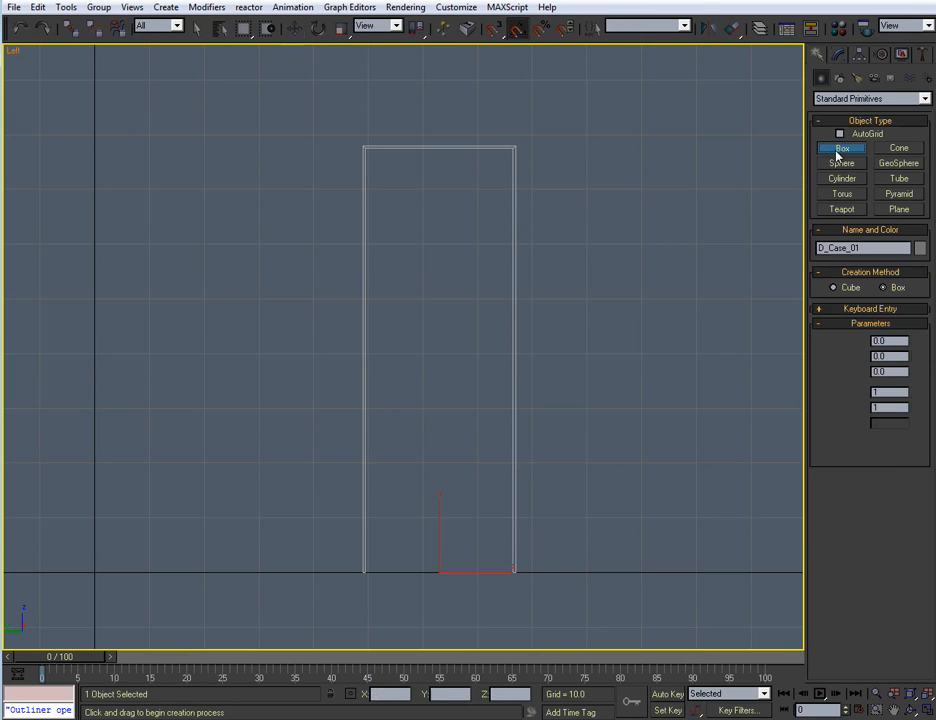
click(493, 28)
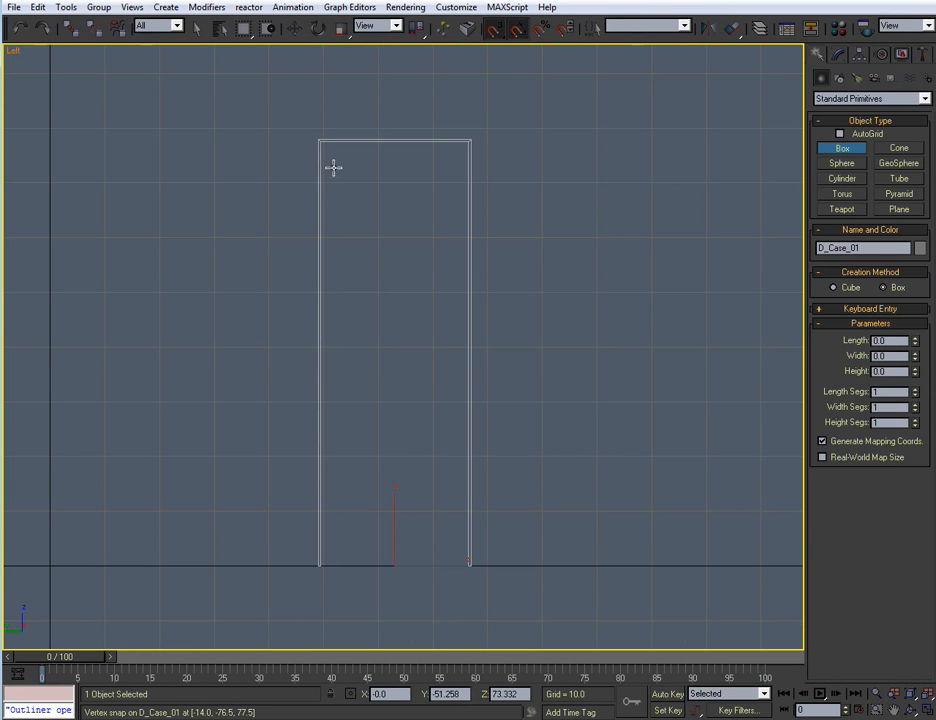
drag(321, 142, 469, 565)
click(468, 562)
key(ctrl+z)
drag(322, 141, 466, 565)
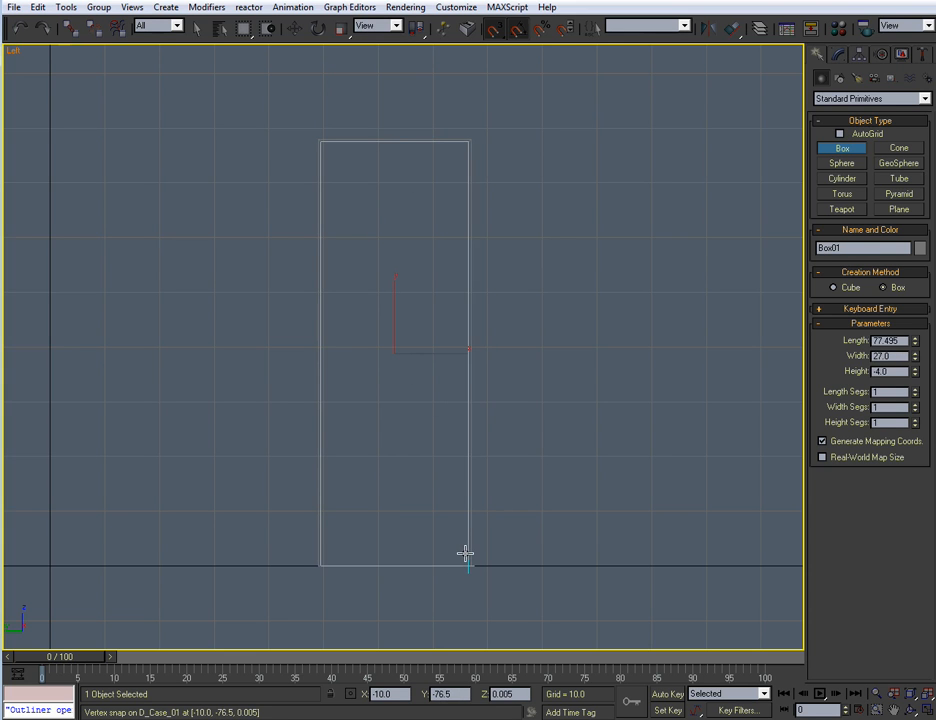
Turn off snapping and move the new door box along X out of the casing to about X 3.7
key(w)
key(alt+w)
alt+middle_drag(495, 474, 499, 438)
key(alt+w)
key(s)
drag(440, 356, 516, 382)
Set the door box's height to 1.25 to thin the door
click(840, 55)
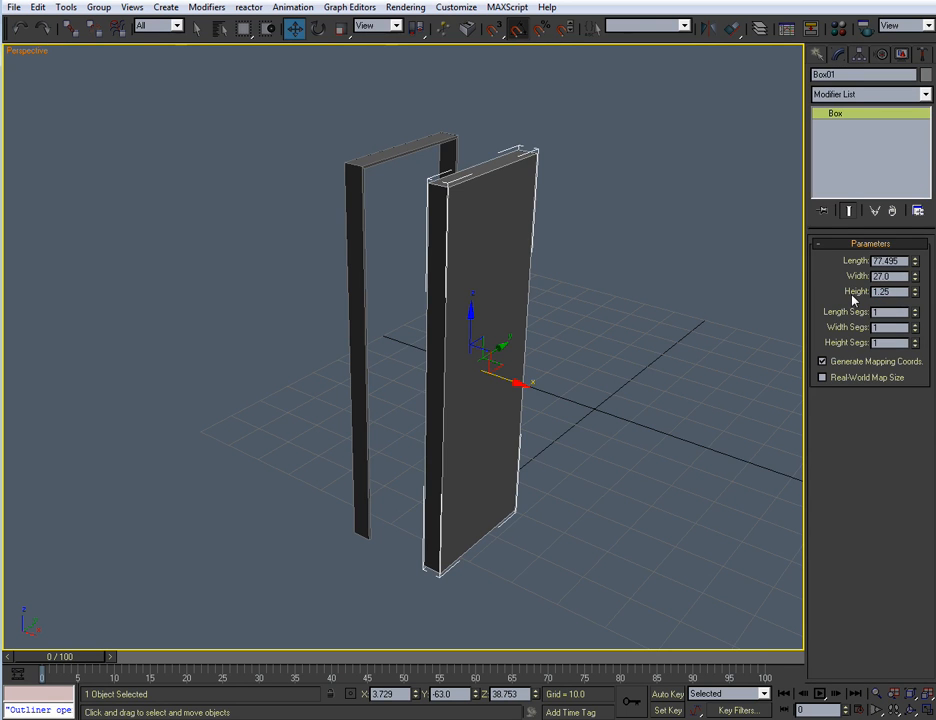
middle_drag(513, 348, 511, 330)
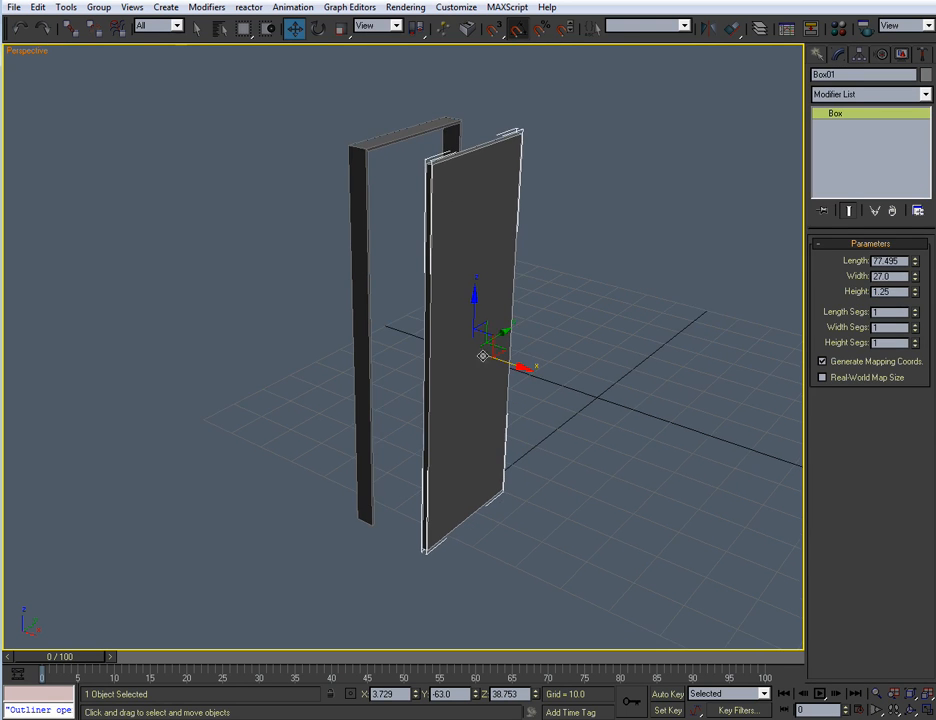
scroll(487, 362, up, 5)
scroll(487, 370, down, 7)
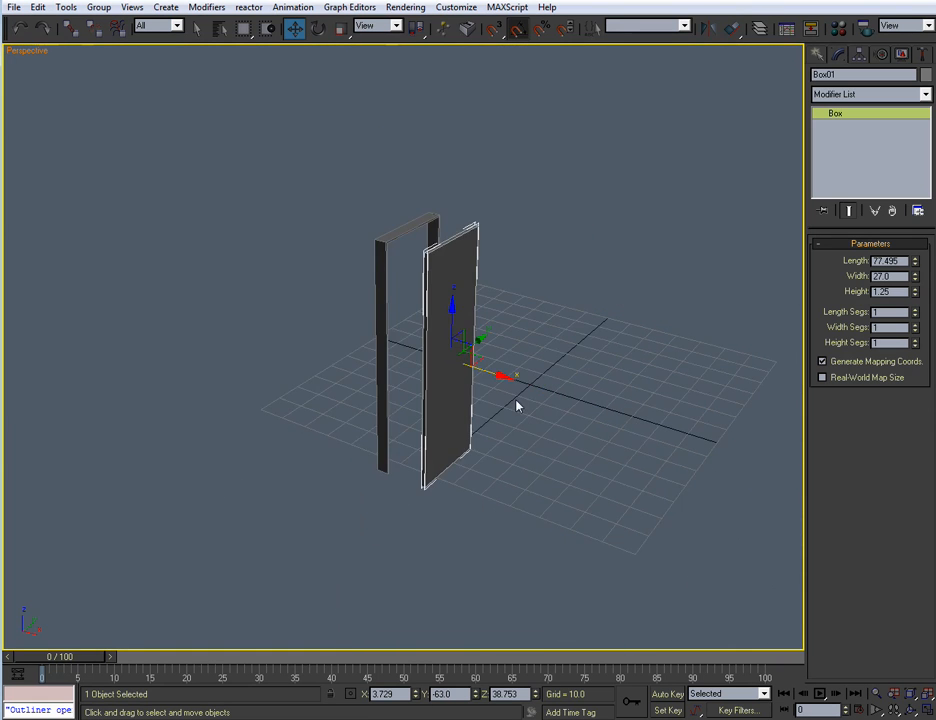
scroll(518, 404, up, 3)
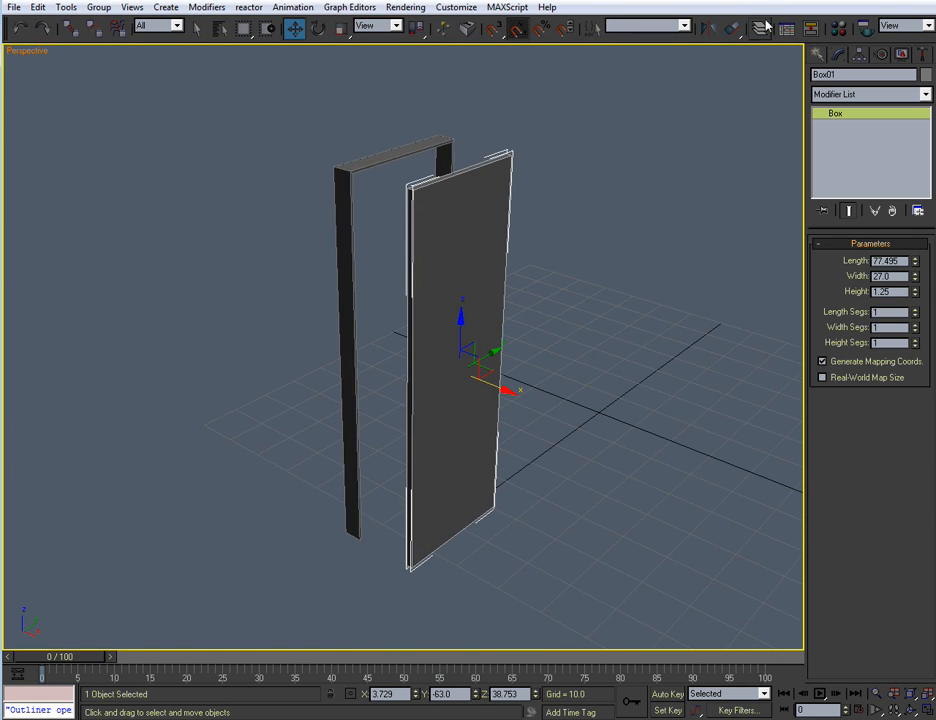
Unhide the Walls layer and move the door along X back into the casing, to about X -9.8
click(763, 27)
click(814, 188)
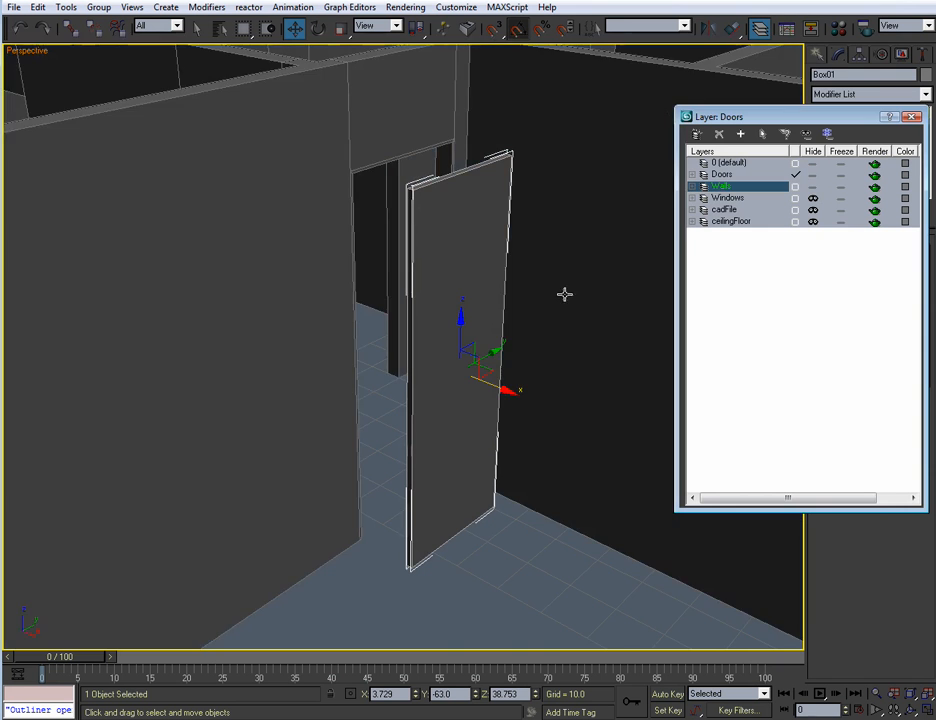
scroll(547, 313, down, 5)
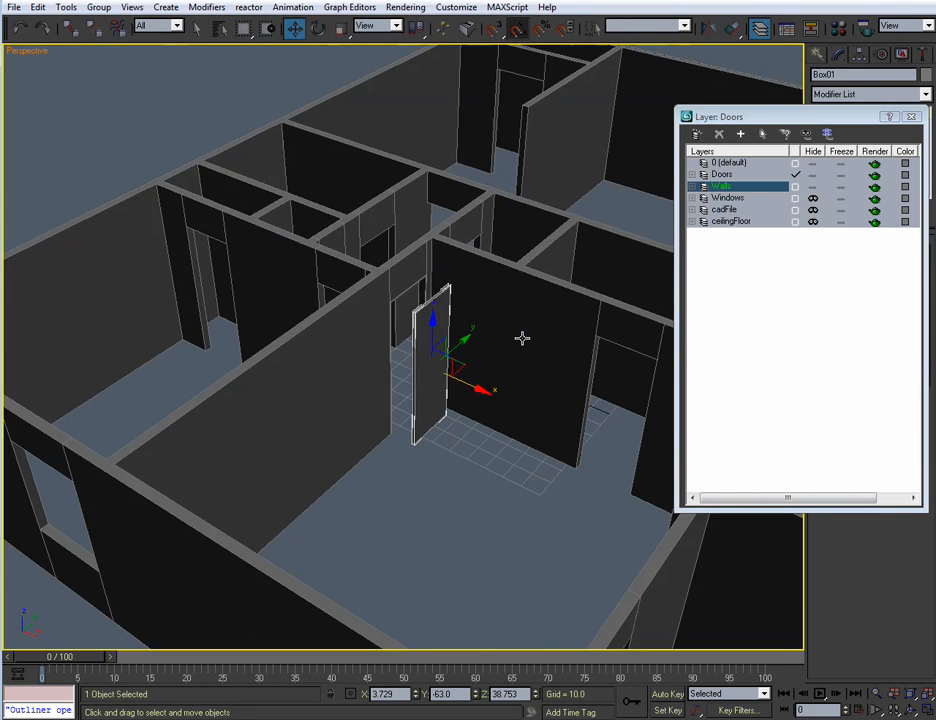
scroll(522, 338, up, 3)
alt+middle_drag(522, 340, 593, 361)
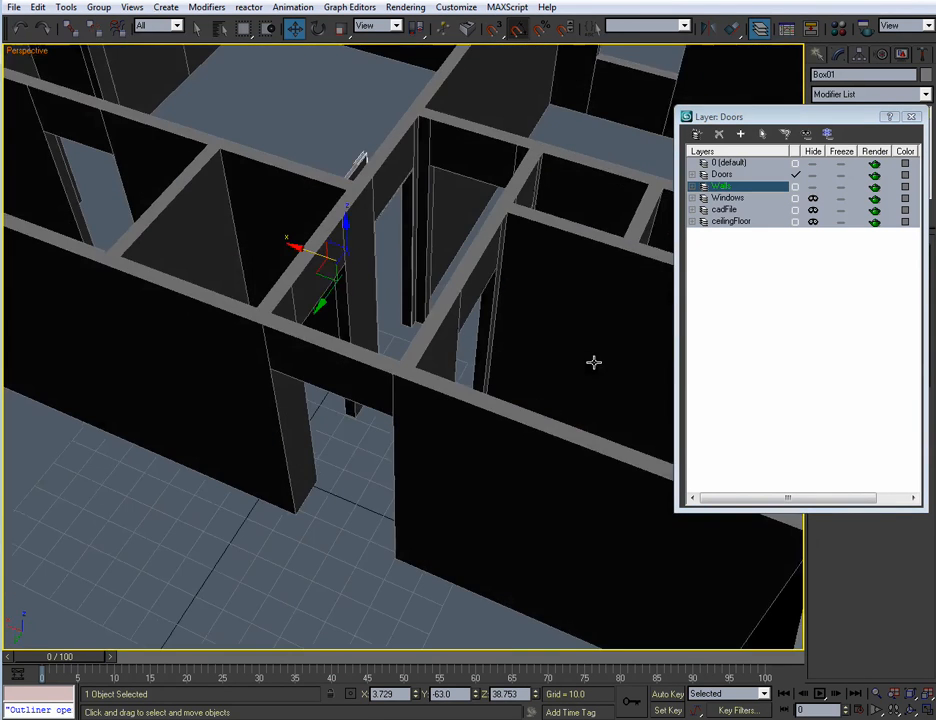
middle_drag(487, 349, 497, 376)
scroll(492, 372, up, 5)
drag(265, 201, 321, 260)
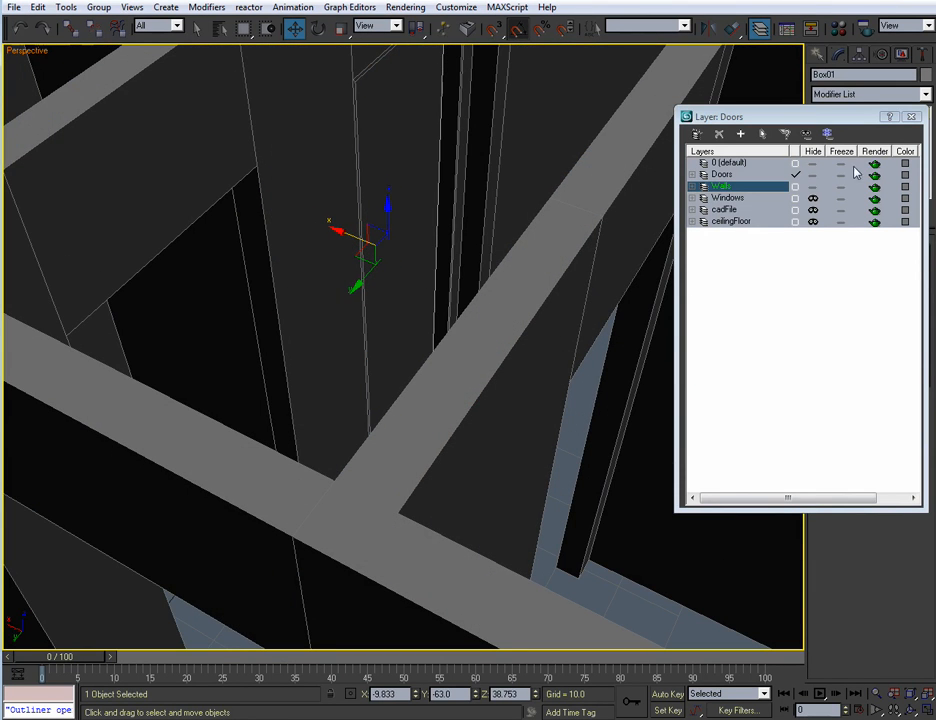
Hide the Walls layer and close the layer manager
click(813, 187)
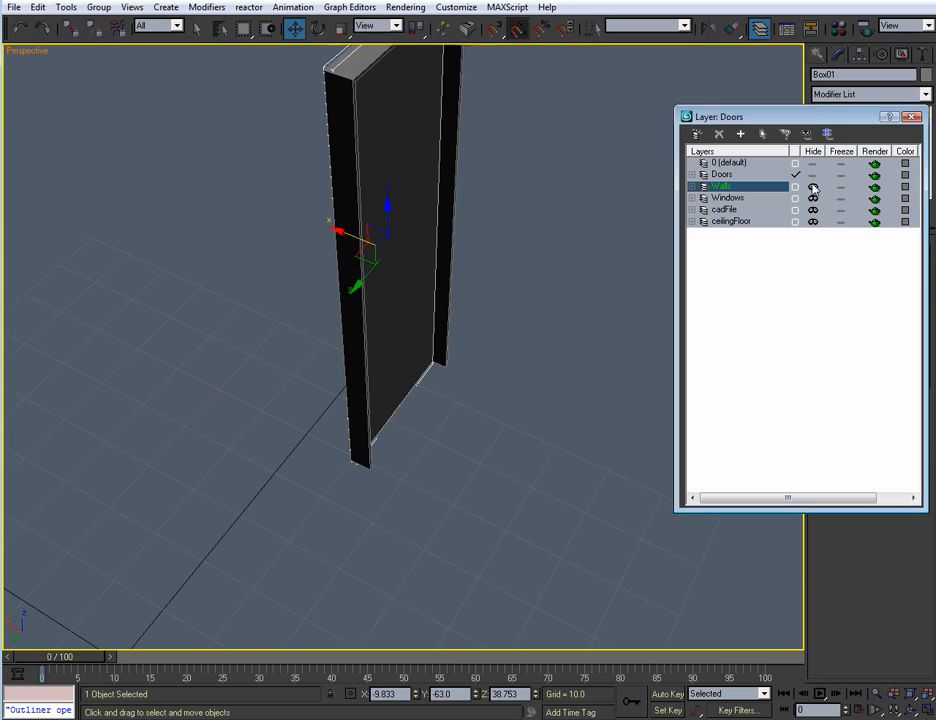
click(911, 117)
alt+middle_drag(360, 350, 433, 317)
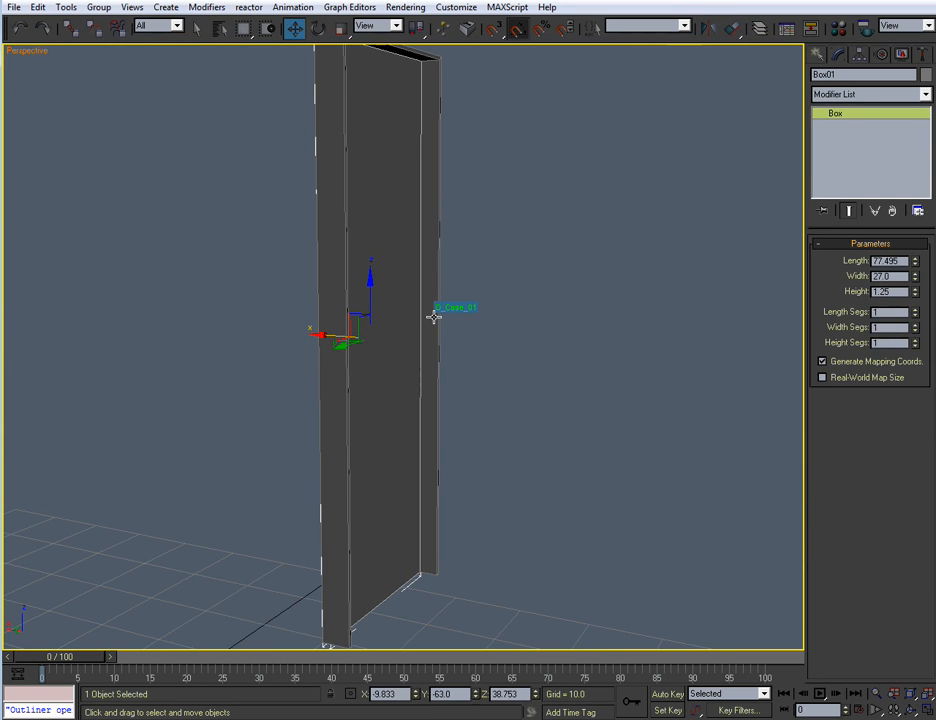
Shift the door slightly deeper into the casing along X, to about X -10.9
alt+middle_drag(405, 344, 533, 334)
drag(505, 250, 495, 250)
alt+middle_drag(591, 328, 315, 297)
alt+middle_drag(331, 240, 297, 217)
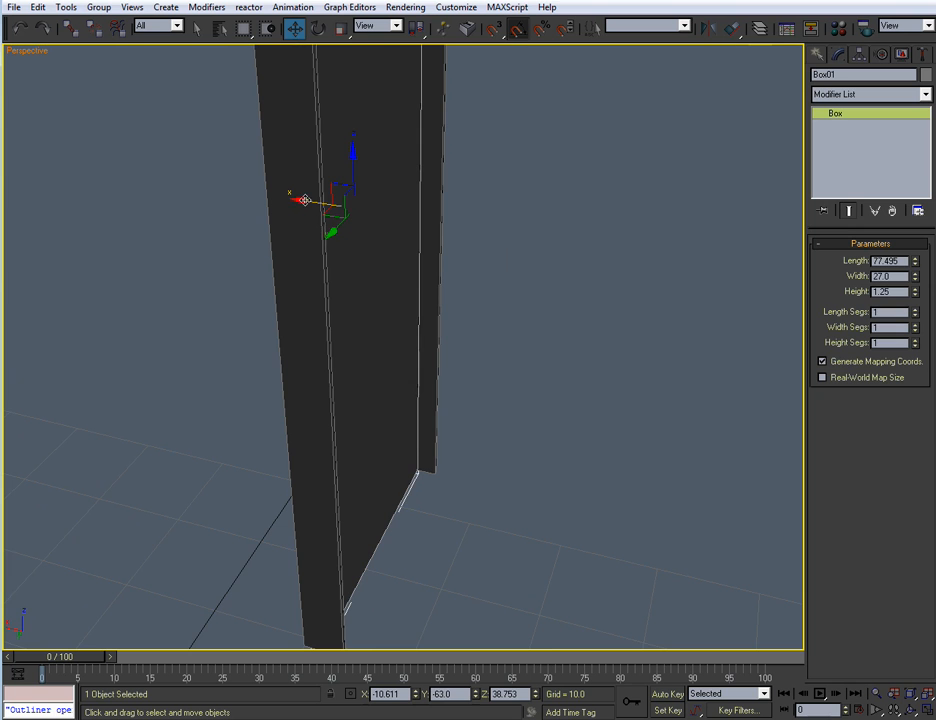
Make a copy of the door casing scaled uniformly to about 94.5% in the Left view and name it D_Stop_02
click(520, 315)
scroll(485, 328, down, 5)
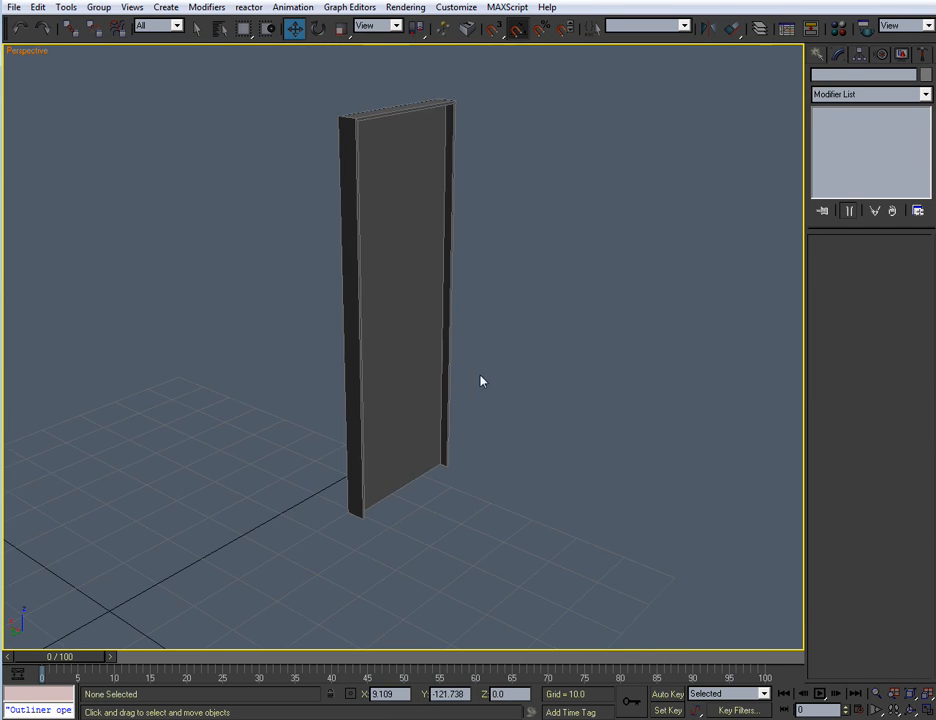
click(428, 105)
middle_drag(428, 105, 437, 195)
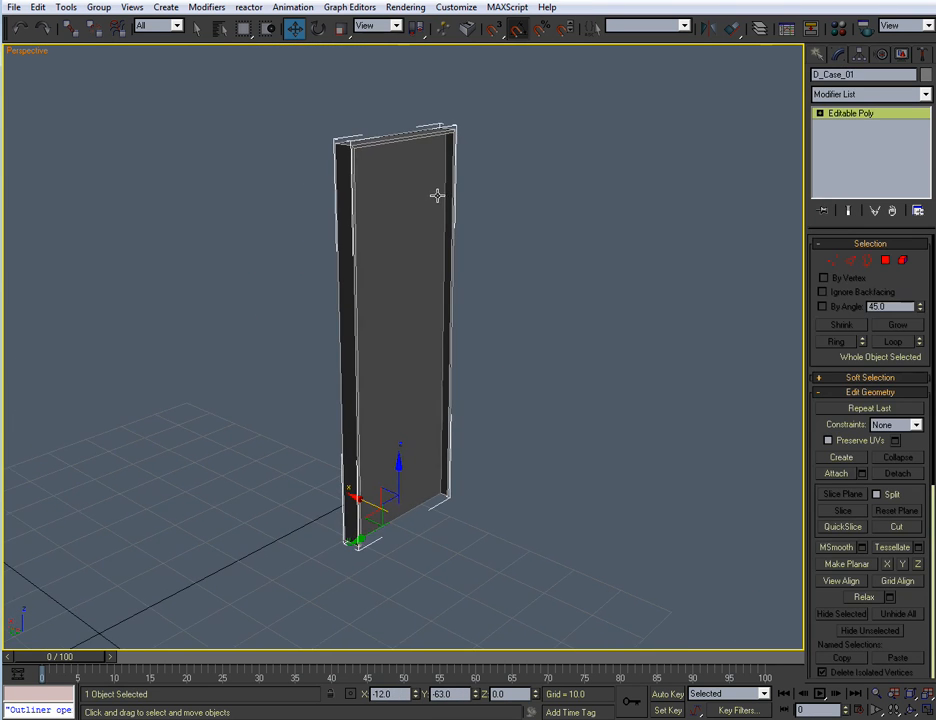
key(alt+w)
middle_click(215, 459)
key(l)
key(alt+w)
middle_drag(340, 425, 345, 438)
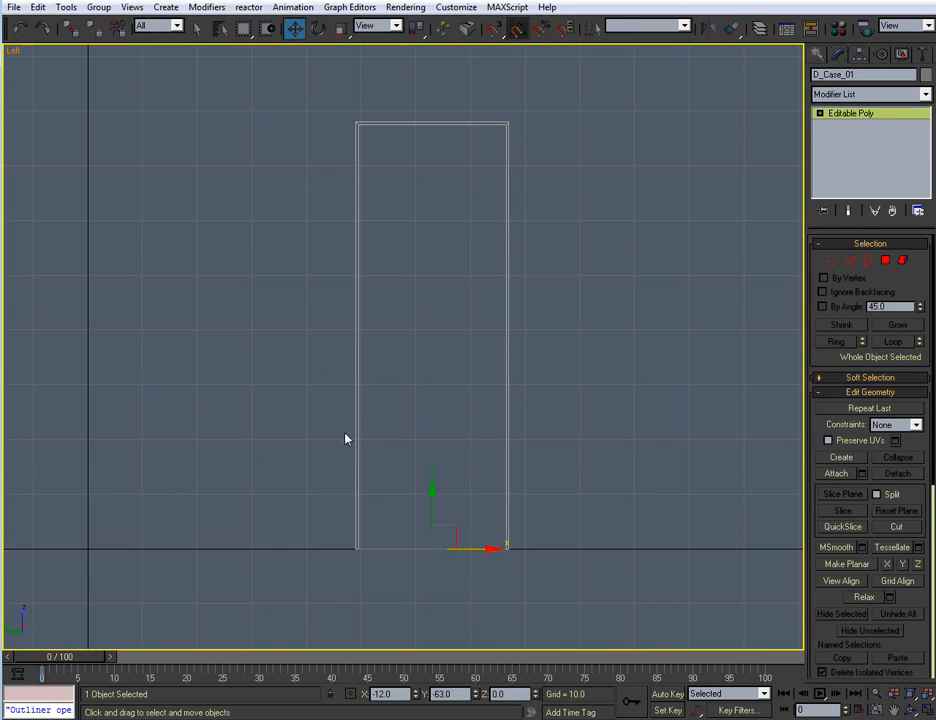
key(r)
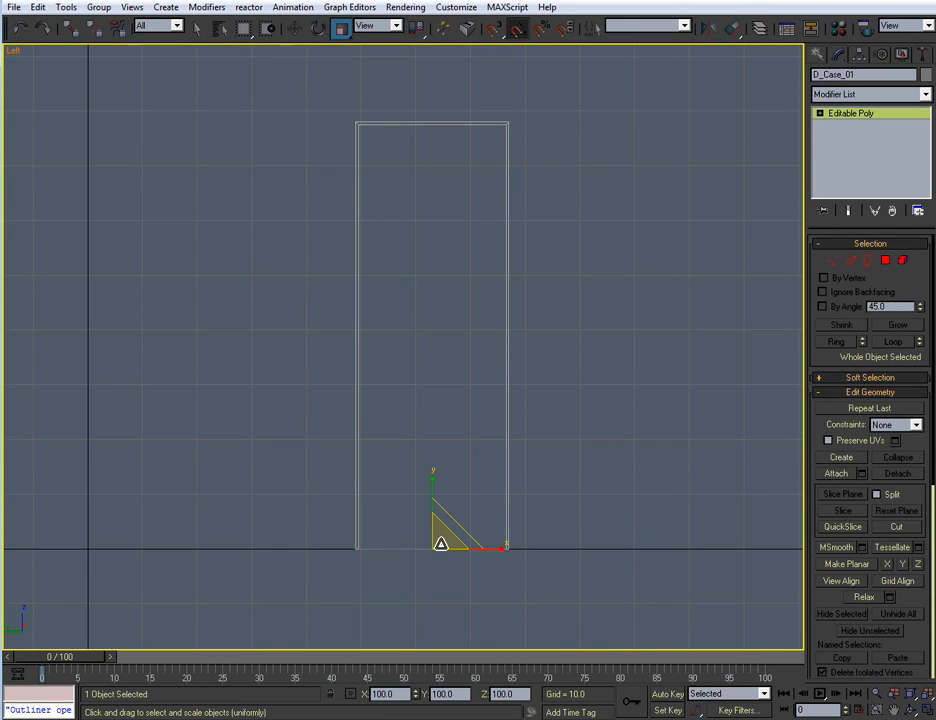
shift+drag(440, 543, 443, 550)
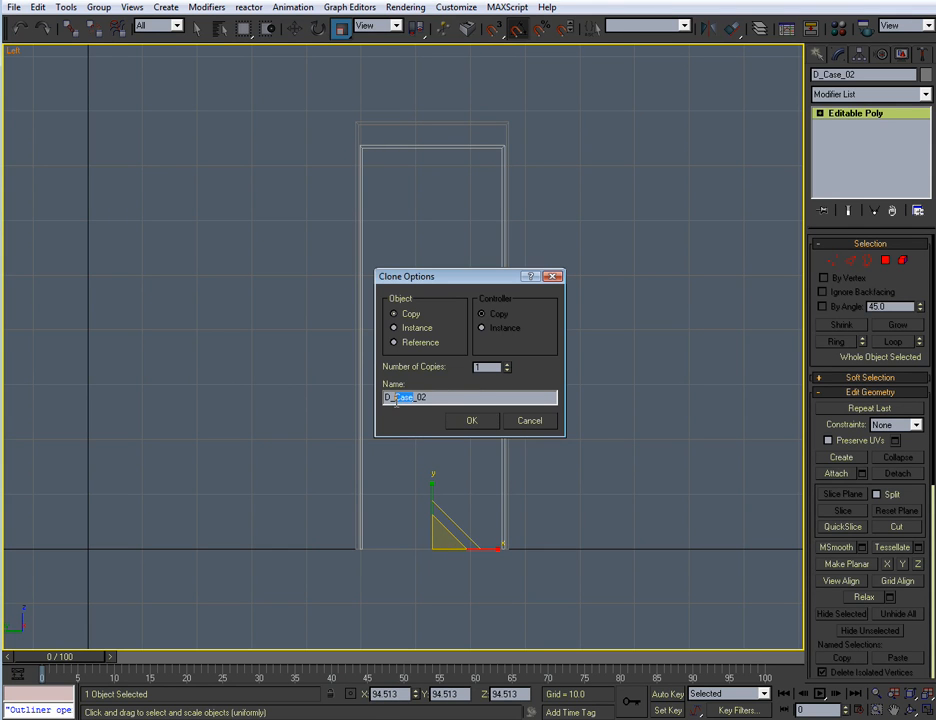
text(stol)
key(Return)
Scale D_Stop_02 uniformly to about 96.3% so its outer sides meet the casing's inner sides
scroll(416, 391, up, 5)
scroll(443, 253, up, 5)
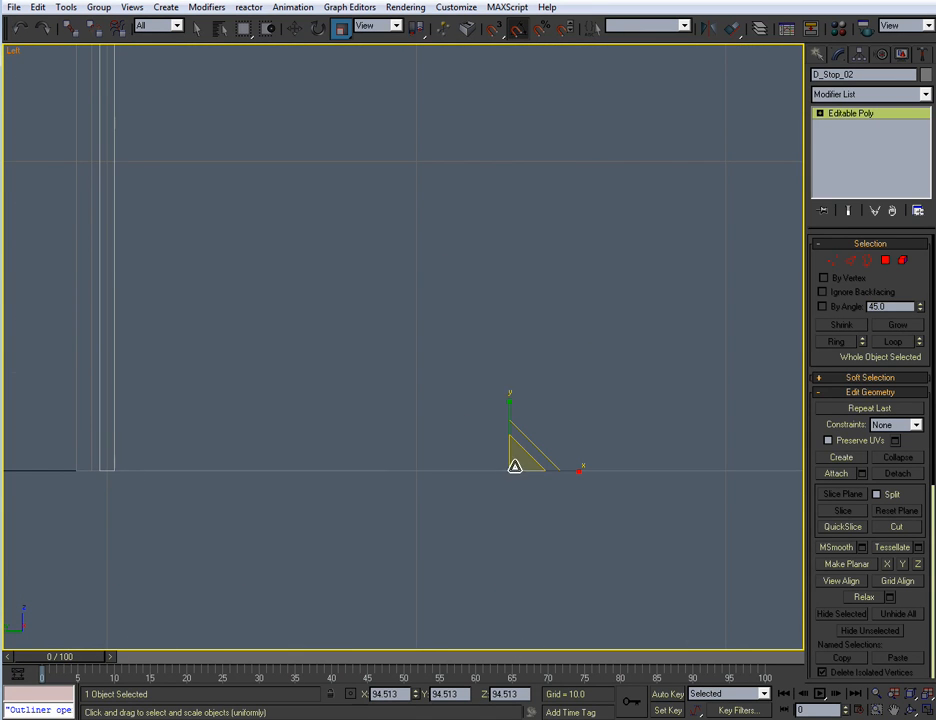
drag(513, 466, 515, 466)
Move the top vertices of D_Stop_02 up to about Z 77.3 to meet the casing's head, and deselect the object
middle_drag(340, 238, 332, 372)
scroll(334, 370, down, 3)
middle_drag(432, 213, 426, 556)
scroll(401, 374, up, 2)
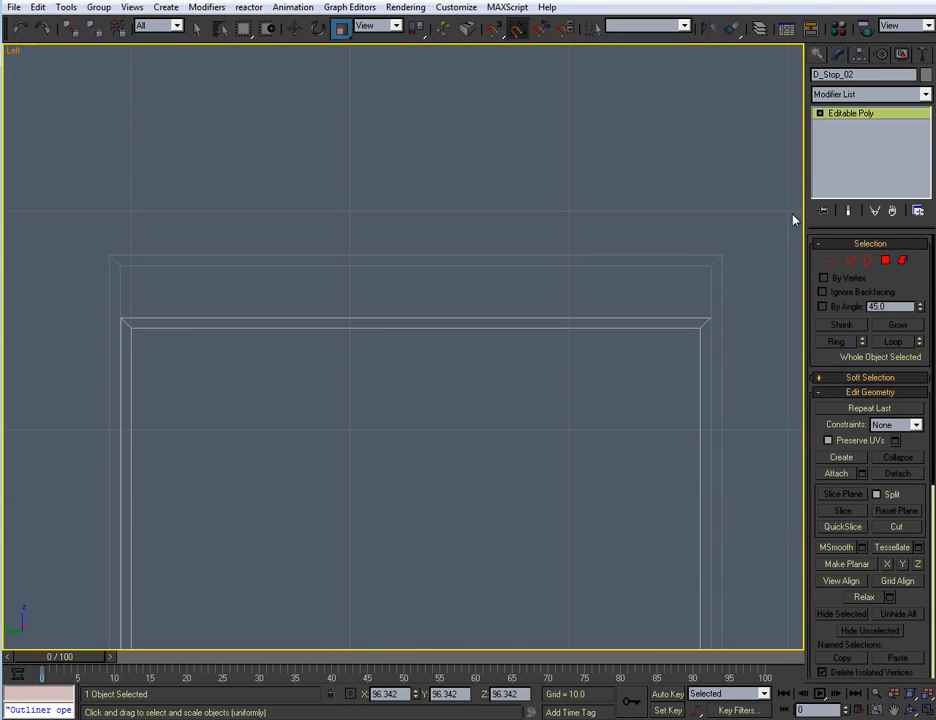
click(832, 259)
drag(777, 388, 777, 388)
key(w)
drag(416, 271, 425, 219)
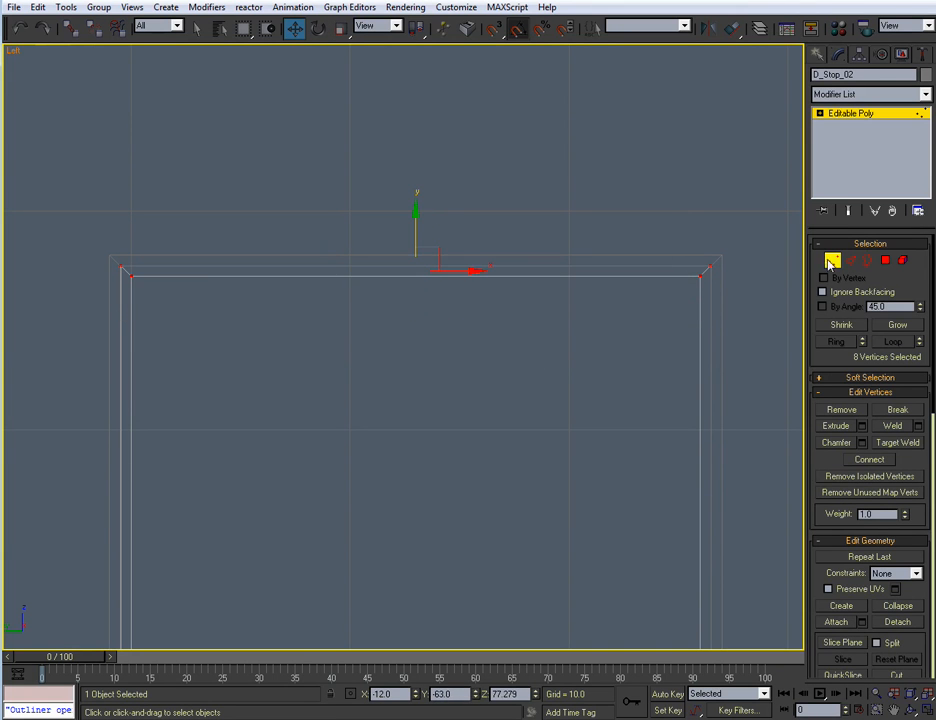
click(832, 259)
click(608, 298)
Select D_Stop_02 in the Perspective view and scale it along X to make it narrower than the casing
scroll(605, 310, down, 4)
key(alt+w)
right_click(586, 442)
key(alt+w)
scroll(478, 344, up, 5)
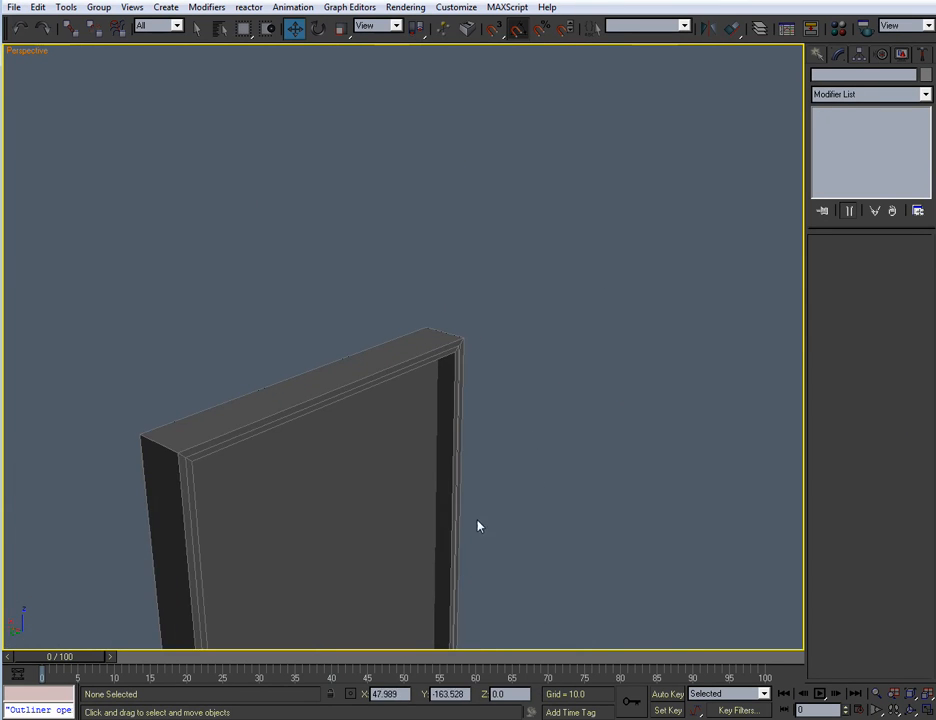
scroll(478, 526, up, 2)
alt+middle_drag(478, 512, 466, 414)
click(489, 454)
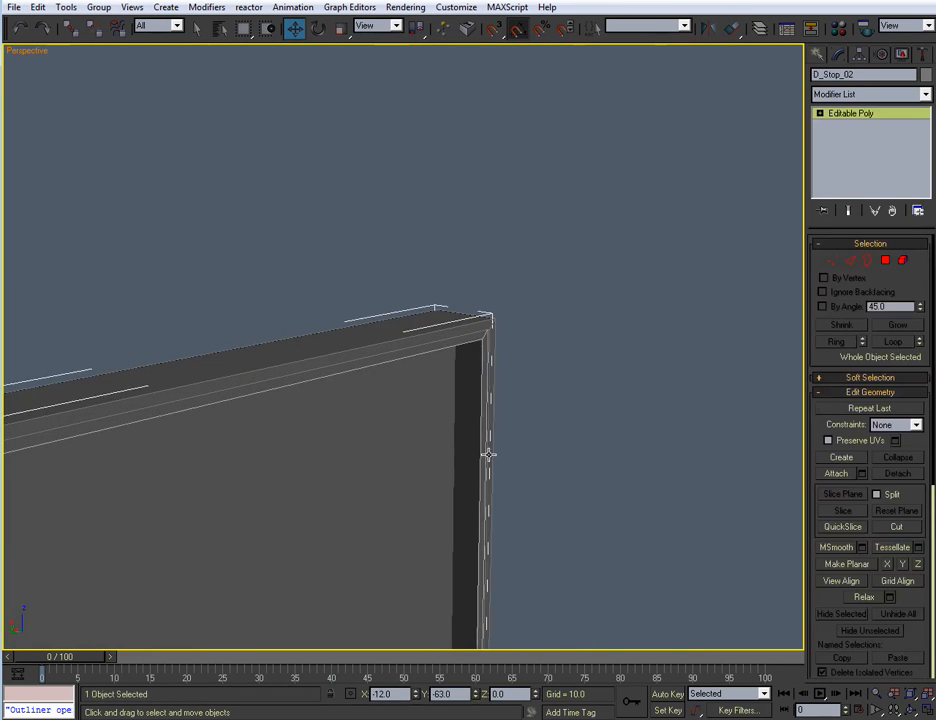
middle_drag(489, 454, 533, 299)
scroll(533, 299, down, 3)
middle_drag(537, 440, 547, 347)
scroll(547, 347, down, 3)
alt+middle_drag(533, 401, 560, 408)
middle_drag(560, 408, 508, 303)
key(r)
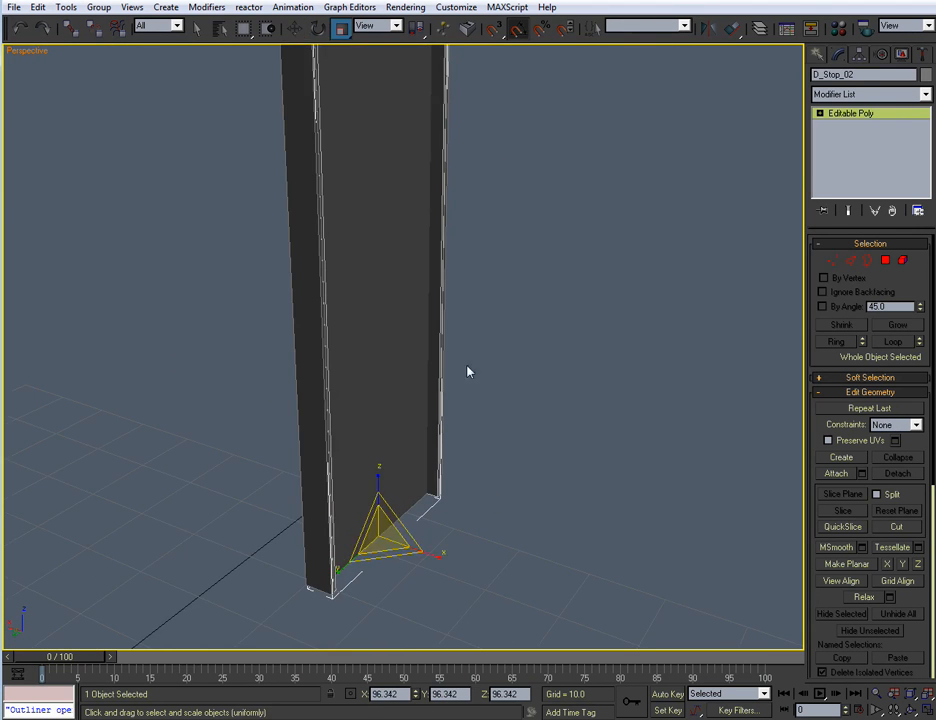
alt+middle_drag(467, 371, 467, 292)
drag(446, 500, 385, 495)
Move D_Stop_02 along X out of the casing to about X -16.4
key(w)
drag(341, 468, 381, 479)
middle_drag(418, 503, 400, 429)
scroll(472, 420, up, 3)
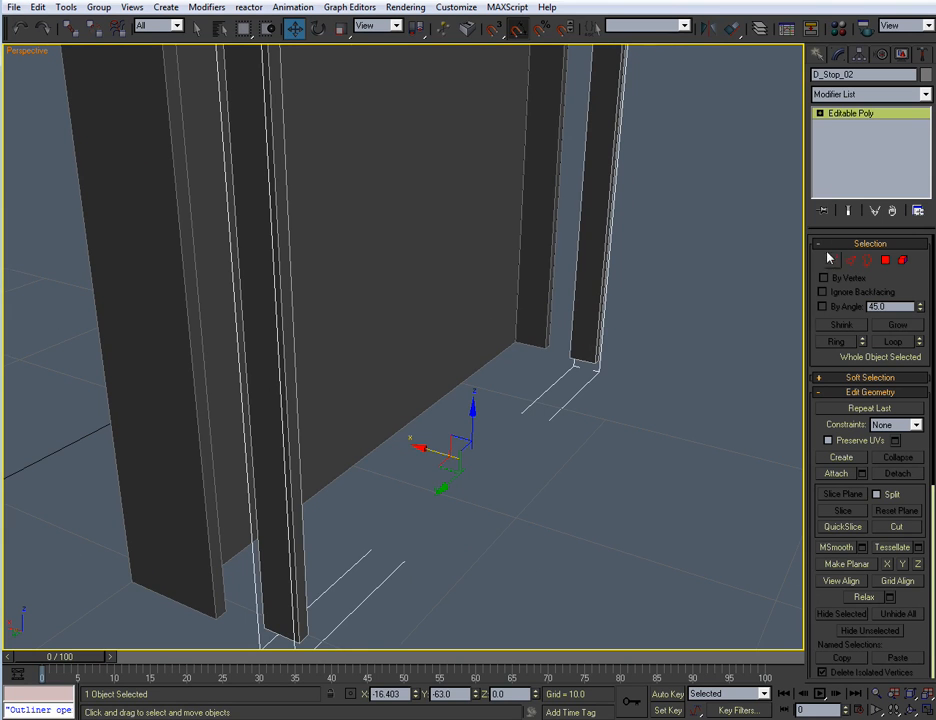
Scale D_Stop_02 even narrower along X and move it back into the casing beside the door
key(r)
drag(539, 480, 348, 438)
key(w)
click(521, 475)
Examine how the stop sits against the door and casing from several angles and distances
alt+middle_drag(533, 414, 347, 301)
alt+middle_drag(325, 409, 474, 438)
scroll(395, 393, down, 3)
alt+middle_drag(294, 379, 416, 351)
scroll(516, 349, up, 5)
middle_drag(516, 349, 470, 485)
mouse_move(489, 415)
alt+middle_down()
mouse_move(450, 395)
mouse_move(508, 412)
mouse_move(501, 431)
alt+middle_up()
middle_drag(501, 431, 499, 313)
scroll(493, 322, down, 6)
middle_drag(492, 376, 395, 332)
Select the door in the Left view and convert it to an Editable Poly
click(395, 332)
key(alt+w)
middle_drag(233, 518, 253, 372)
key(alt+w)
middle_drag(270, 493, 243, 338)
middle_drag(356, 553, 318, 404)
right_click(383, 380)
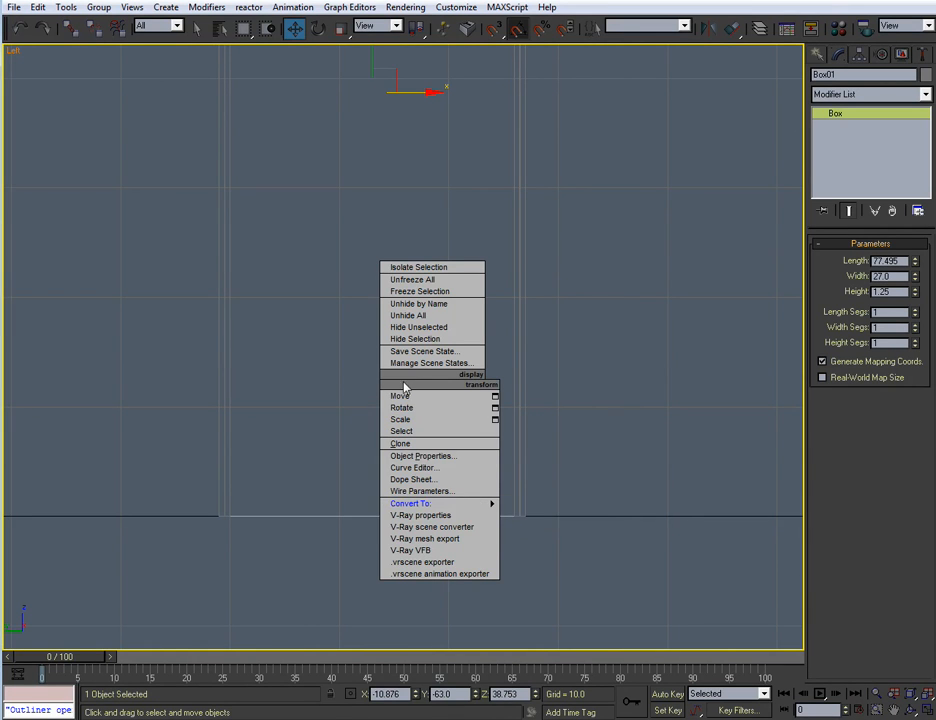
click(629, 381)
right_click(393, 492)
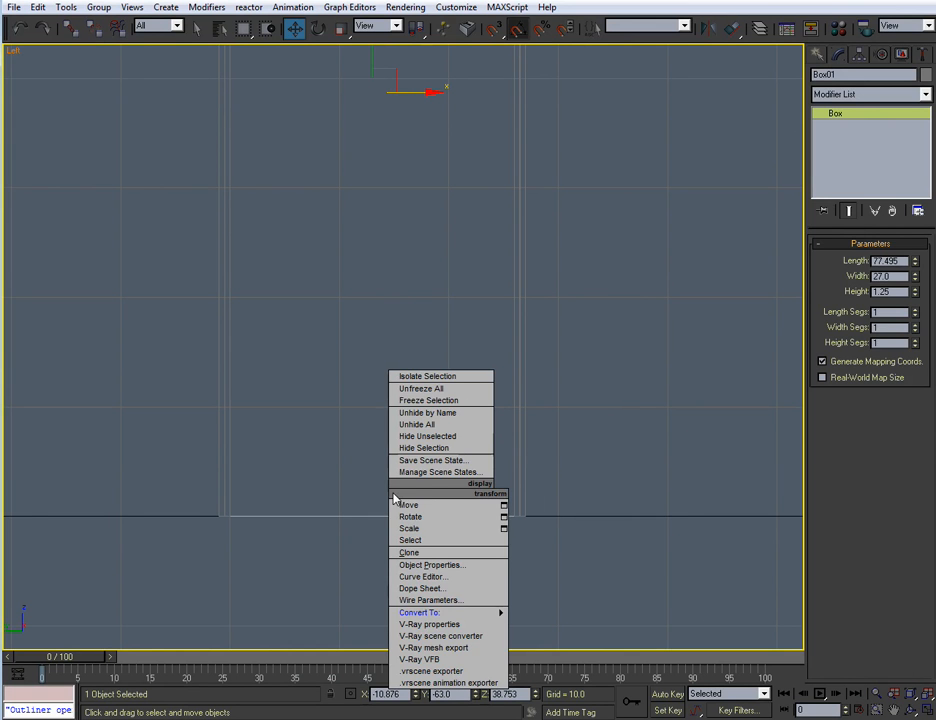
click(421, 495)
Raise the door's bottom vertices slightly above the floor line to leave a gap under the door
middle_drag(418, 479, 426, 449)
click(832, 260)
drag(643, 449, 241, 520)
drag(386, 441, 379, 427)
click(835, 265)
Lower the door's top vertices to about Z 77.4 to leave a small gap below the casing's head
middle_drag(489, 272, 483, 474)
scroll(479, 380, down, 2)
middle_drag(481, 305, 480, 421)
click(831, 261)
scroll(566, 309, up, 2)
drag(309, 262, 132, 285)
middle_drag(318, 139, 329, 306)
scroll(329, 306, up, 2)
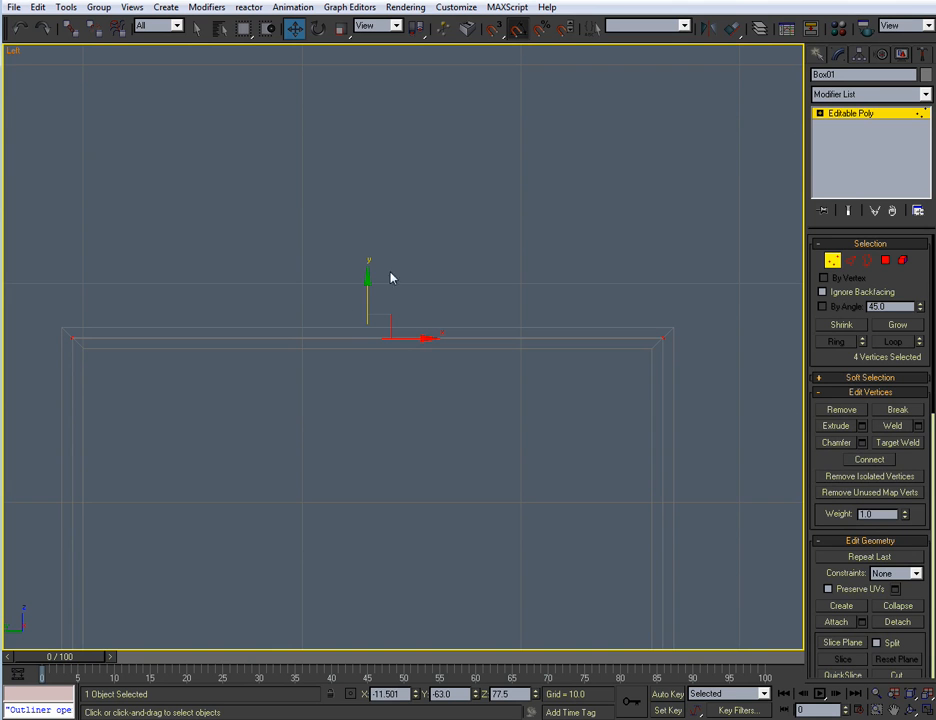
drag(365, 289, 367, 293)
Move the vertices of the door's side nearest the world origin slightly inward, away from the casing
scroll(310, 440, down, 6)
scroll(314, 372, up, 4)
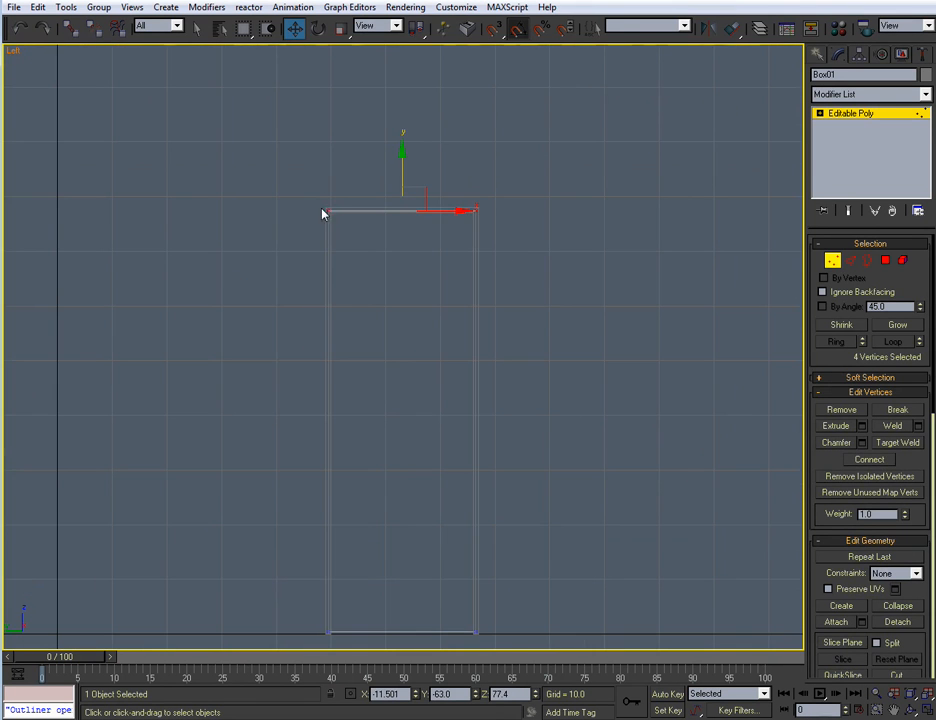
drag(384, 482, 363, 568)
scroll(380, 540, up, 5)
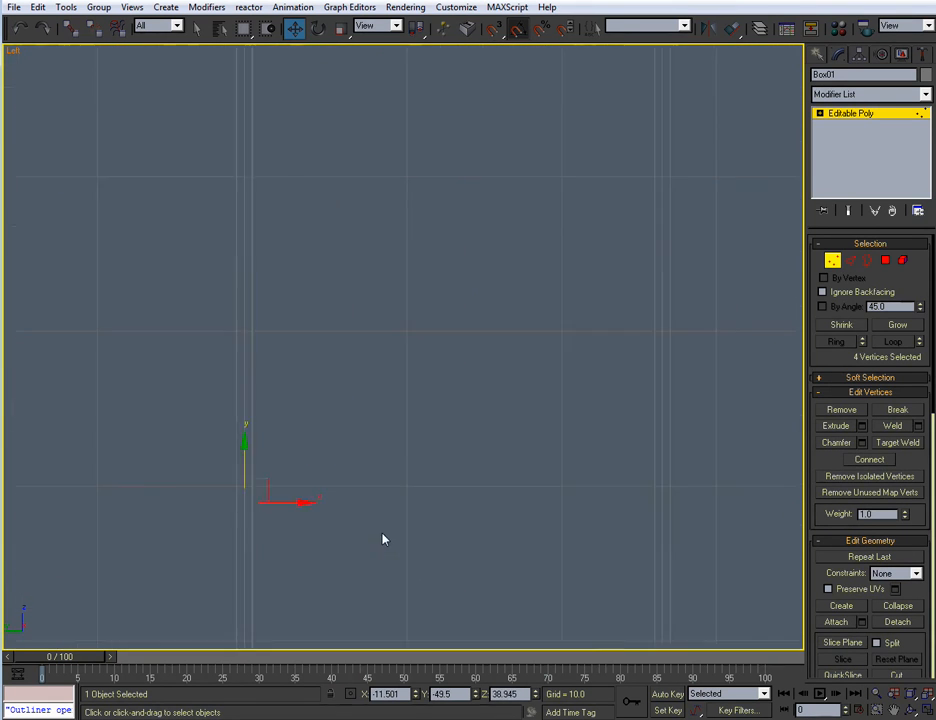
scroll(387, 476, up, 2)
drag(291, 492, 294, 492)
Move the vertices of the door's side farthest from the origin inward to about Y -76.4, and deselect the door
scroll(351, 468, down, 6)
drag(385, 512, 380, 600)
scroll(380, 480, up, 6)
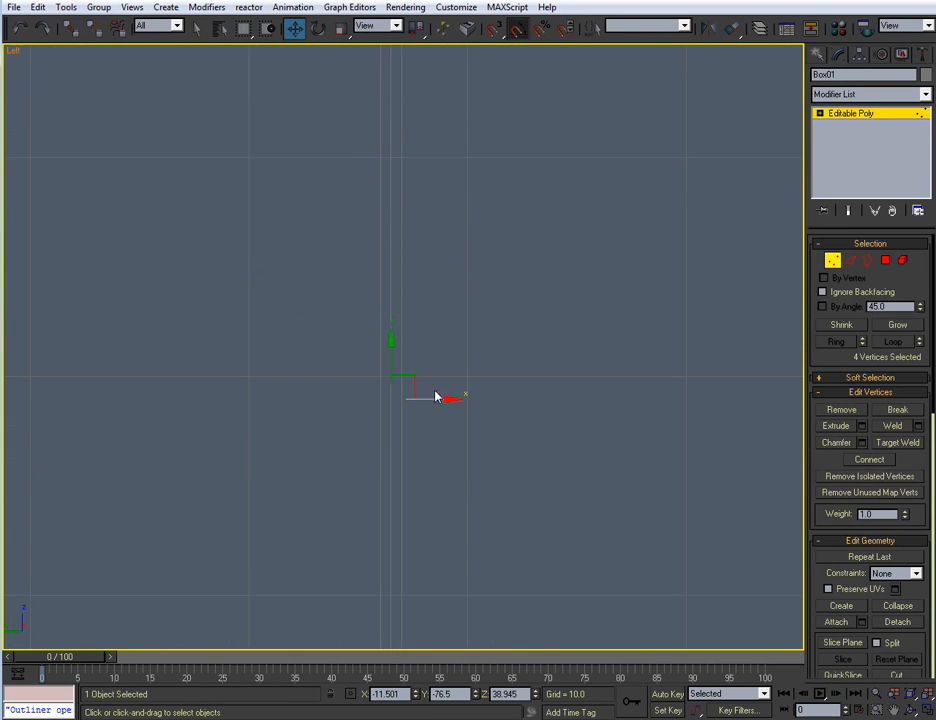
drag(439, 398, 437, 398)
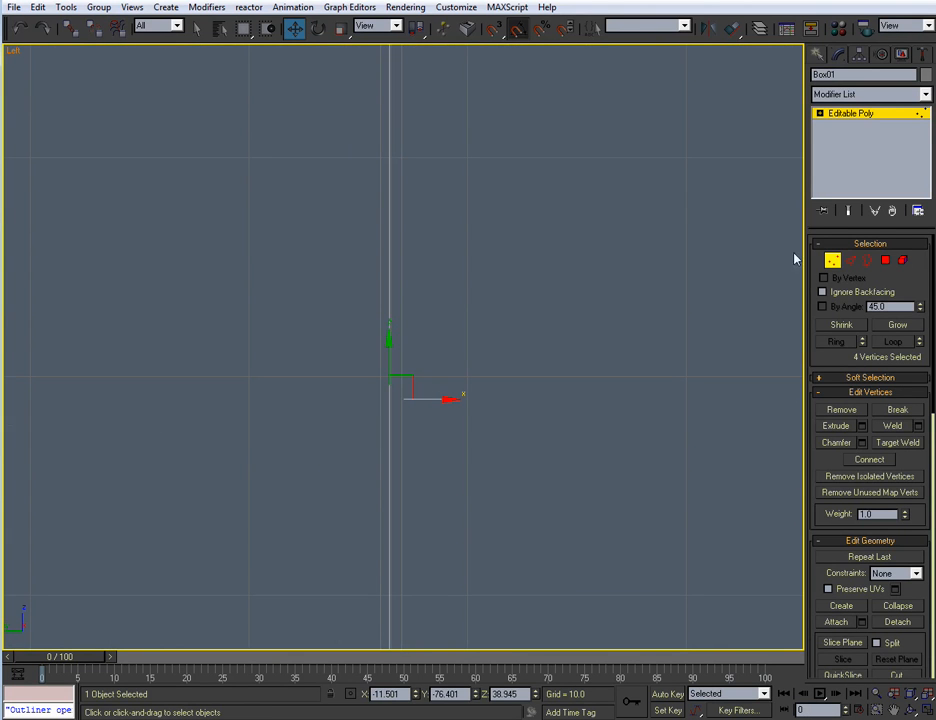
click(837, 262)
scroll(564, 418, down, 3)
click(524, 451)
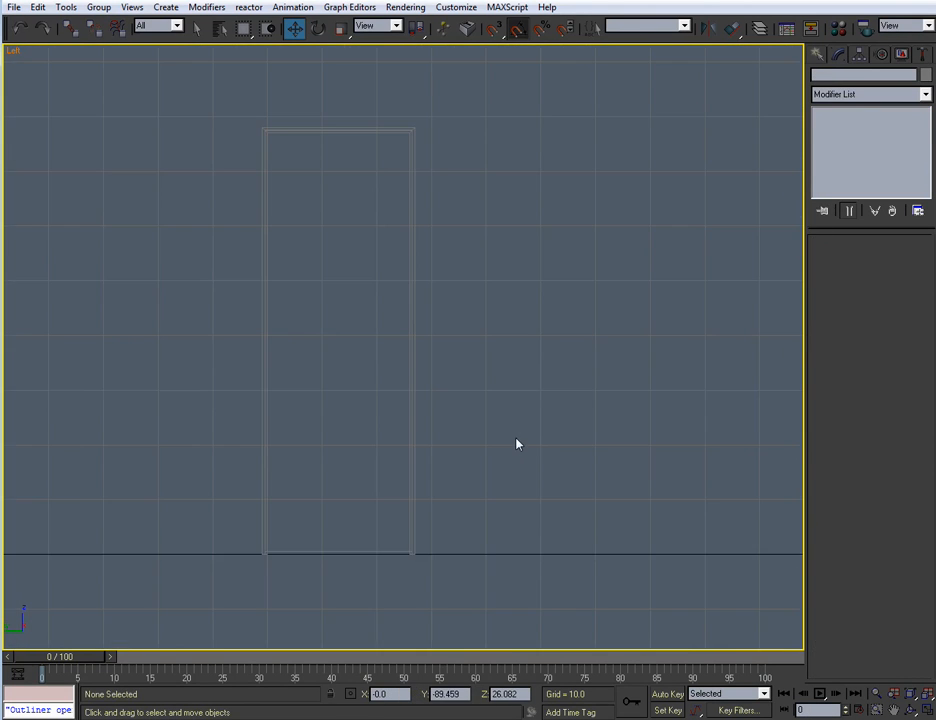
key(alt+w)
right_click(493, 483)
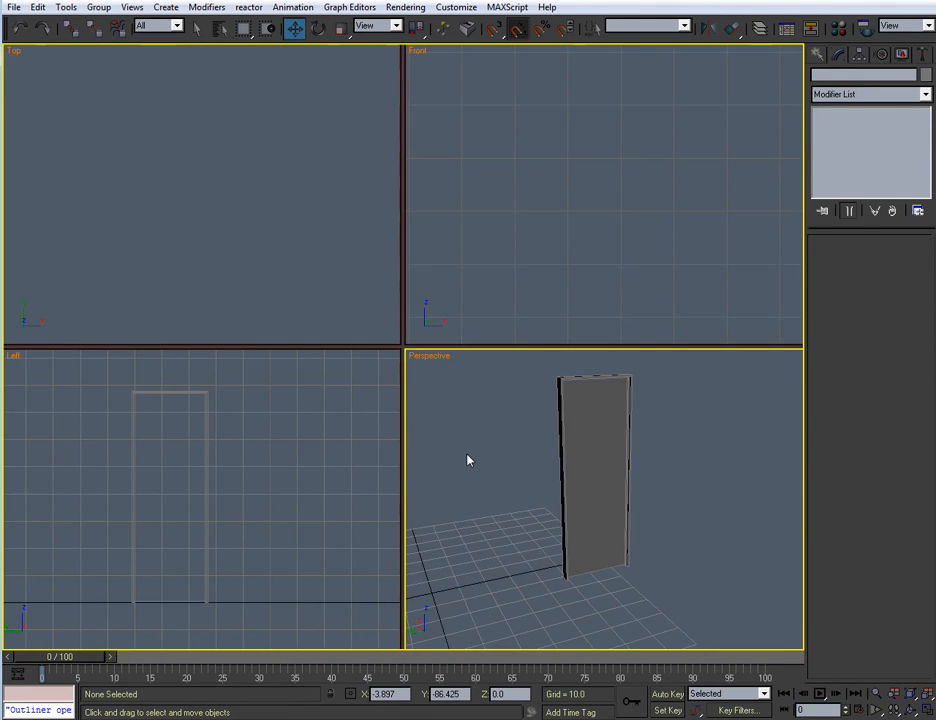
Rename the door panel from its default box name to D_Door_01, and clear the selection
key(alt+w)
scroll(462, 508, up, 5)
scroll(495, 472, down, 3)
alt+middle_drag(478, 416, 414, 430)
scroll(460, 502, up, 3)
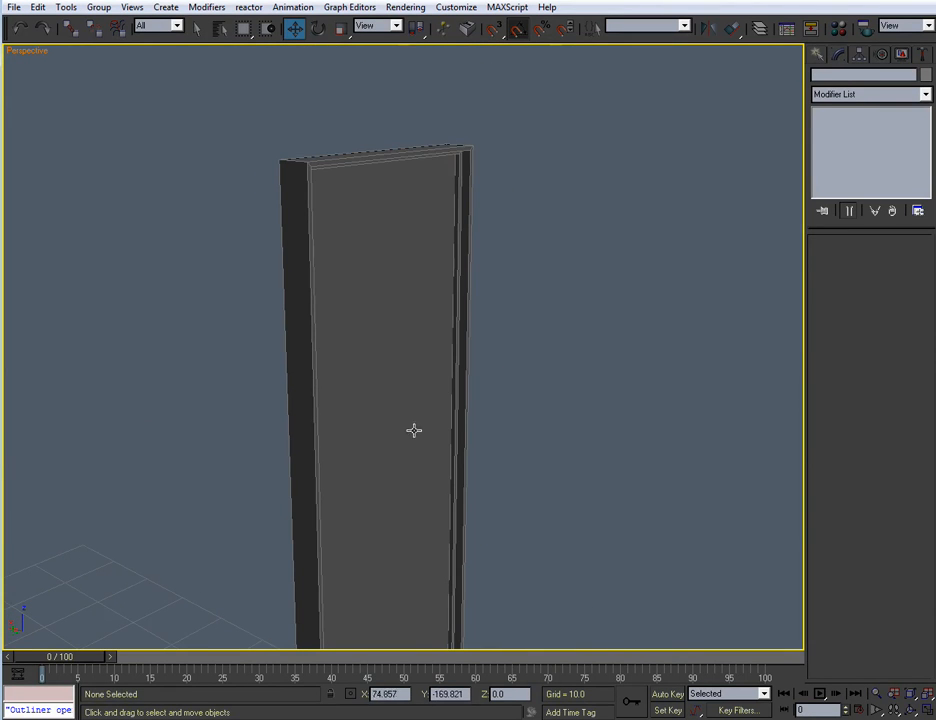
click(414, 430)
click(858, 77)
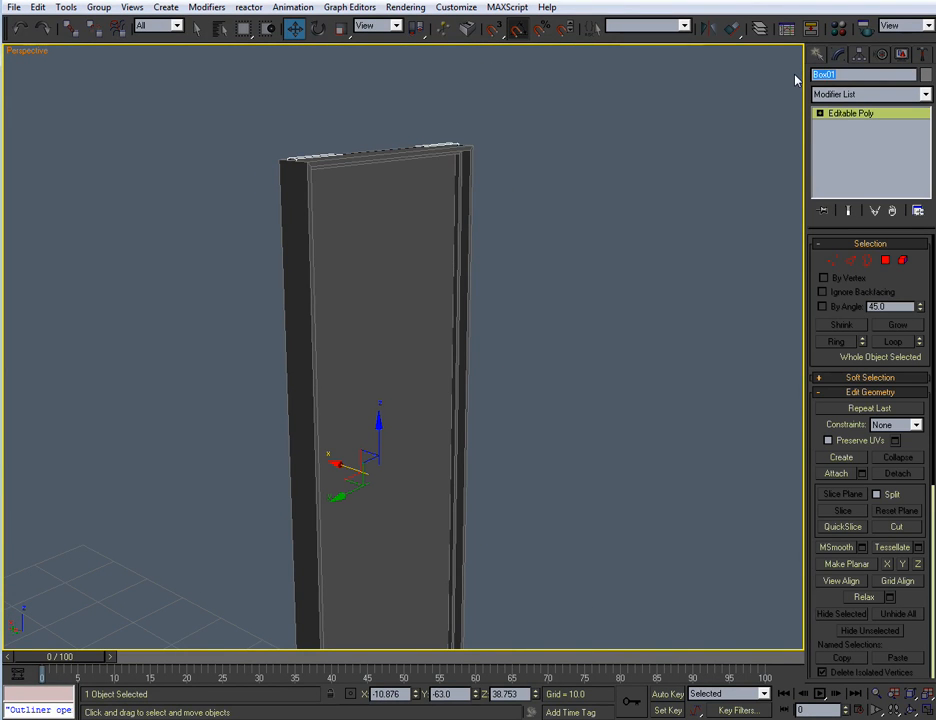
text(D_Door_01)
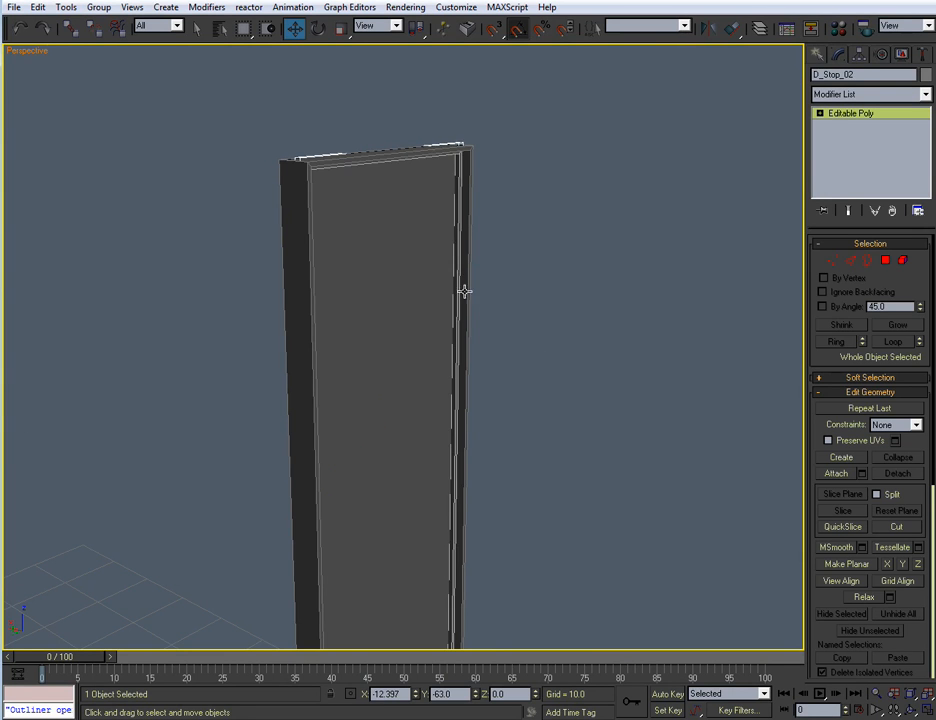
click(508, 357)
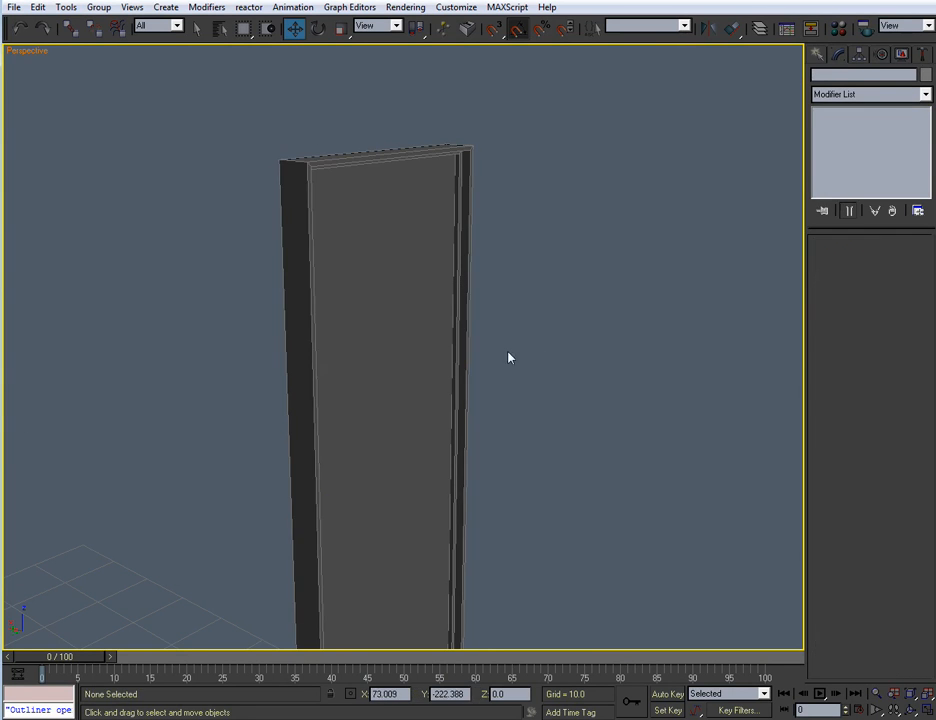
Open the door stop's name for editing at its trailing number, and clear the selection
click(460, 287)
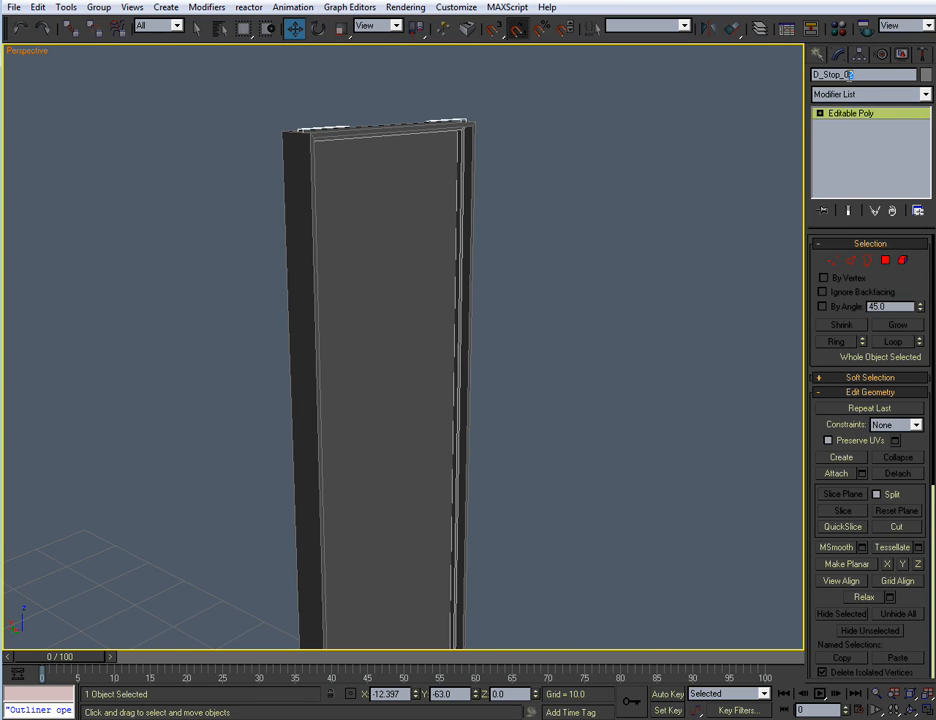
click(566, 345)
scroll(556, 312, down, 3)
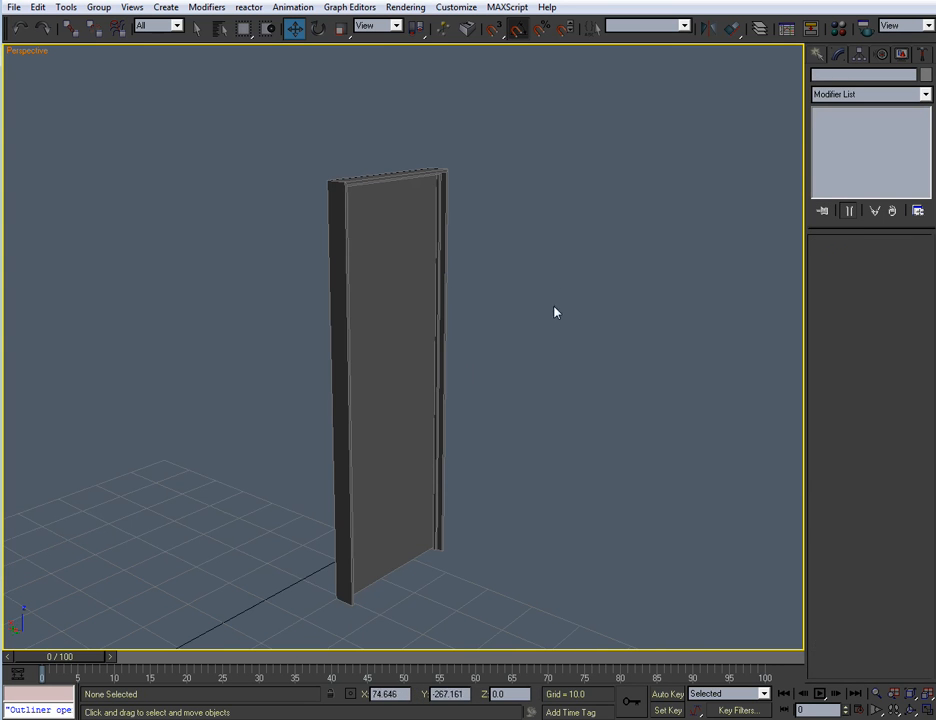
In the Top view, start a trim profile with the Line tool beside the casing corner: a base about 0.28 wide and a short outer edge
key(alt+w)
click(228, 216)
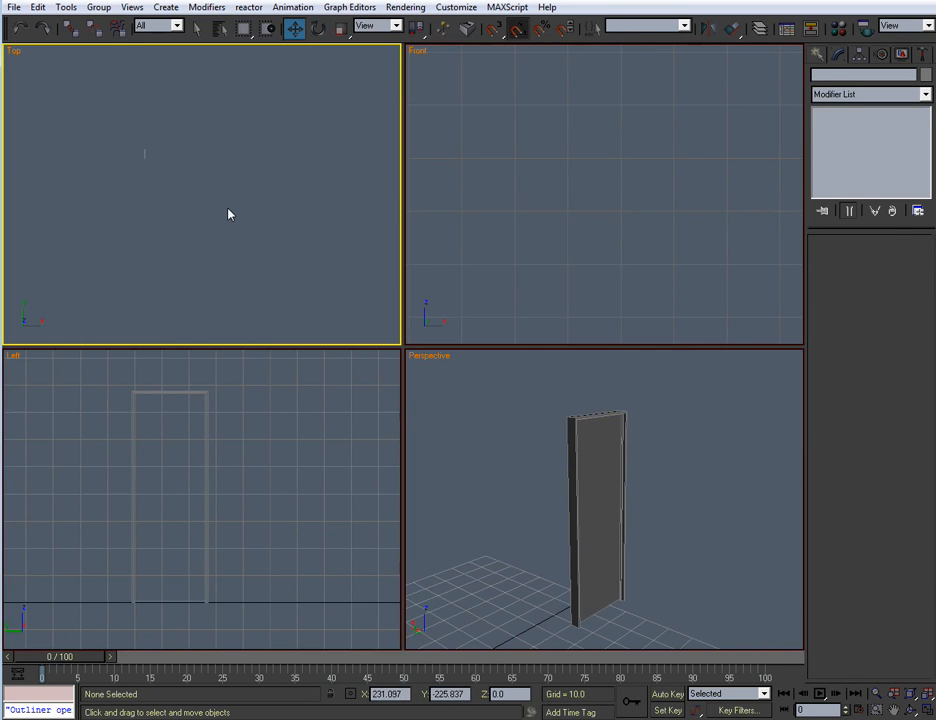
key(z)
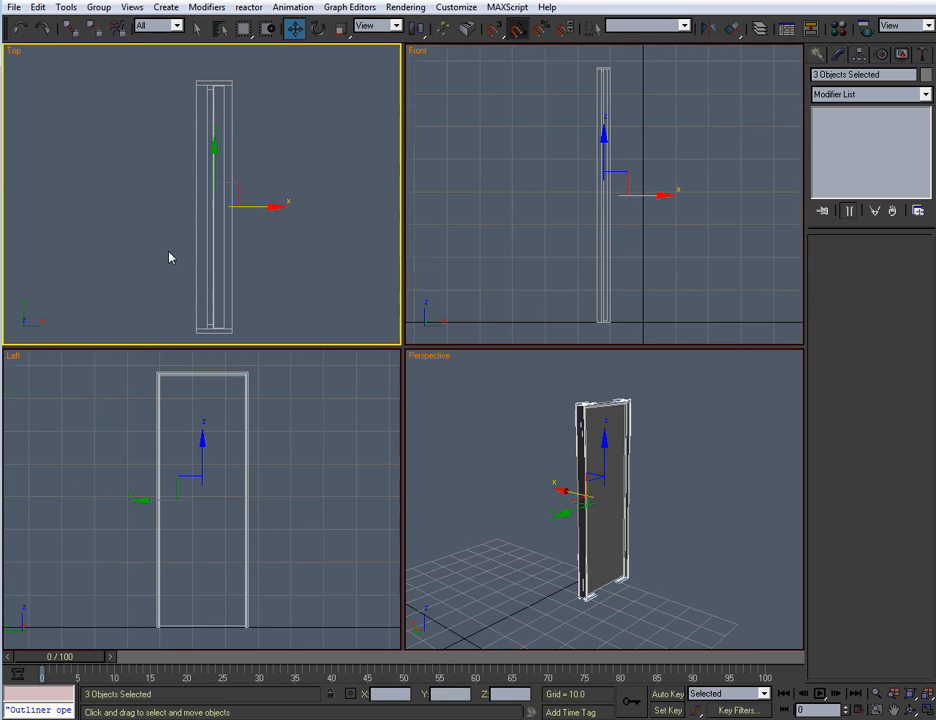
mouse_move(325, 278)
middle_down()
mouse_move(321, 259)
mouse_move(326, 279)
middle_up()
key(alt+w)
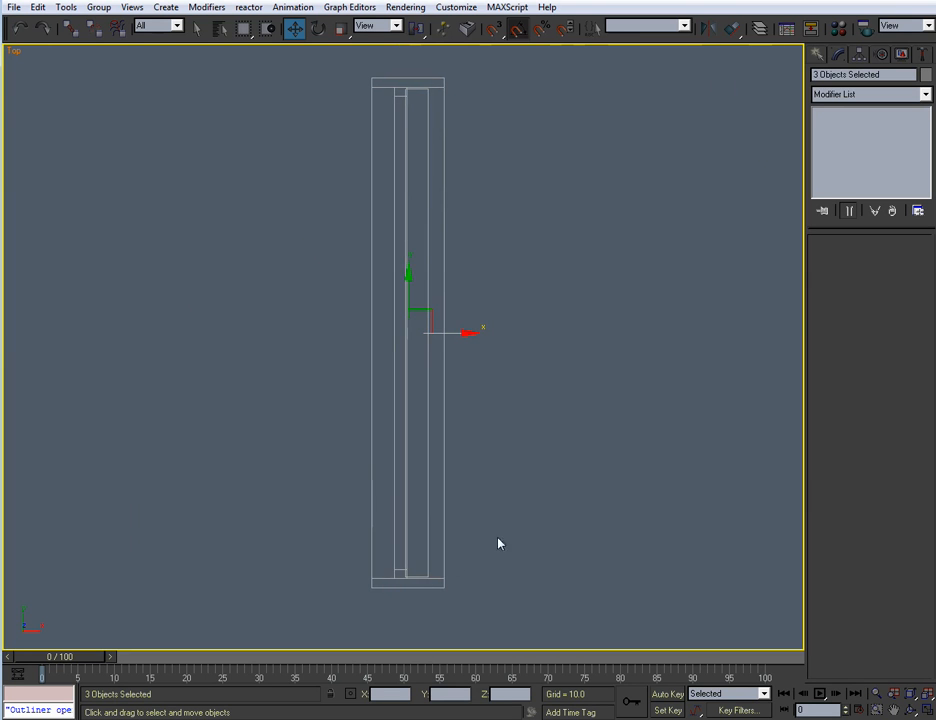
middle_drag(488, 369, 450, 363)
click(561, 335)
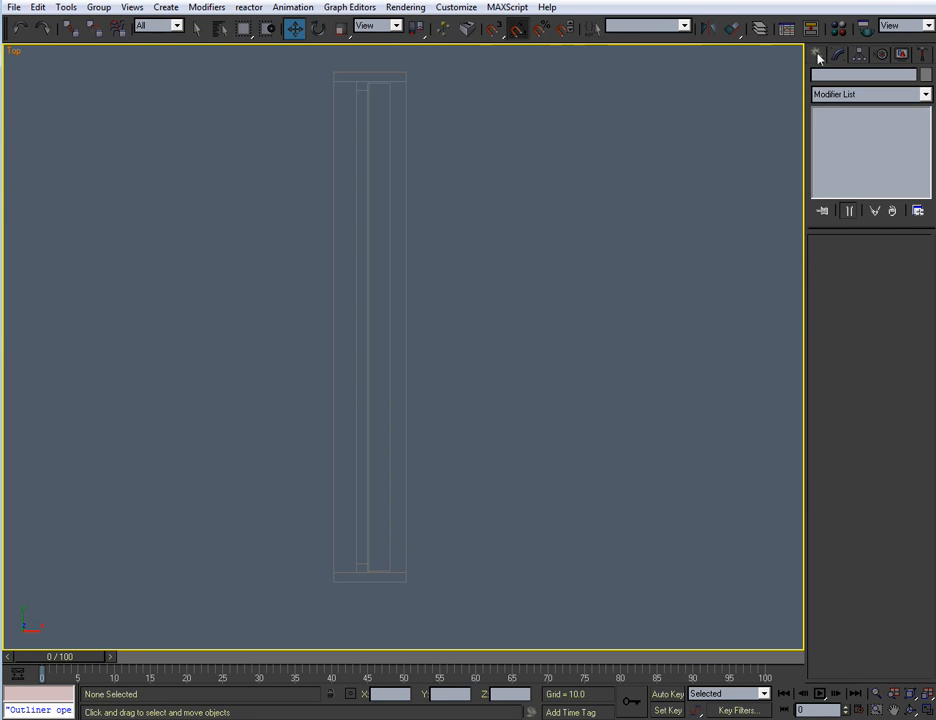
click(817, 55)
click(838, 78)
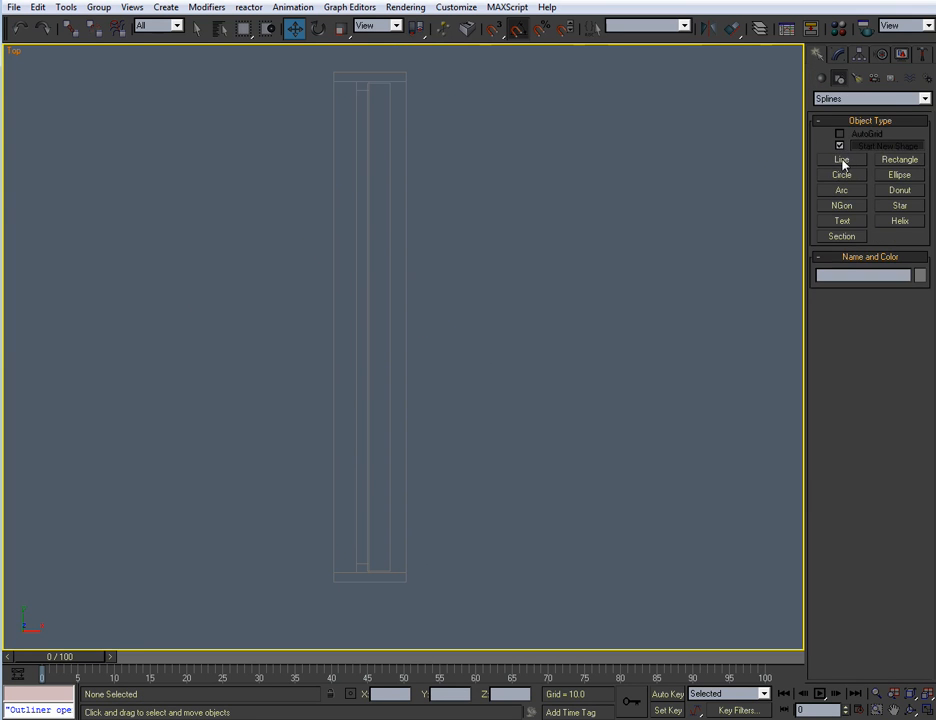
click(842, 163)
scroll(547, 401, up, 6)
middle_drag(504, 393, 535, 313)
middle_drag(458, 370, 415, 391)
scroll(355, 383, up, 2)
scroll(401, 367, up, 1)
click(366, 405)
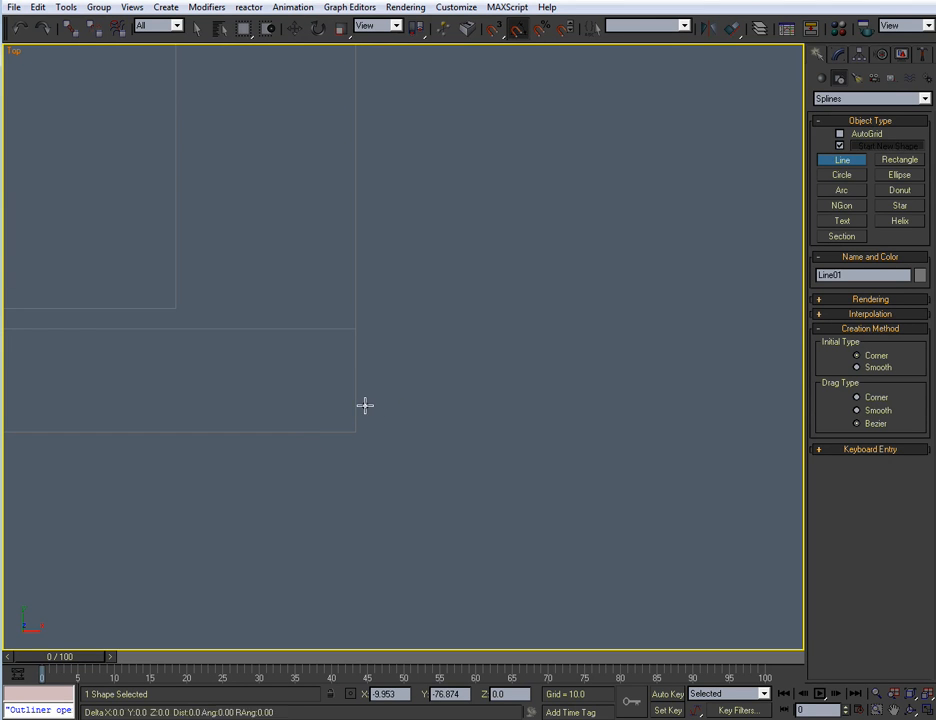
click(422, 405)
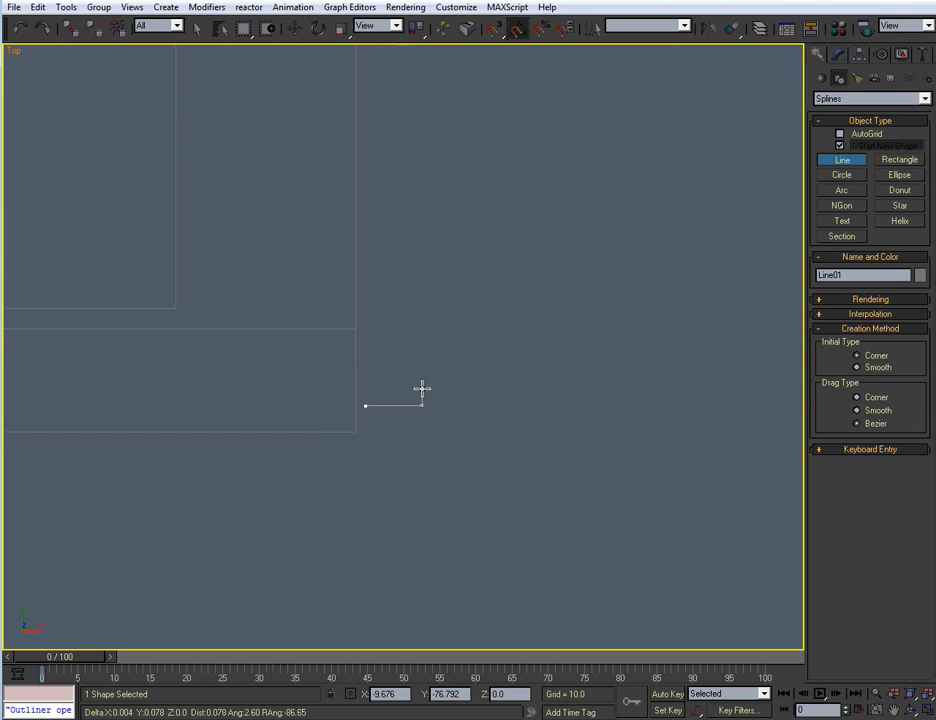
click(422, 382)
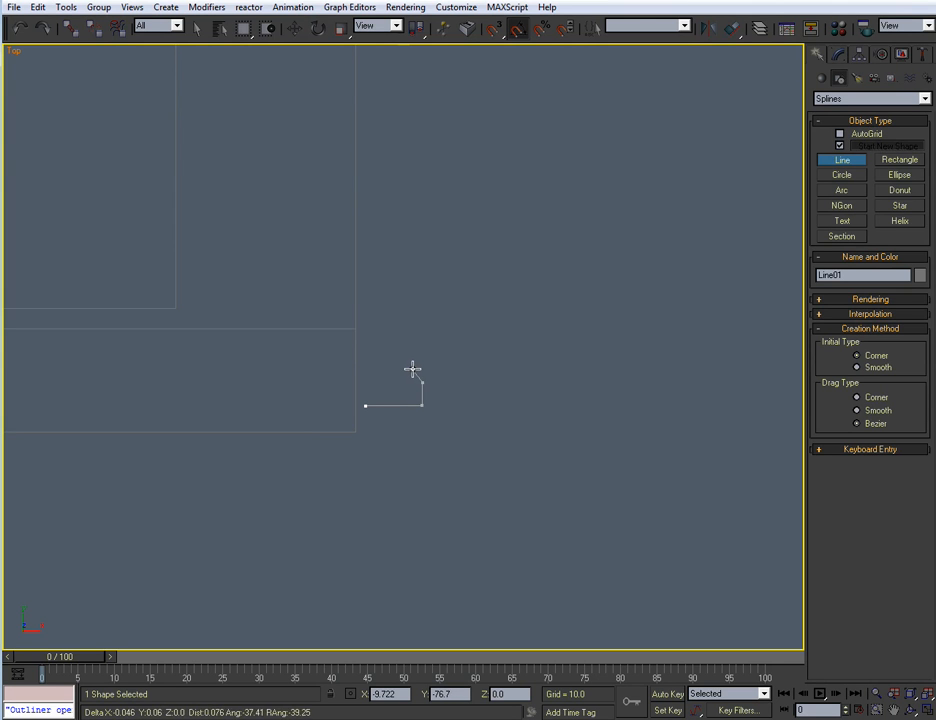
Draw the profile's stepped outer contour and flat top, then close the spline at its starting point, about 0.82 tall
click(413, 369)
click(410, 340)
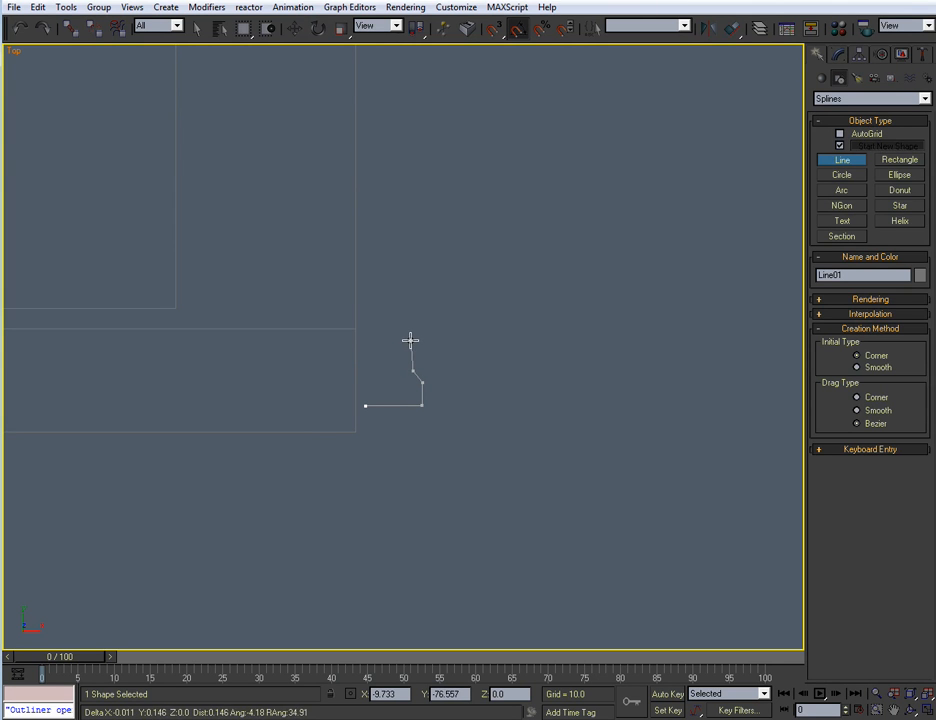
click(405, 325)
click(405, 285)
click(399, 270)
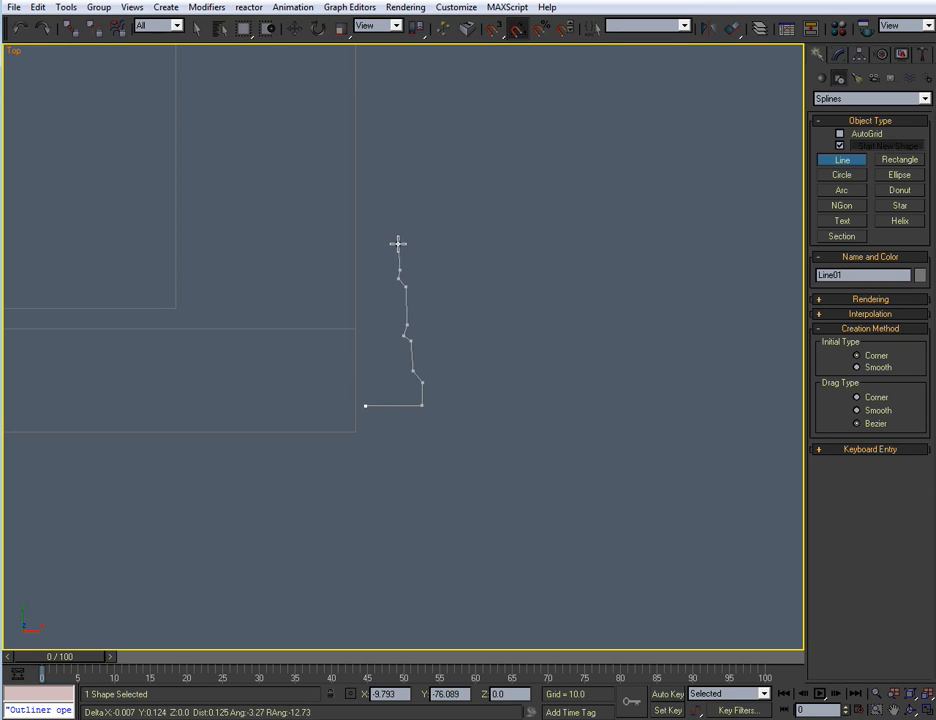
click(386, 237)
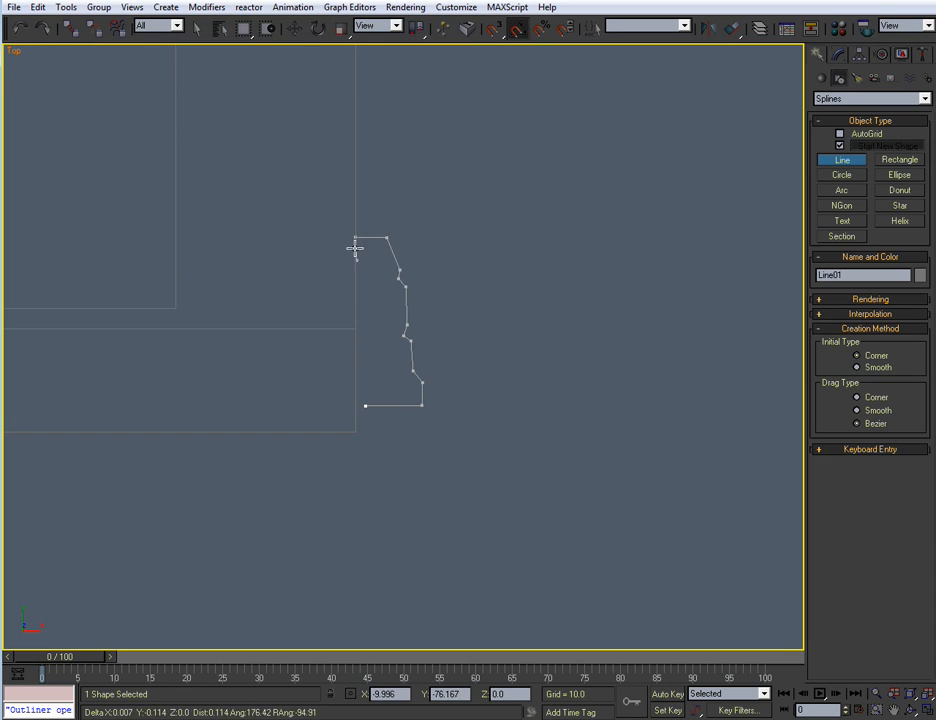
click(366, 406)
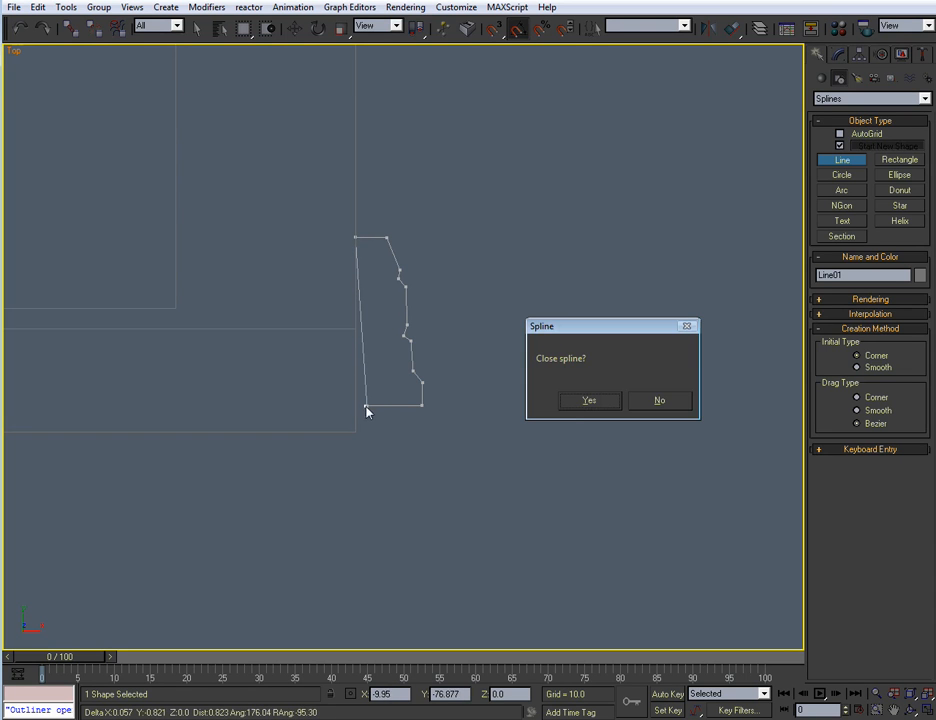
click(580, 404)
Move the profile's upper back vertex about 0.048 along X to straighten the back edge, and leave vertex editing
scroll(487, 405, up, 2)
key(w)
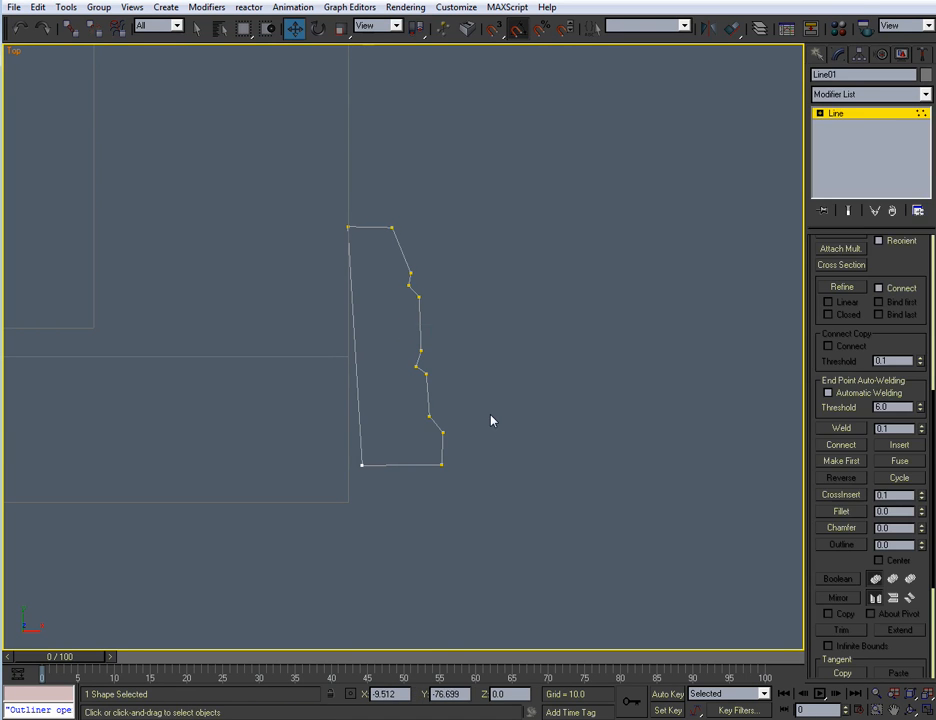
drag(303, 171, 405, 227)
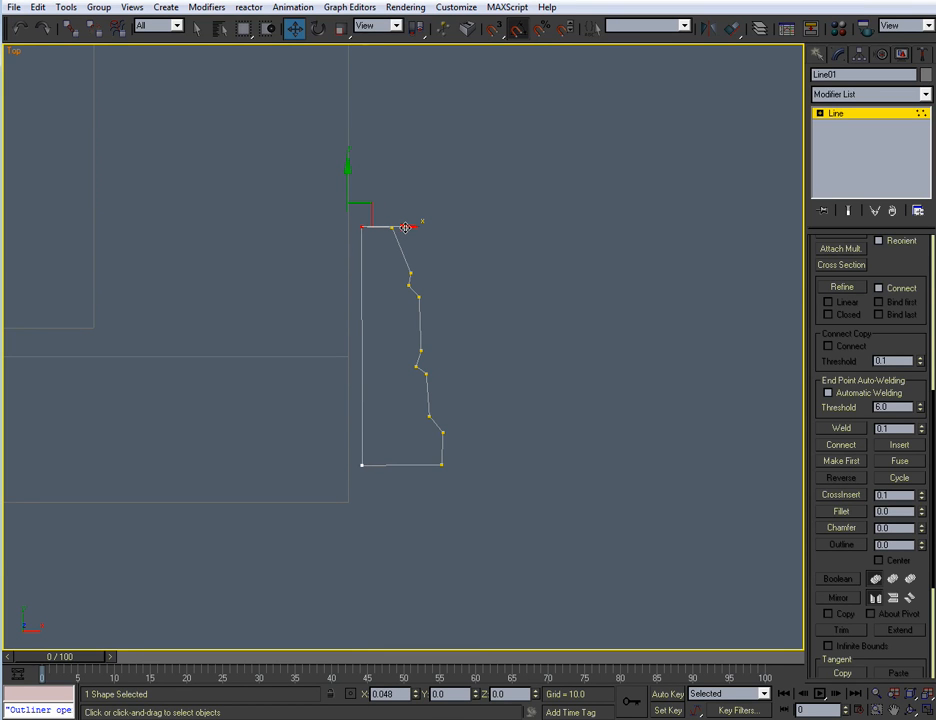
middle_drag(514, 431, 519, 409)
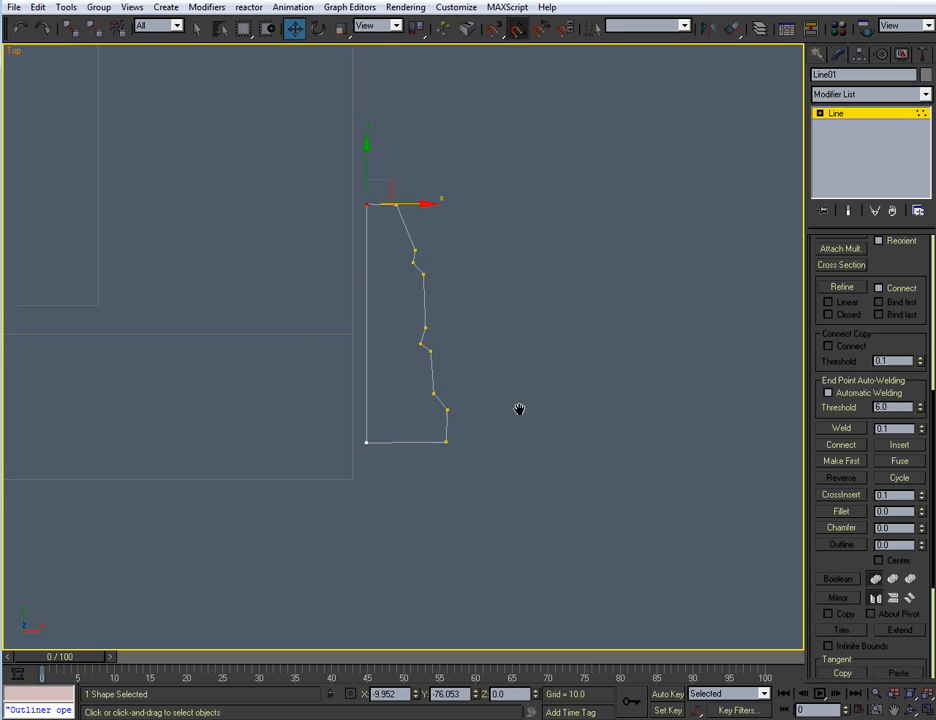
click(838, 119)
middle_drag(632, 314, 601, 328)
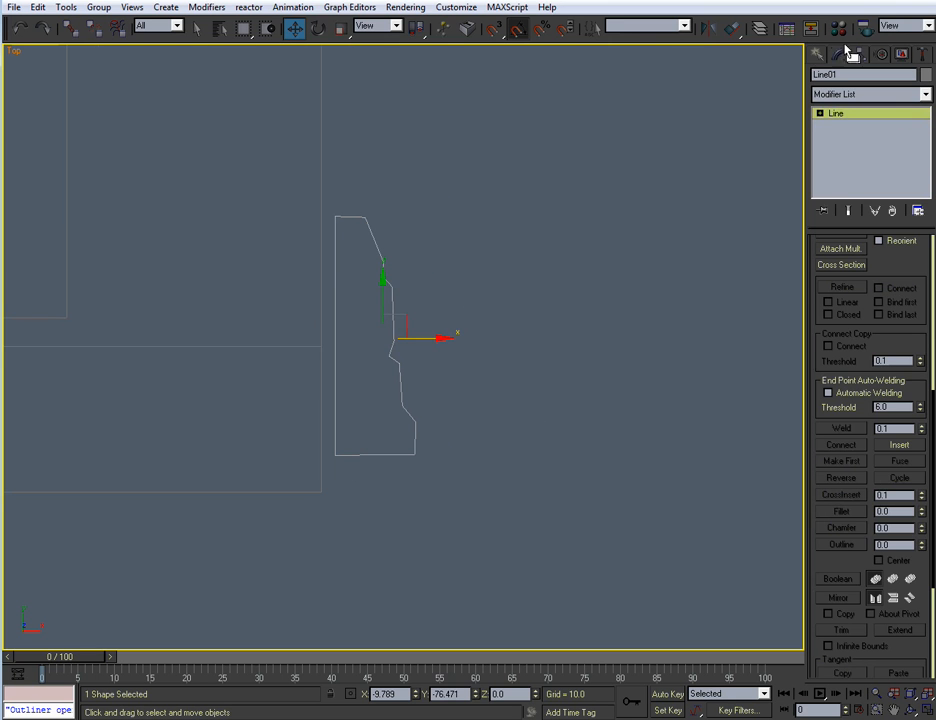
Turn on 2.5D snapping and lay a horizontal tape measure from the profile's lower back corner past its outer edge
click(818, 58)
click(892, 80)
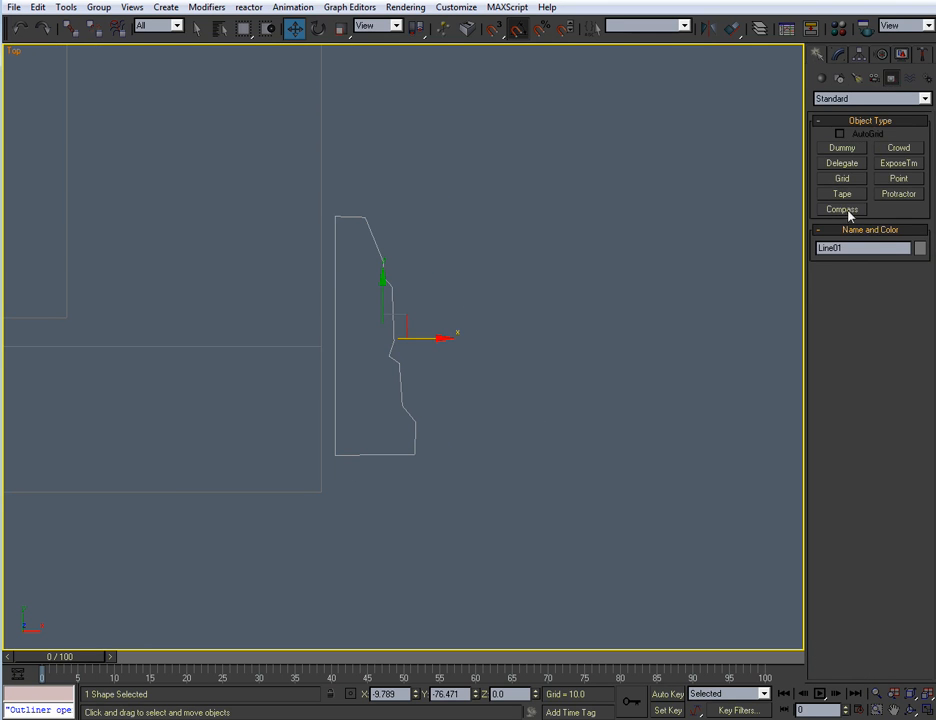
click(842, 194)
middle_drag(562, 357, 587, 332)
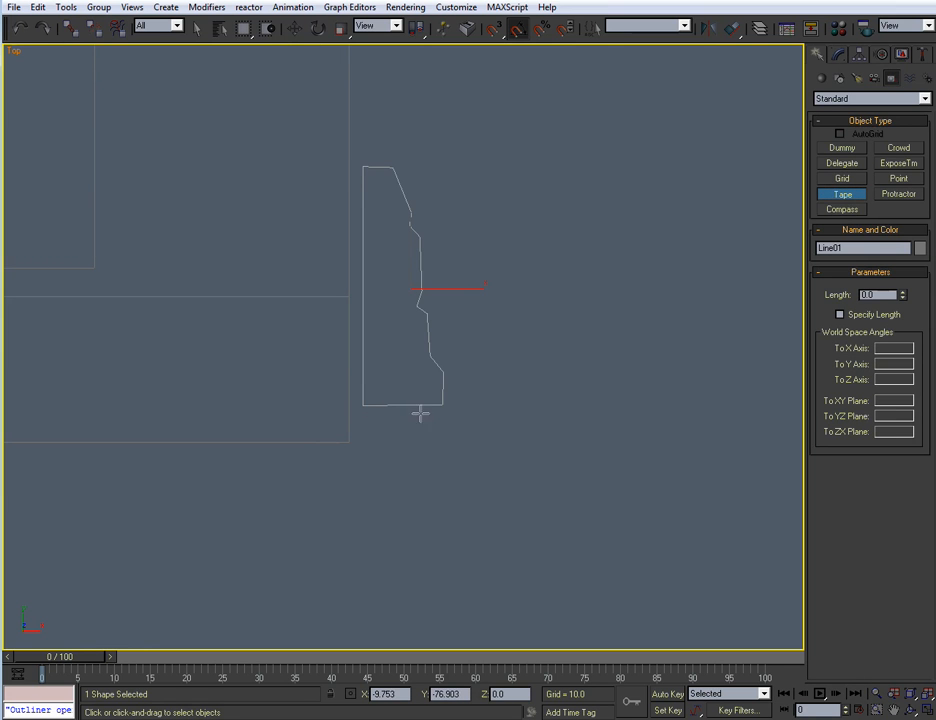
drag(494, 28, 495, 43)
middle_drag(377, 401, 379, 393)
drag(364, 398, 501, 398)
right_click(538, 390)
Widen the profile by moving all its outer vertices along X to the far end of the tape, with snapping off
scroll(540, 395, up, 2)
click(463, 369)
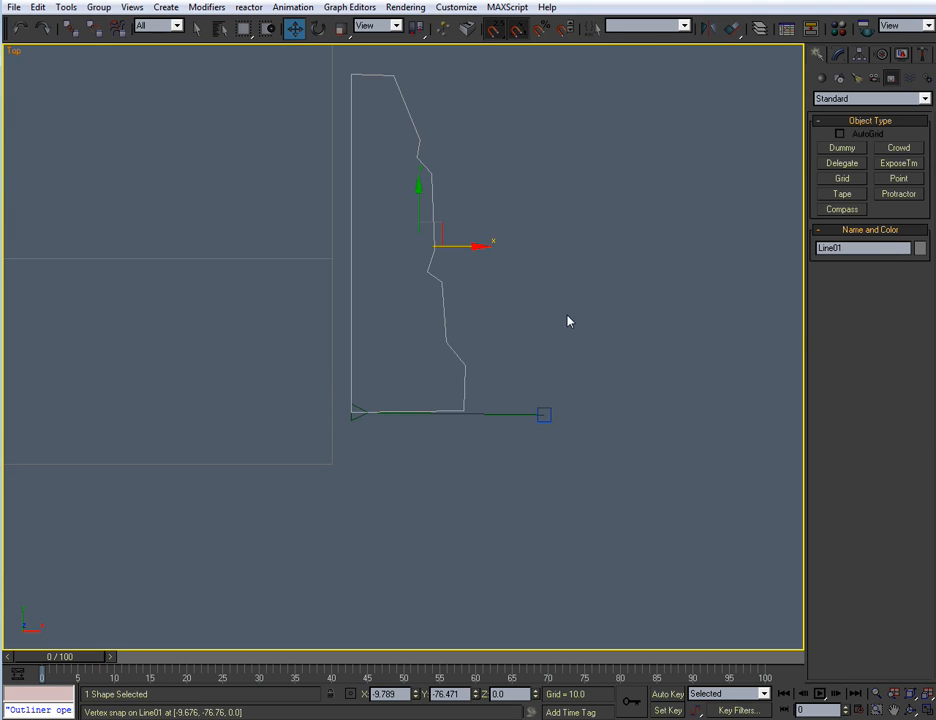
key(1)
middle_drag(517, 365, 493, 362)
drag(448, 190, 359, 490)
drag(482, 443, 568, 445)
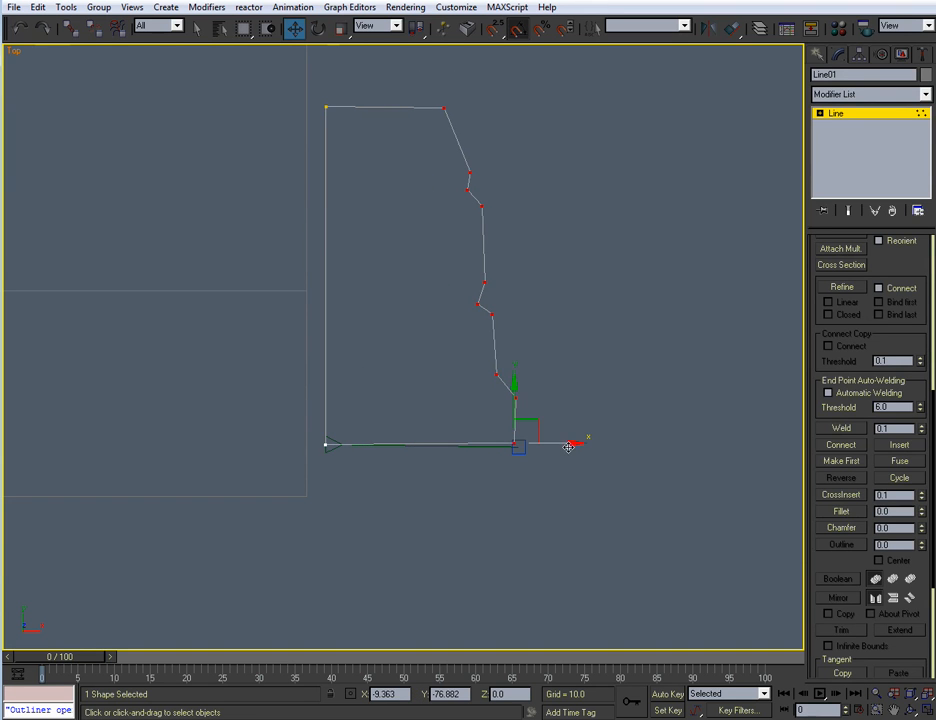
Move the outer vertices above the base lip inward along X, and shift the lowest of them back outward about 0.06
drag(590, 82, 382, 416)
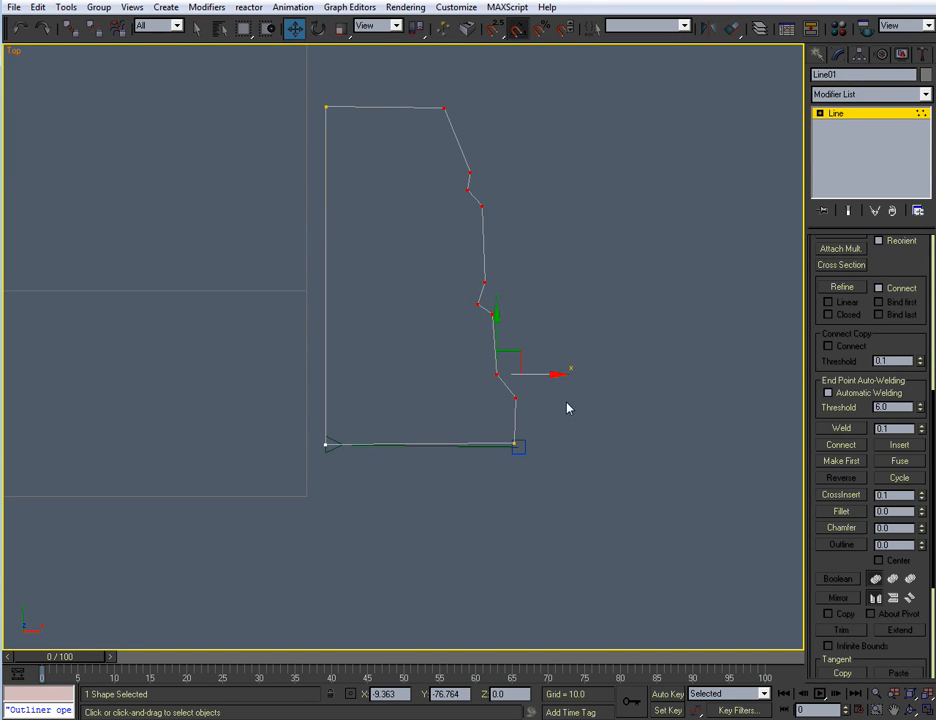
drag(587, 79, 407, 383)
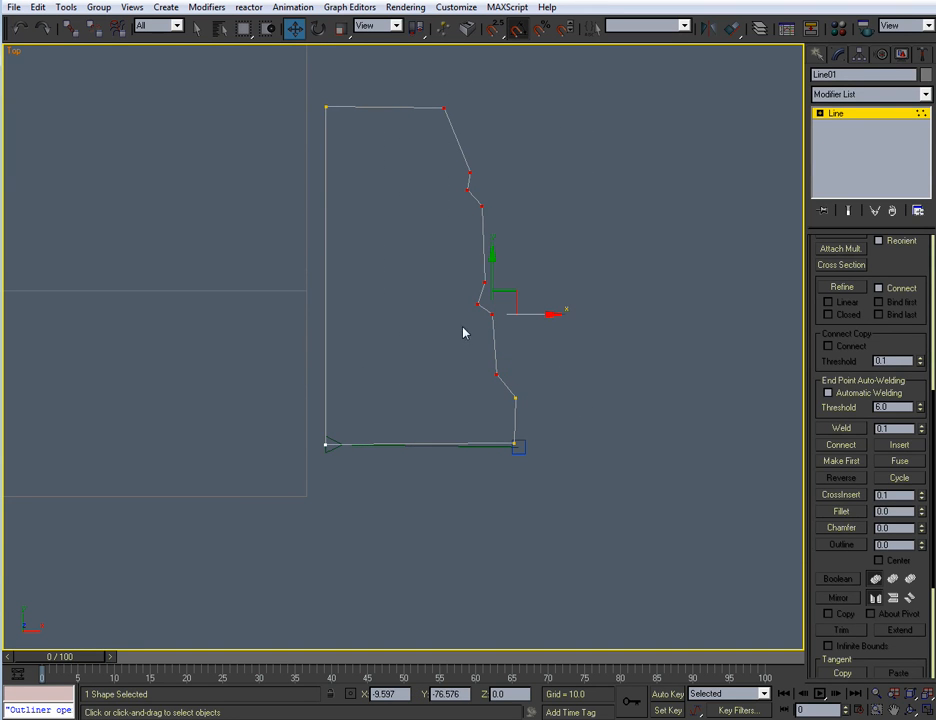
drag(550, 322, 528, 314)
drag(403, 88, 499, 406)
mouse_move(517, 314)
mouse_down()
mouse_move(489, 314)
mouse_move(509, 314)
mouse_up()
click(447, 375)
drag(497, 374, 518, 375)
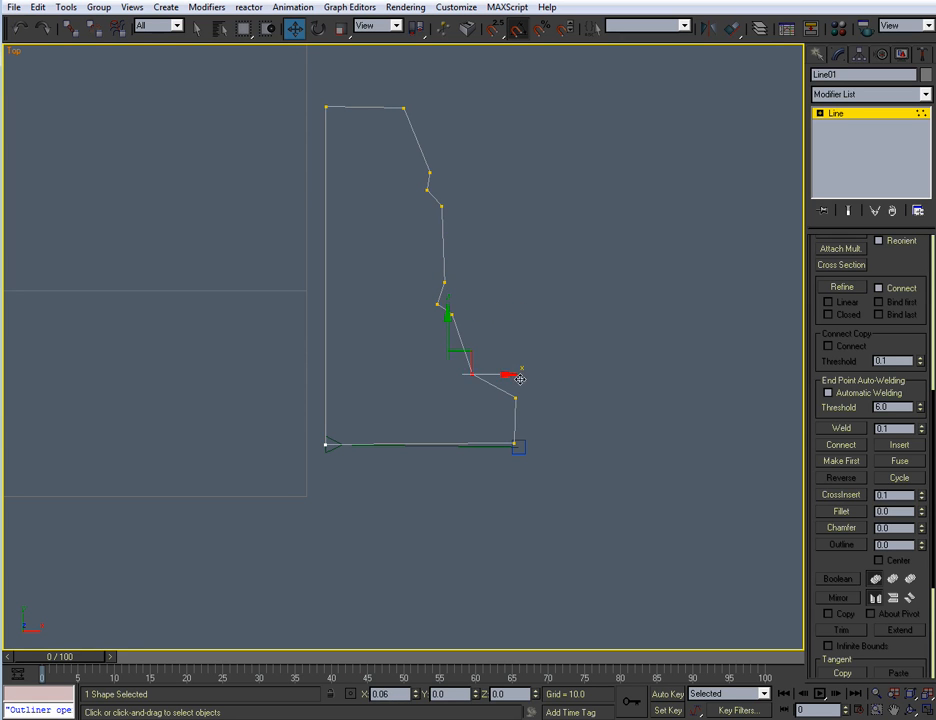
Level the profile's top and bottom edges by adjusting the upper back and lower outer vertices along Y, and leave vertex editing
click(326, 106)
drag(327, 62, 327, 65)
middle_drag(420, 265, 415, 322)
click(511, 499)
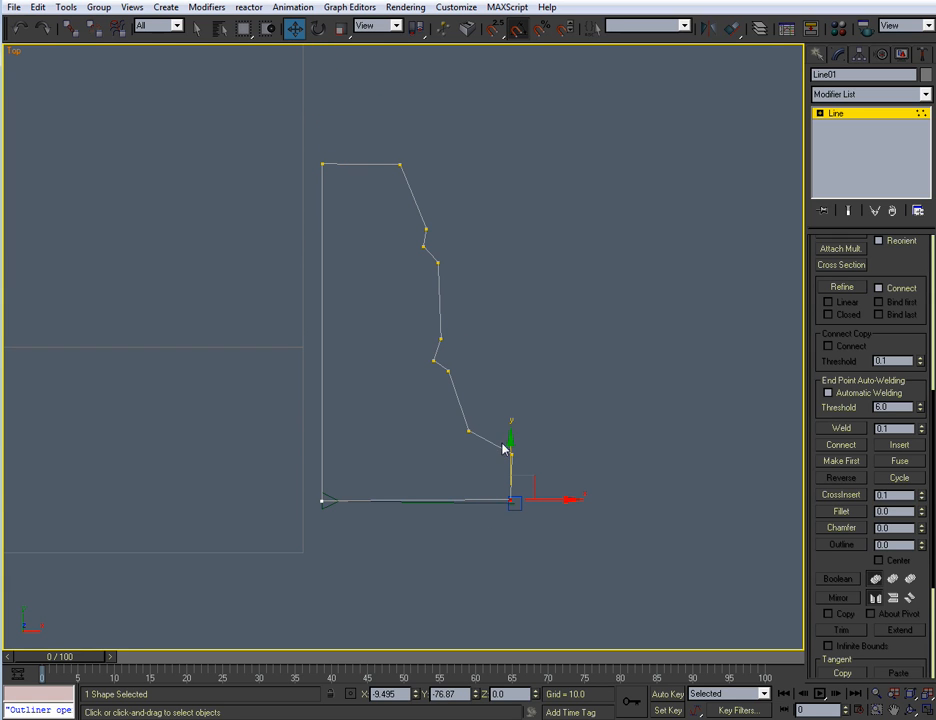
drag(511, 443, 511, 443)
click(836, 114)
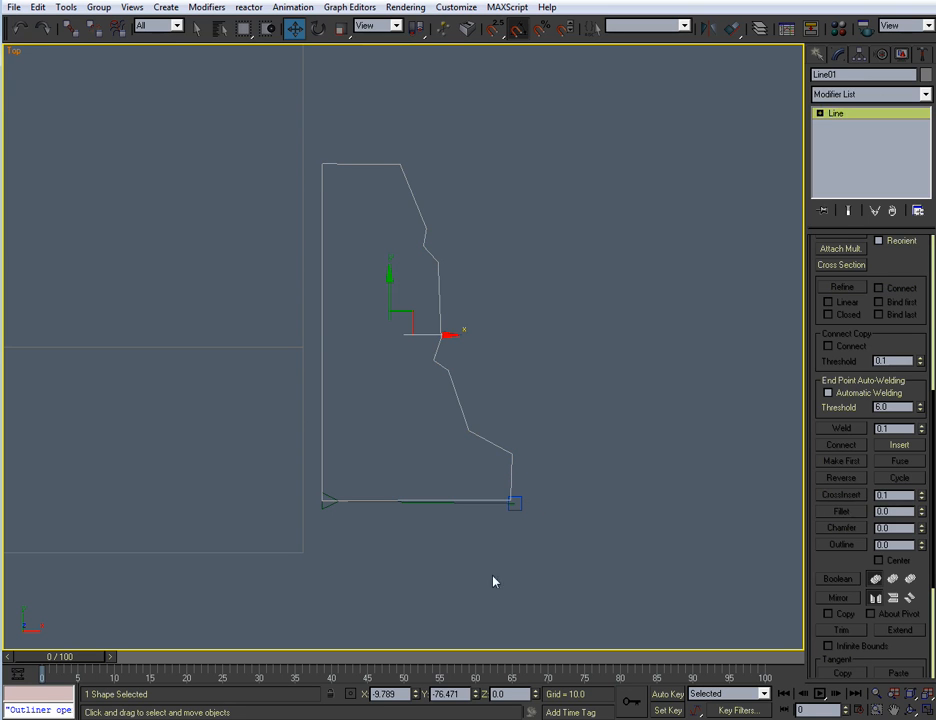
Delete the horizontal tape measure and start a new tape with snapping on
click(521, 508)
key(Delete)
click(818, 56)
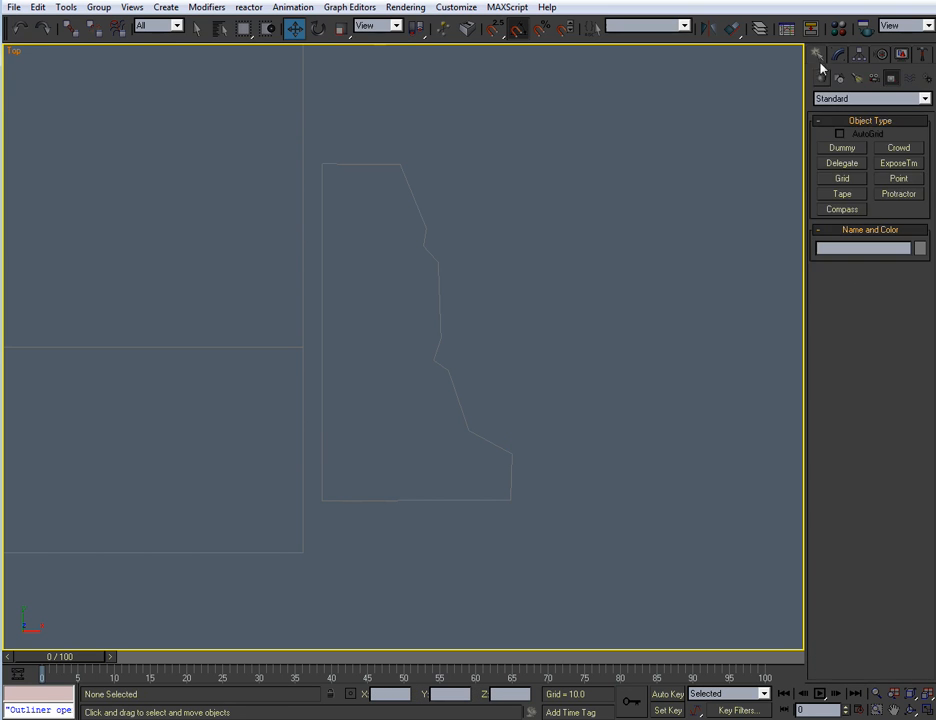
click(843, 194)
middle_drag(326, 491, 334, 481)
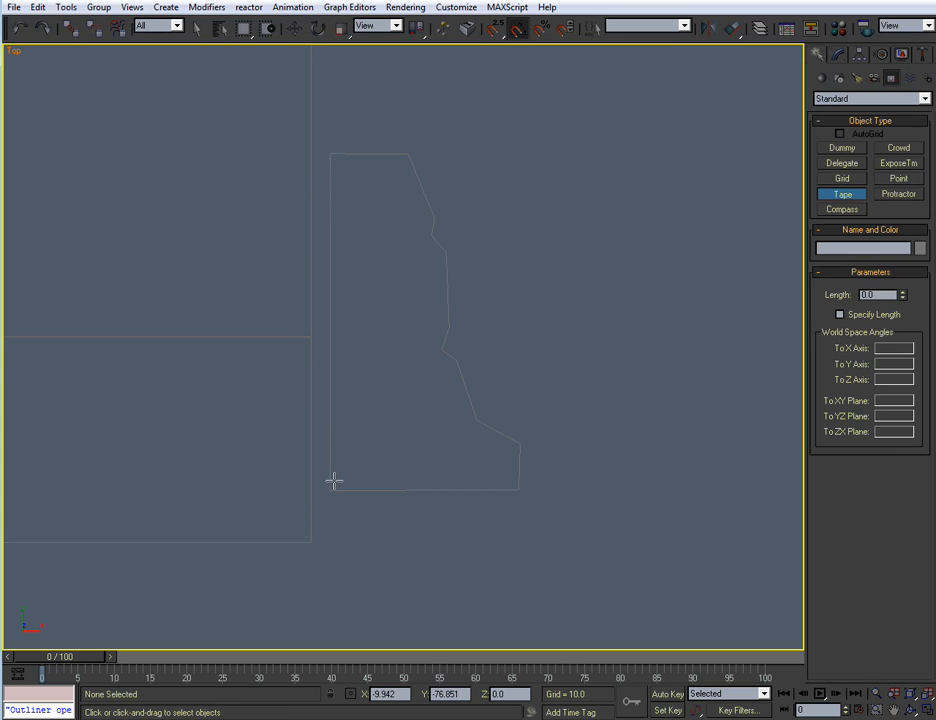
key(s)
drag(330, 487, 328, 42)
scroll(405, 205, down, 2)
middle_drag(405, 214, 405, 288)
key(ctrl+z)
Lay a vertical tape measure along Y from the profile's lower back corner to beyond its top edge
drag(347, 516, 351, 138)
key(w)
middle_drag(437, 273, 437, 264)
Scale the trim profile along Y only until its height matches the vertical tape's length
click(406, 277)
key(r)
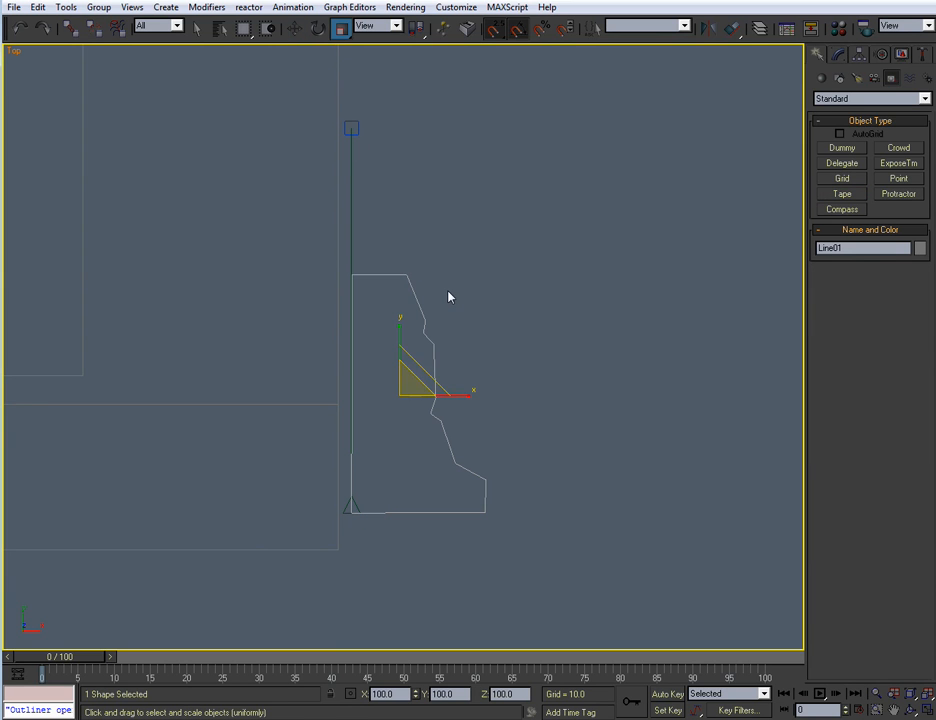
drag(399, 328, 401, 293)
key(w)
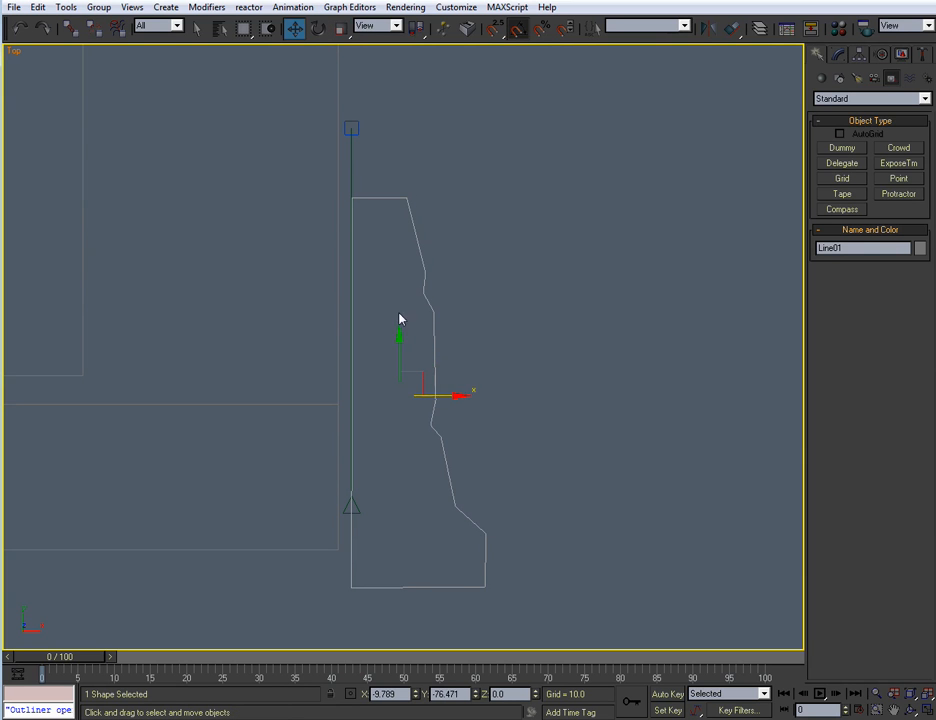
Move the trim profile up along Y to line up with the vertical tape measure and delete the tape
drag(399, 344, 409, 265)
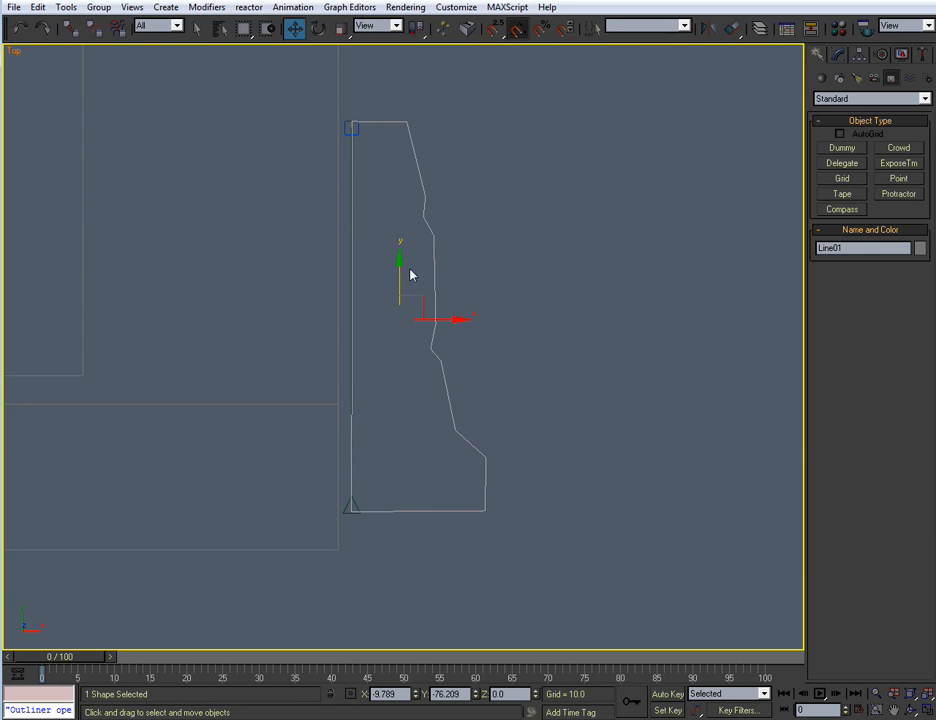
drag(348, 505, 345, 514)
key(Delete)
Level the trim profile's bottom and top edges by nudging its lower outer and upper back vertices along Y
drag(412, 476, 447, 525)
middle_drag(458, 504, 490, 421)
scroll(467, 465, up, 2)
key(1)
scroll(457, 303, up, 3)
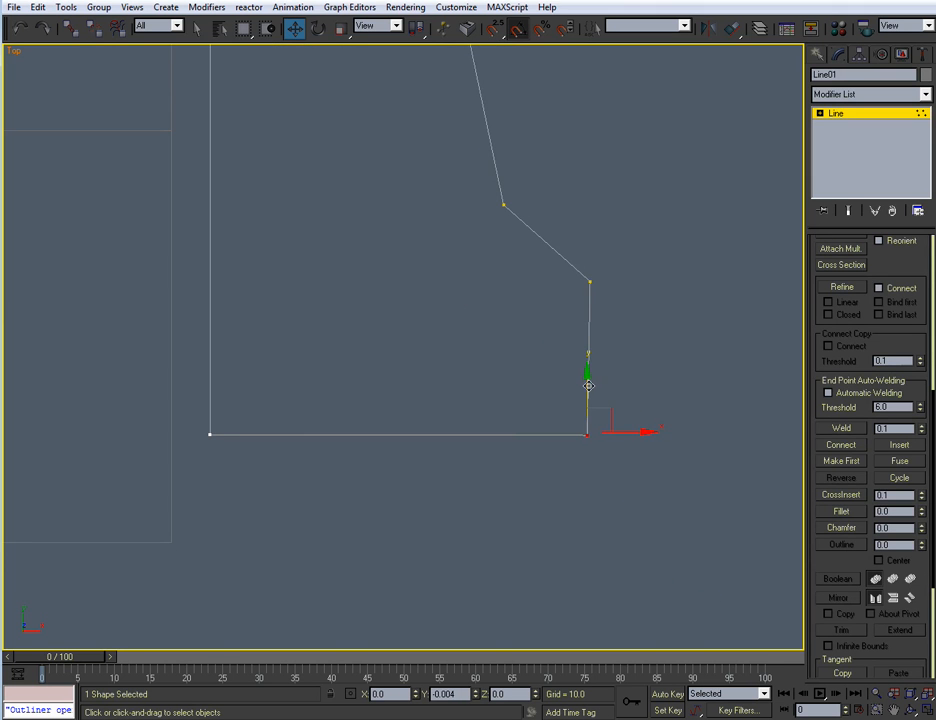
scroll(510, 450, down, 2)
scroll(539, 504, down, 4)
middle_drag(409, 181, 435, 417)
scroll(435, 417, up, 4)
middle_drag(358, 258, 364, 307)
scroll(364, 307, up, 2)
click(295, 177)
drag(297, 123, 297, 126)
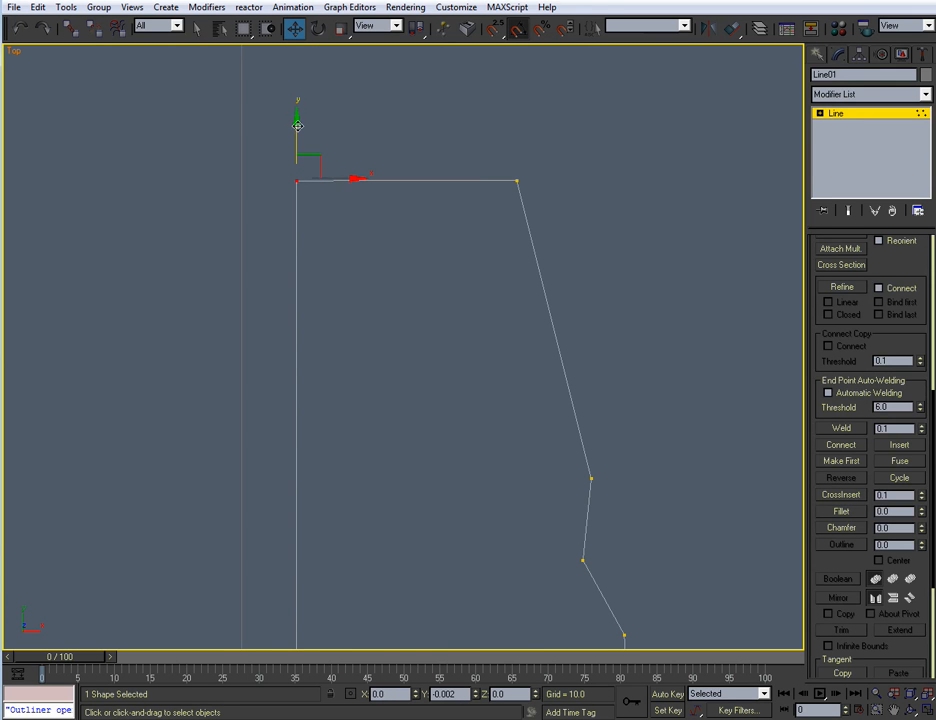
Fillet the concave vertex just above the foot of the trim profile into a small curve
click(484, 509)
scroll(484, 509, down, 3)
middle_drag(484, 509, 389, 165)
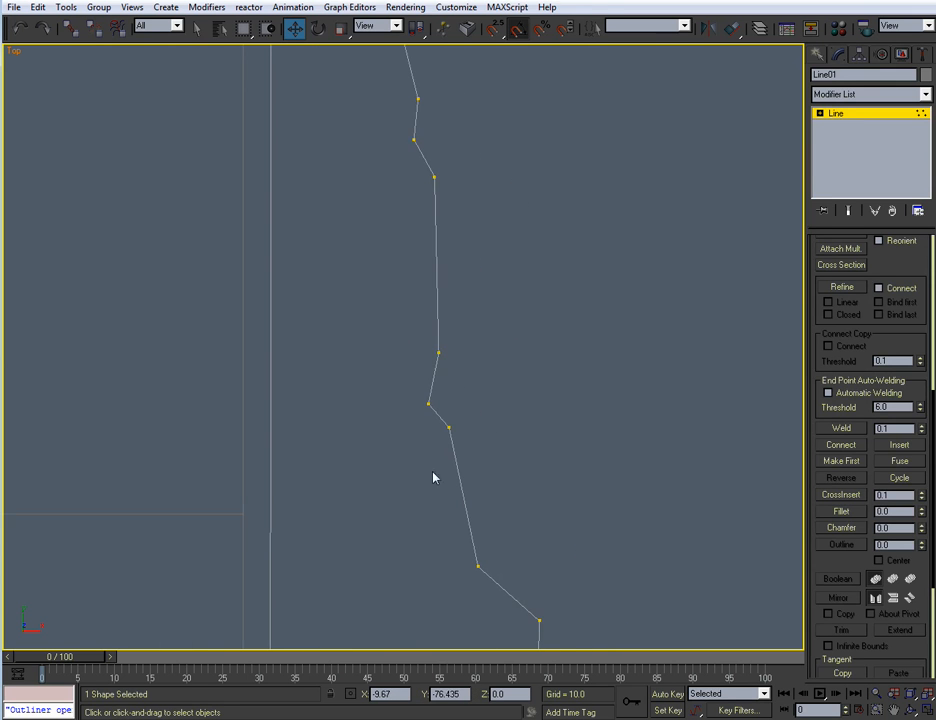
middle_drag(440, 437, 477, 356)
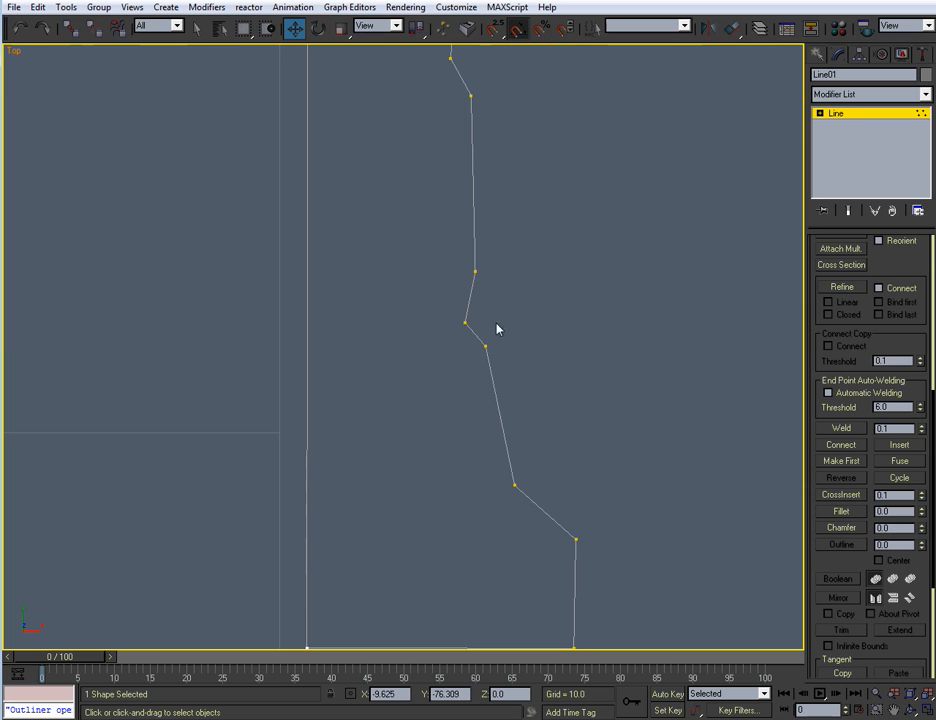
middle_drag(530, 443, 530, 370)
click(514, 413)
click(841, 511)
mouse_move(512, 415)
mouse_down()
mouse_move(508, 378)
mouse_move(506, 399)
mouse_up()
Fillet the lower groove of the trim profile's outer edge and weld the overlapping vertices
middle_drag(519, 347, 508, 486)
drag(455, 415, 447, 353)
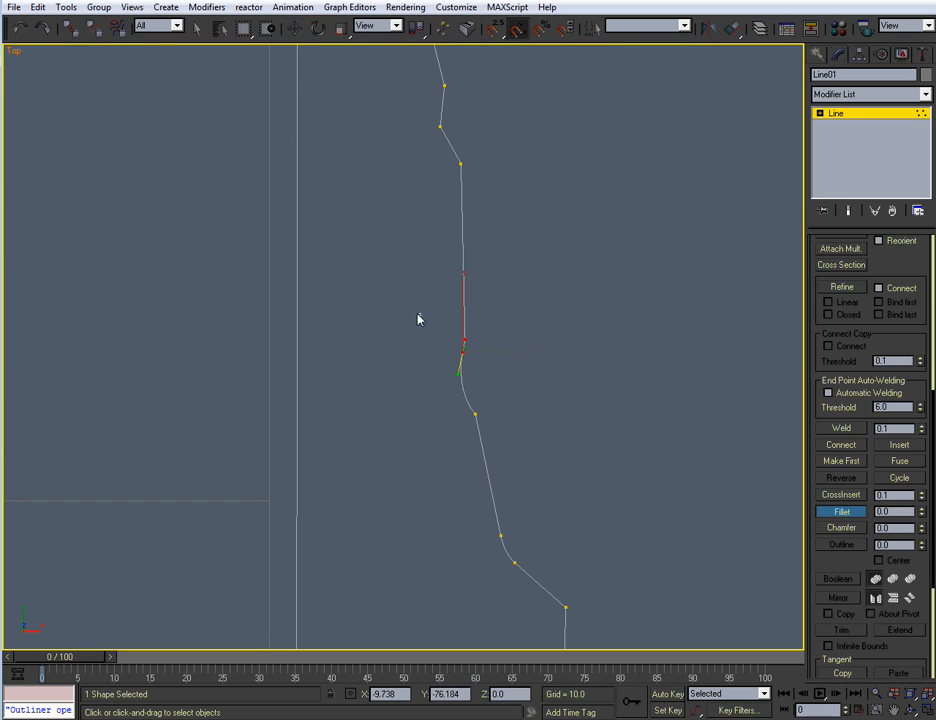
click(841, 428)
middle_drag(510, 416, 510, 391)
click(839, 430)
Fillet the upper groove of the trim profile, weld its overlapping vertices, and round the corner above it
middle_drag(517, 228, 508, 447)
drag(428, 316, 430, 259)
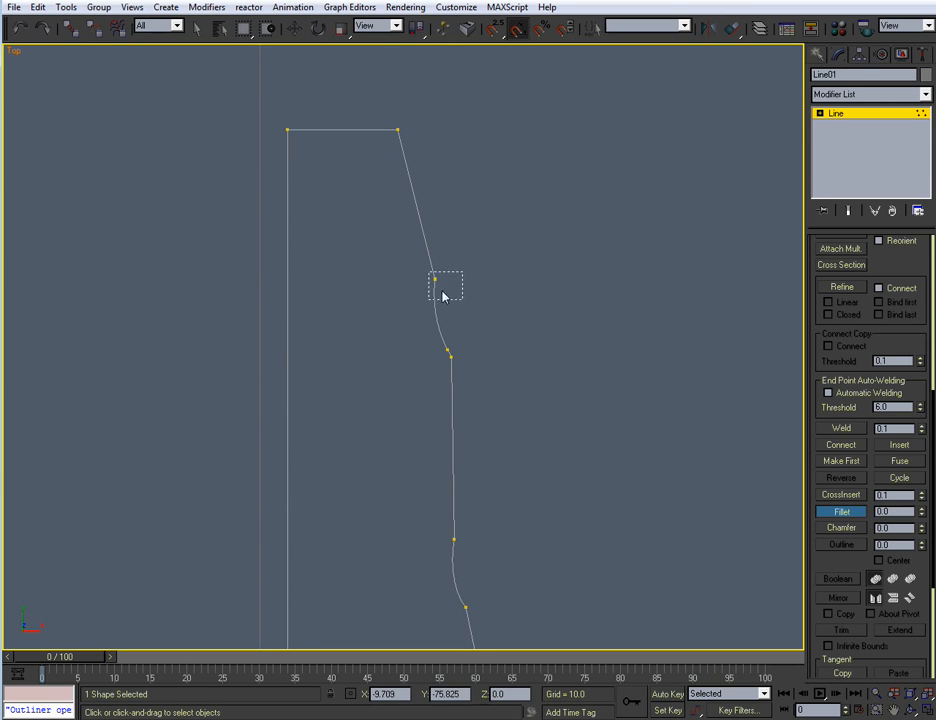
click(452, 352)
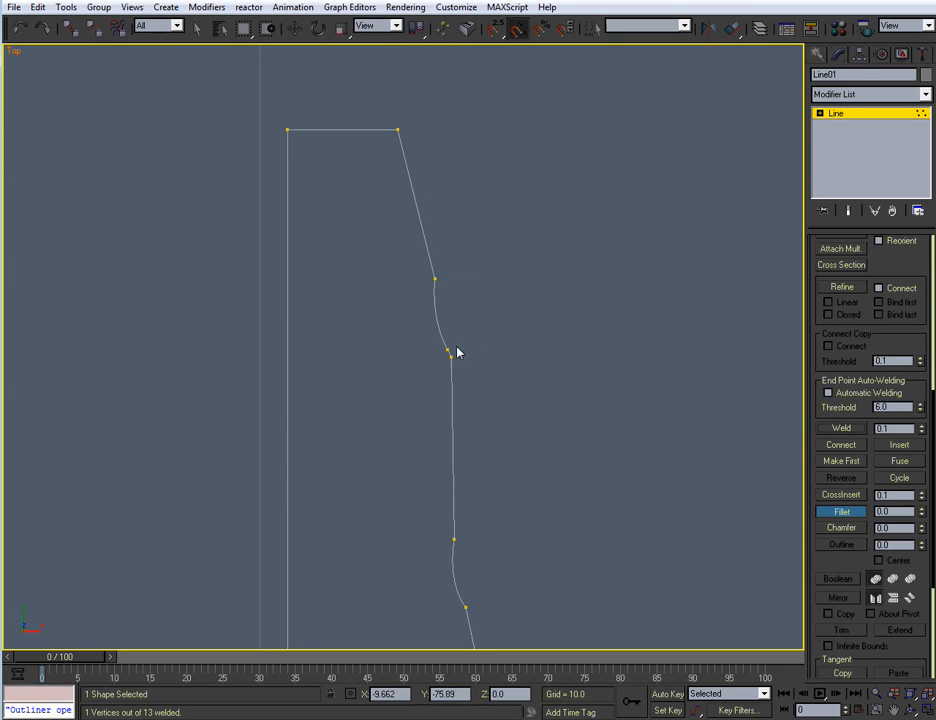
click(847, 432)
scroll(590, 475, up, 2)
middle_drag(435, 205, 424, 294)
drag(433, 291, 438, 273)
Round the two outer corners of the trim profile's foot with Fillet and leave vertex editing
middle_drag(541, 618, 539, 293)
middle_drag(566, 567, 547, 202)
middle_drag(556, 448, 440, 147)
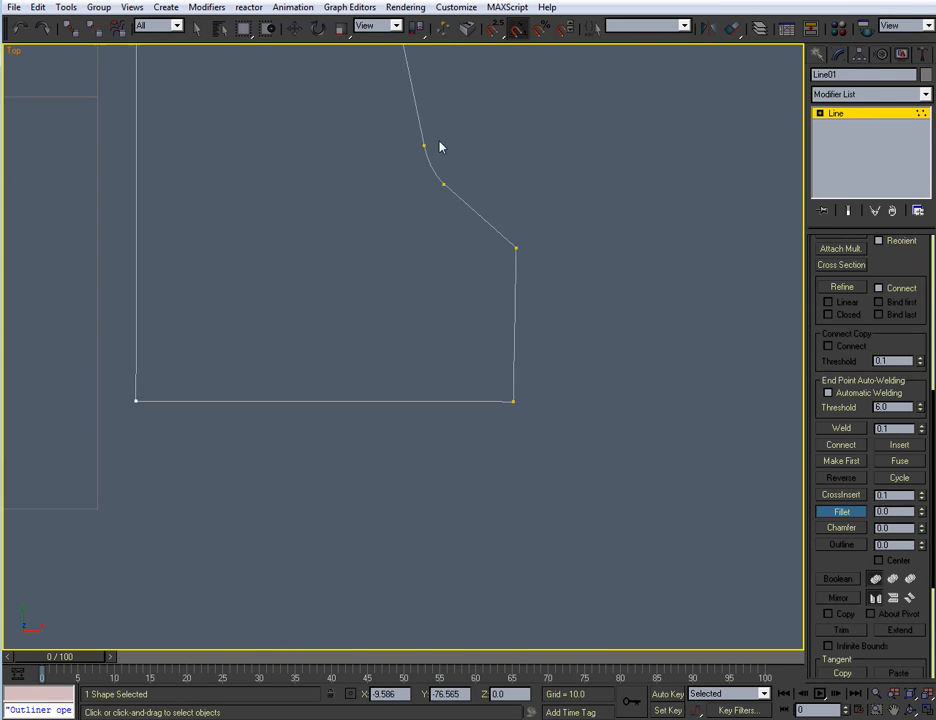
drag(514, 245, 515, 230)
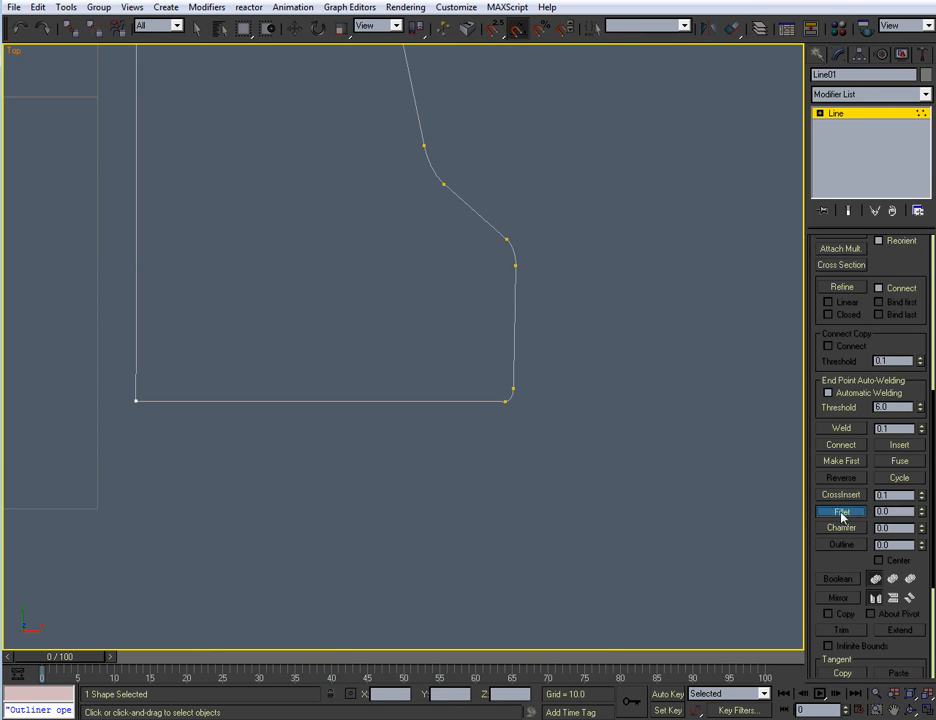
key(w)
scroll(601, 479, down, 5)
click(840, 115)
Rename the trim profile D_Trim_01 and deselect it
scroll(595, 375, down, 3)
double_click(850, 77)
text(D_Trim)
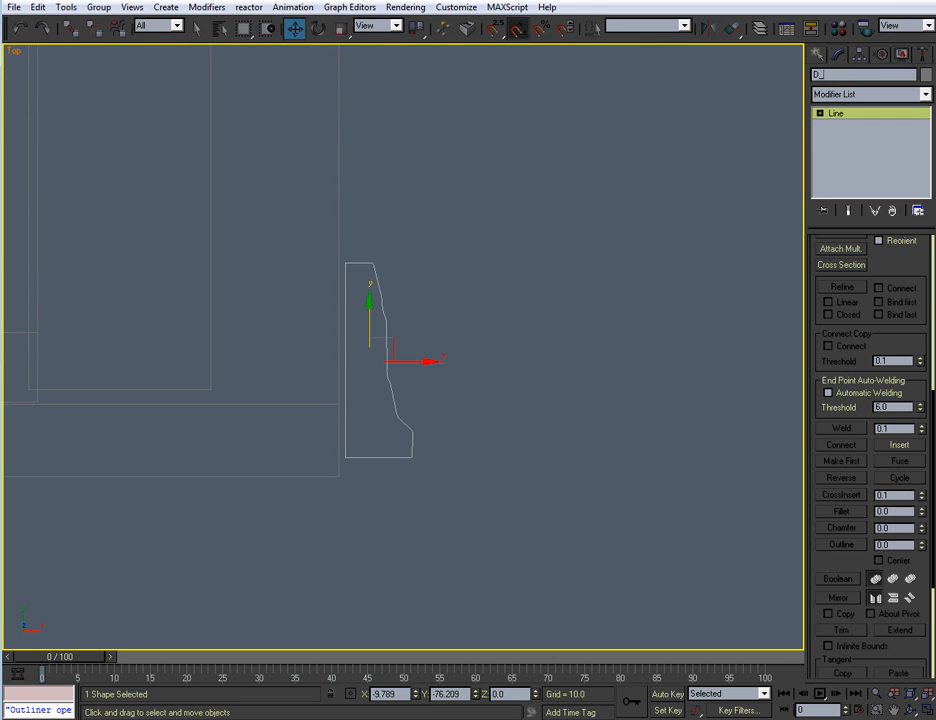
text(_01)
click(524, 453)
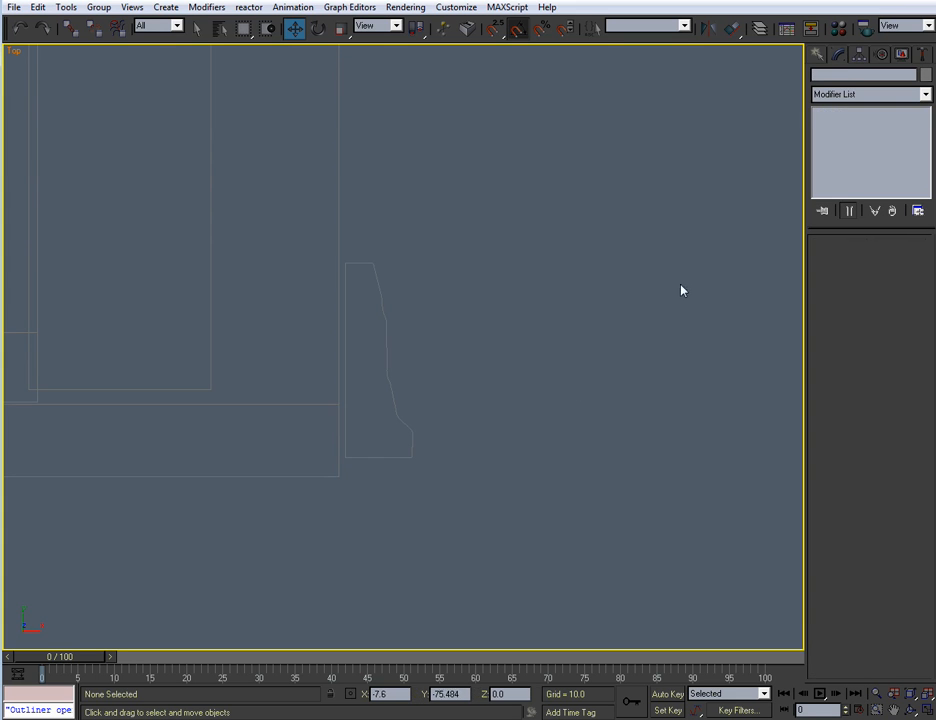
Move the D_Trim_01 profile in a maximized Perspective view to beside the base of the door case
key(alt+w)
click(506, 426)
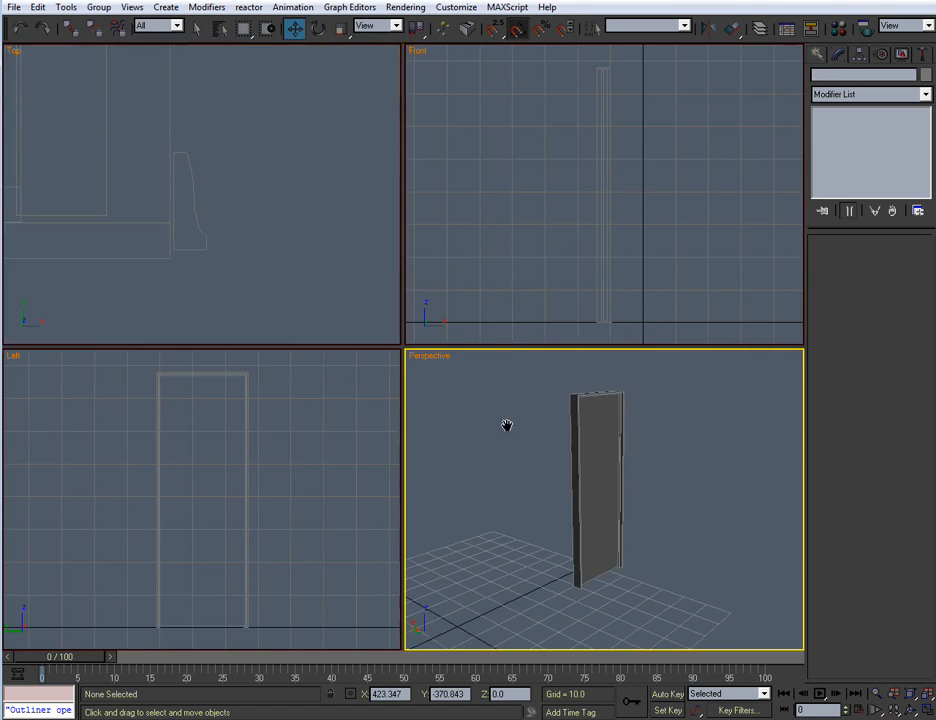
key(alt+w)
key(alt+w)
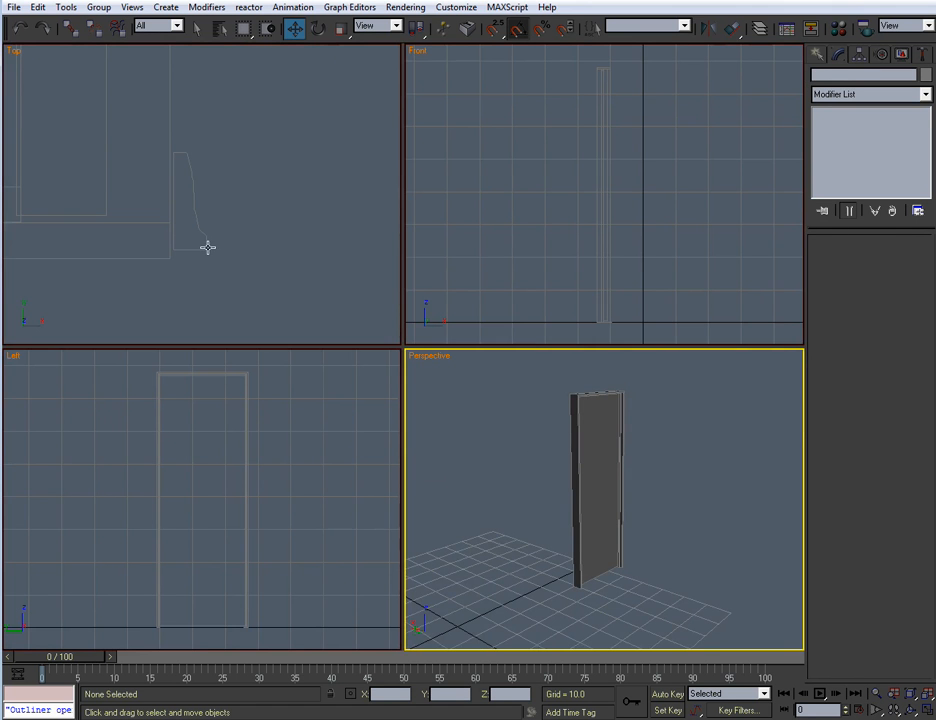
click(207, 247)
right_click(554, 486)
key(alt+w)
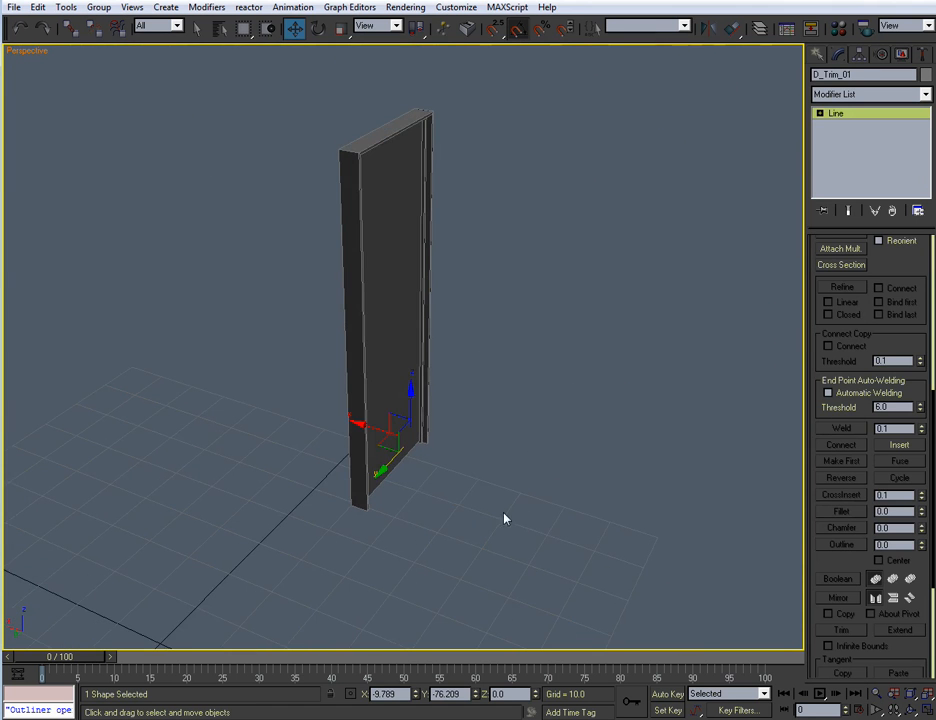
scroll(392, 484, up, 2)
drag(369, 462, 353, 636)
scroll(489, 347, up, 4)
scroll(501, 424, up, 2)
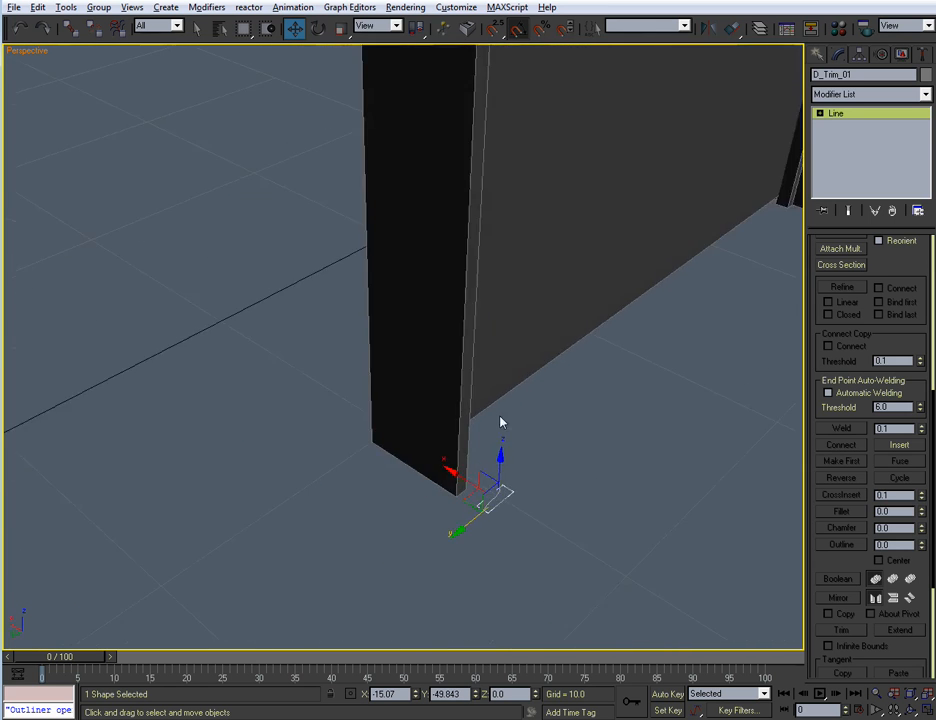
Shift the trim profile along Y until it sits just in front of the case's bottom corner, and deselect it
scroll(335, 339, up, 2)
middle_drag(522, 438, 433, 288)
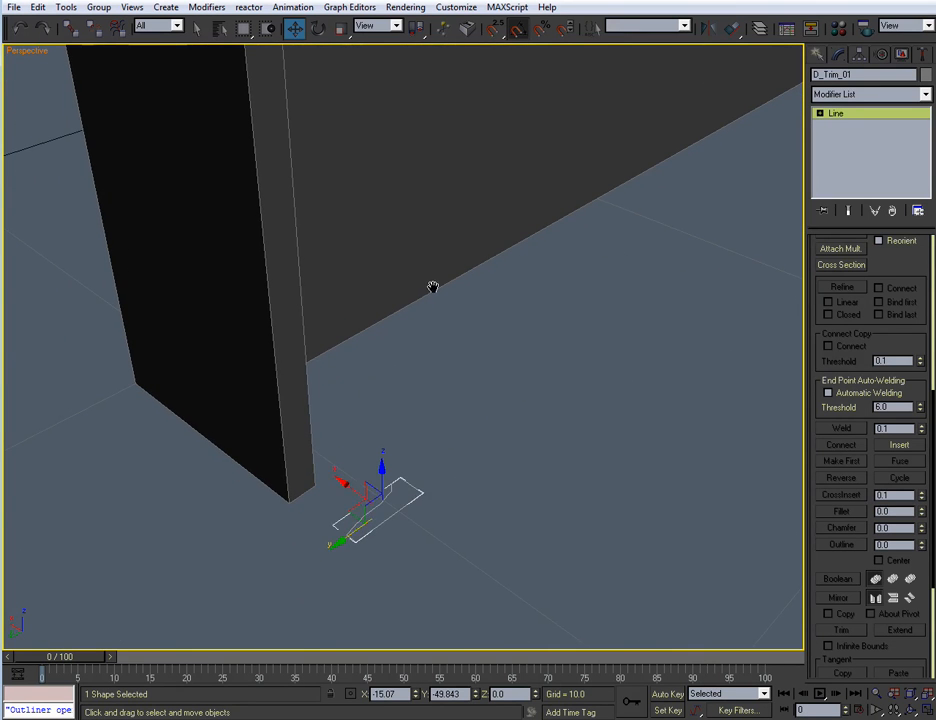
drag(348, 488, 282, 560)
scroll(393, 545, down, 5)
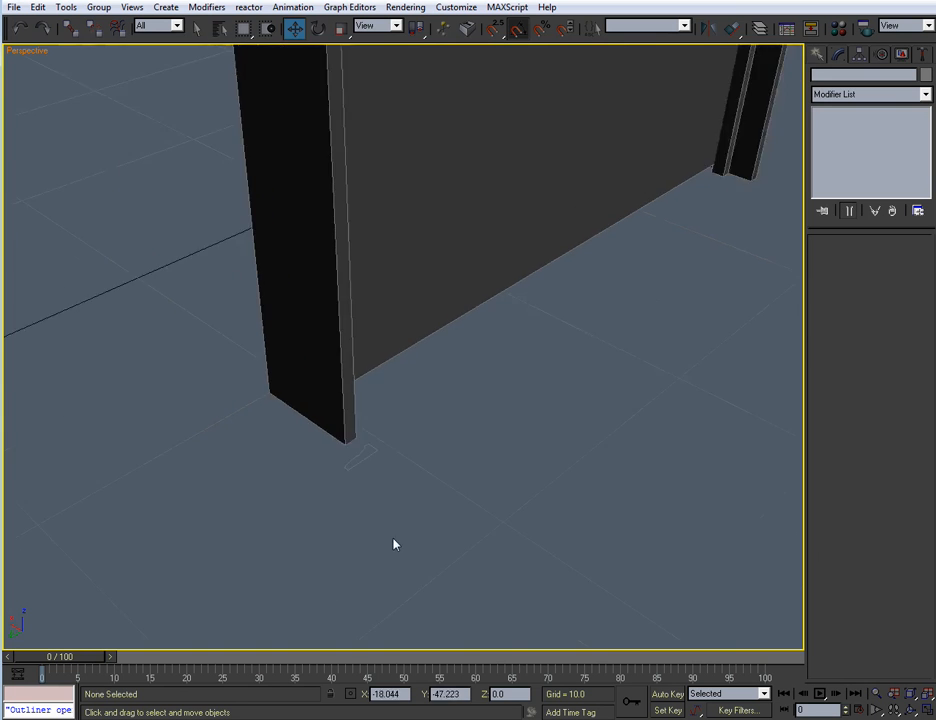
Select three front inner edges of the door case D_Case_01: both vertical sides and the top
middle_drag(487, 309, 535, 413)
click(510, 398)
click(851, 261)
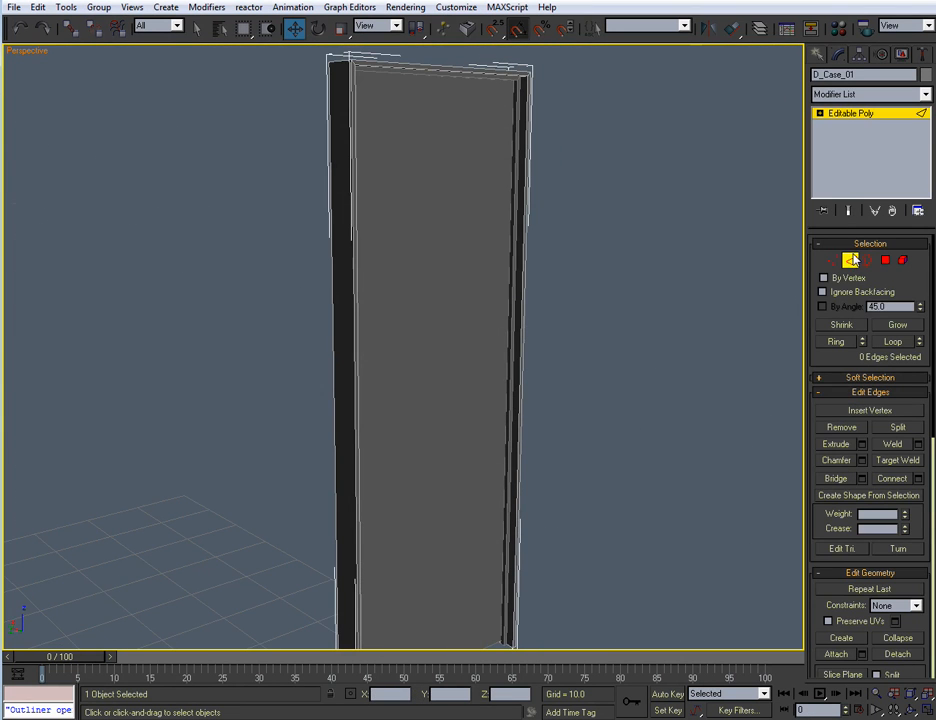
middle_drag(468, 361, 436, 334)
scroll(407, 372, up, 3)
middle_drag(407, 372, 462, 223)
scroll(455, 328, up, 2)
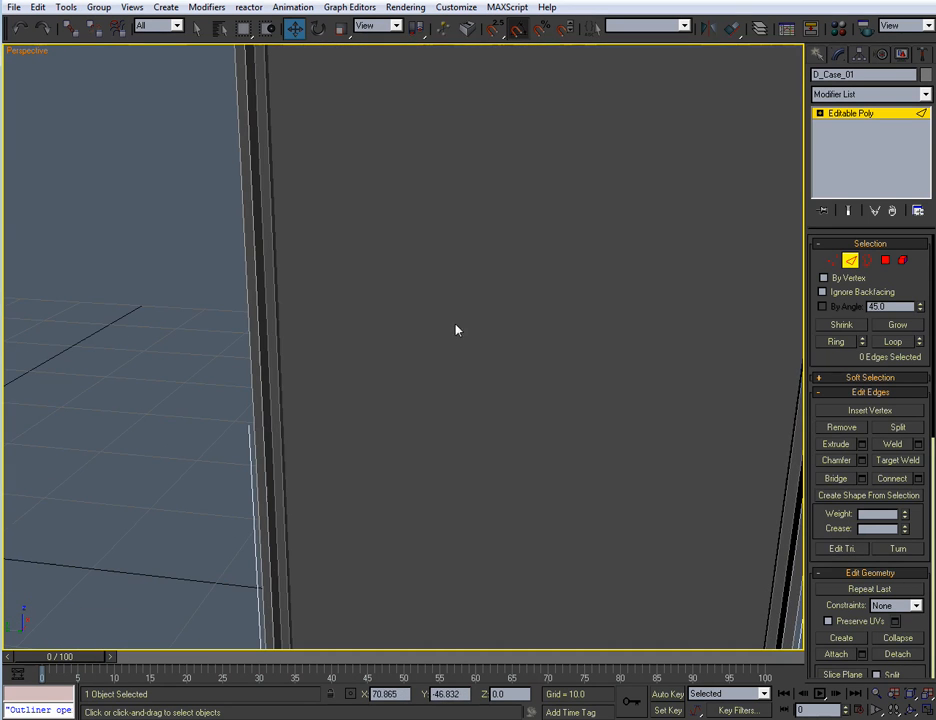
click(261, 378)
middle_drag(303, 320, 345, 480)
middle_drag(388, 248, 377, 411)
middle_drag(345, 226, 380, 407)
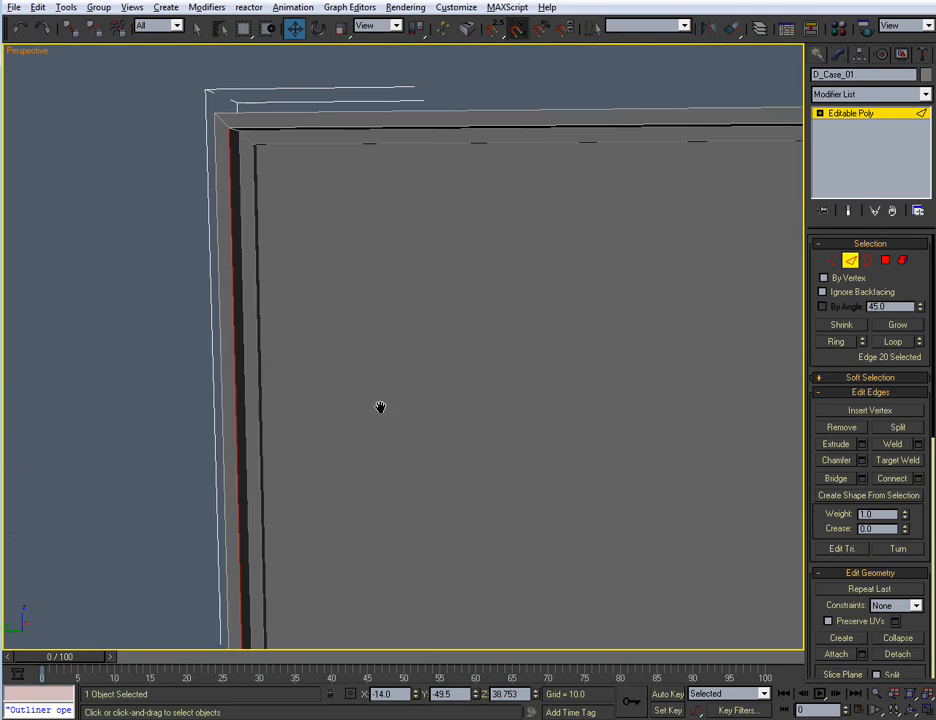
ctrl+click(311, 126)
middle_drag(616, 351, 169, 389)
ctrl+click(598, 268)
Create a linear shape named Shape01 from the selected case edges and leave edge editing
scroll(543, 334, down, 4)
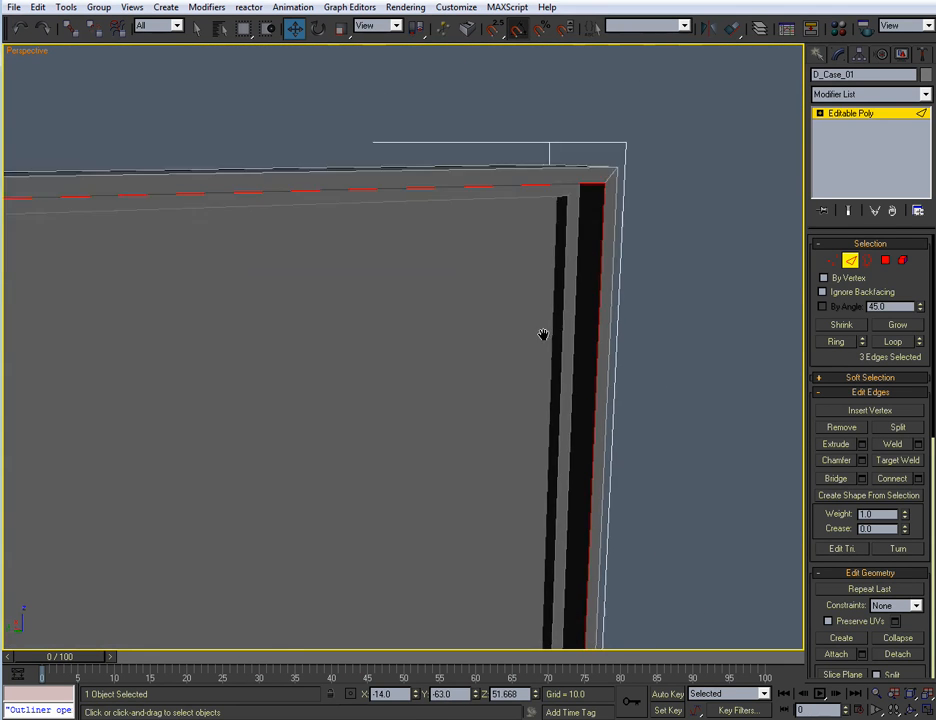
middle_drag(539, 267, 497, 240)
click(873, 503)
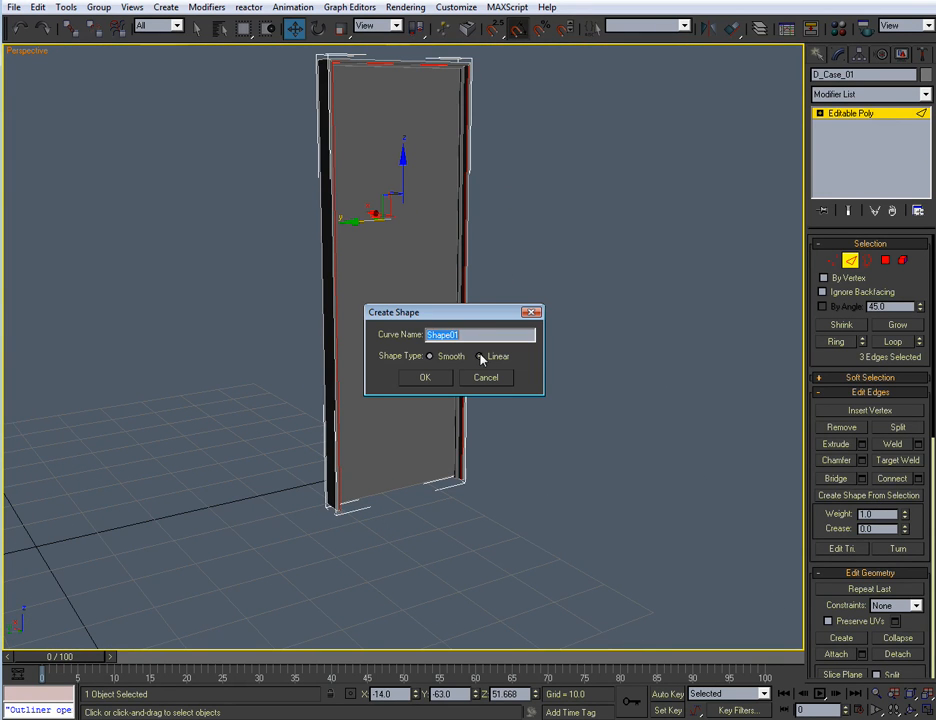
drag(464, 336, 417, 329)
click(437, 377)
alt+middle_drag(437, 418, 463, 420)
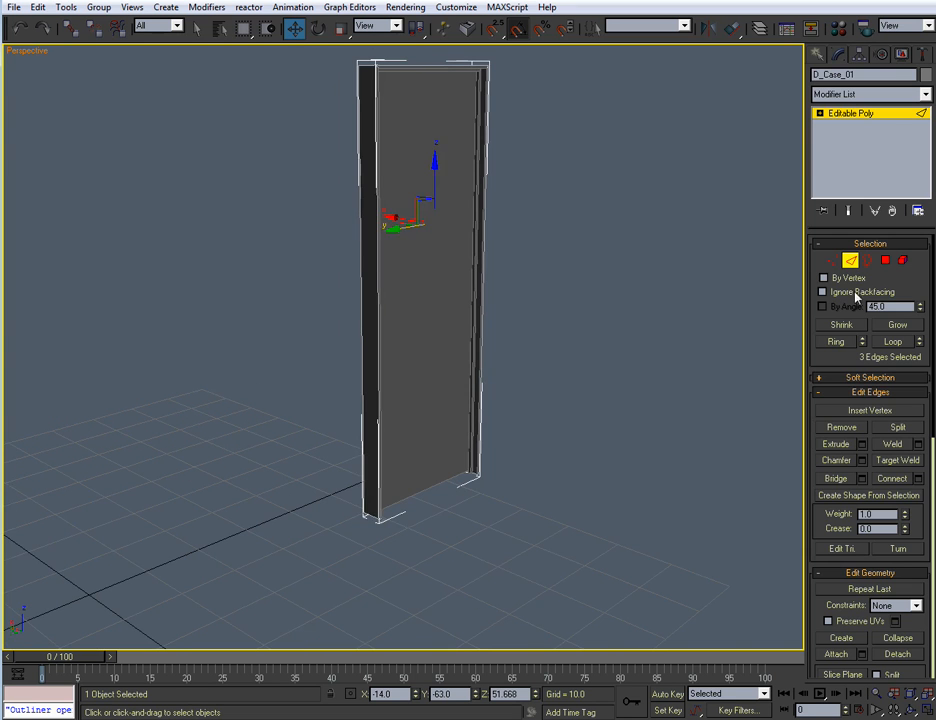
click(852, 263)
click(623, 297)
Build a Loft compound object with Shape01 as the path and the D_Trim_01 profile as its shape
alt+middle_drag(580, 298, 510, 314)
click(472, 259)
scroll(504, 263, up, 3)
click(820, 57)
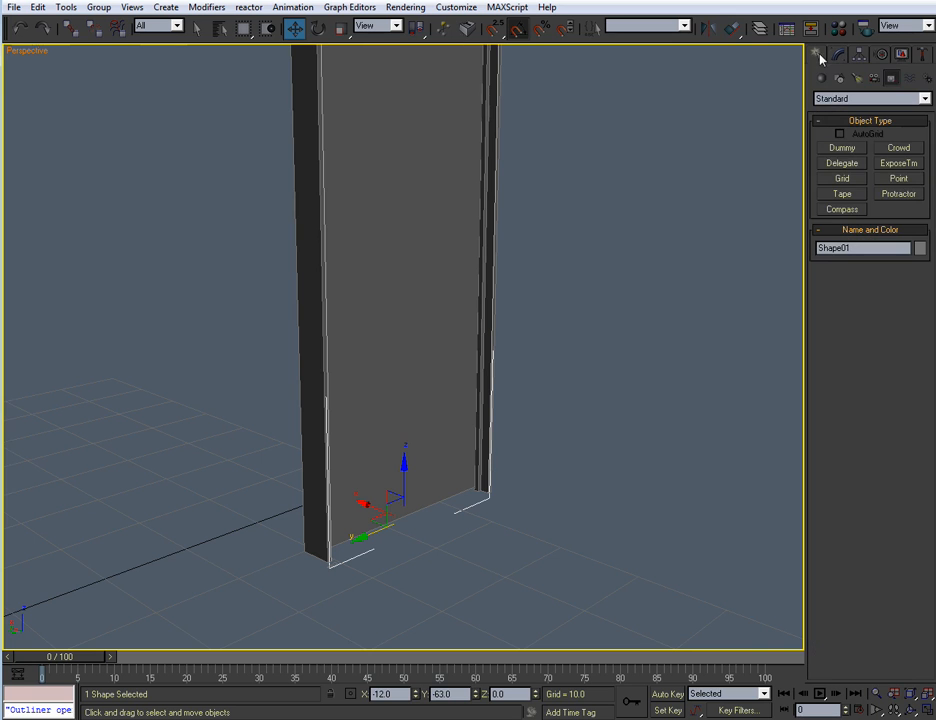
click(821, 78)
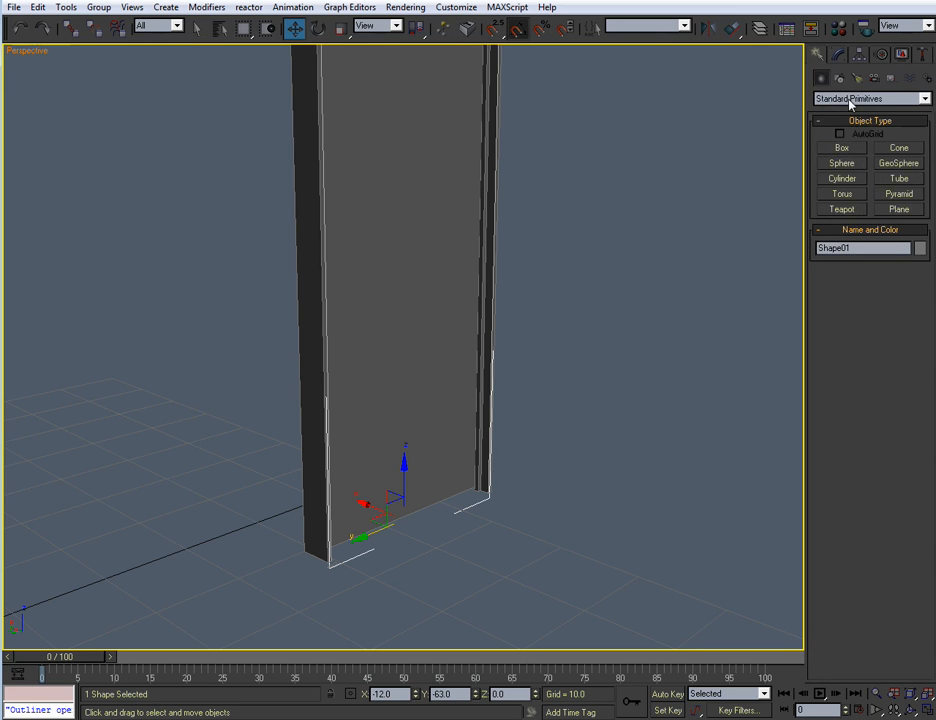
click(850, 99)
scroll(850, 103, down, 2)
scroll(850, 103, up, 2)
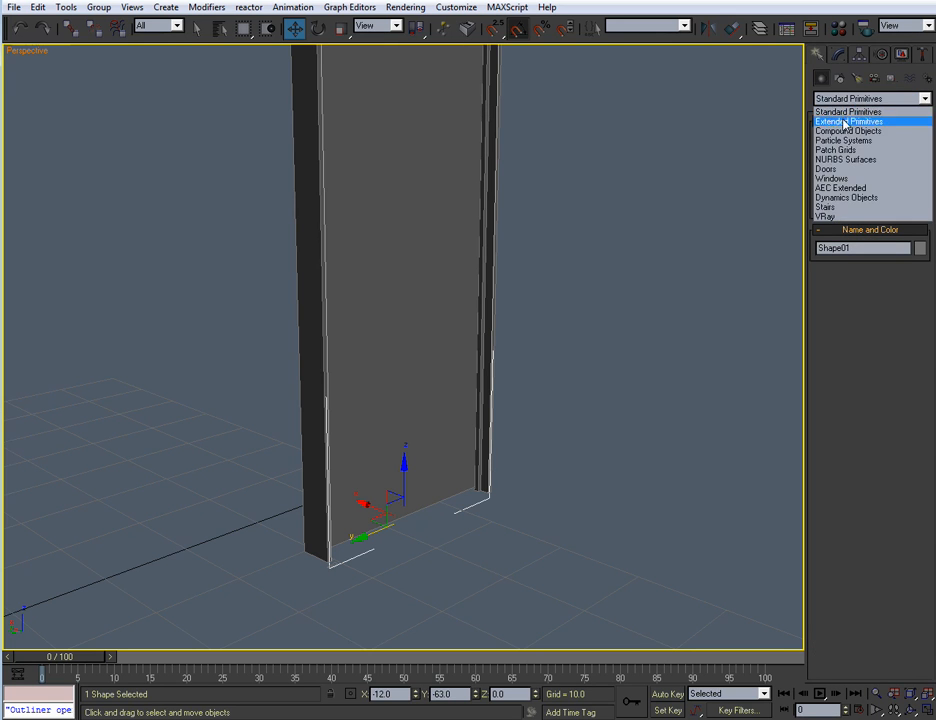
click(838, 128)
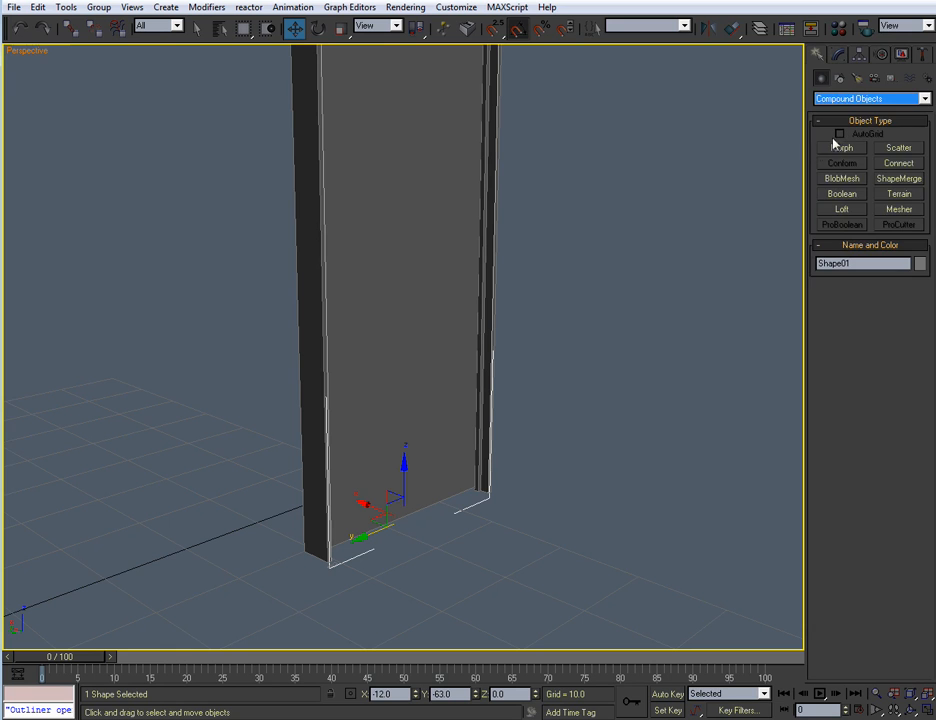
click(842, 209)
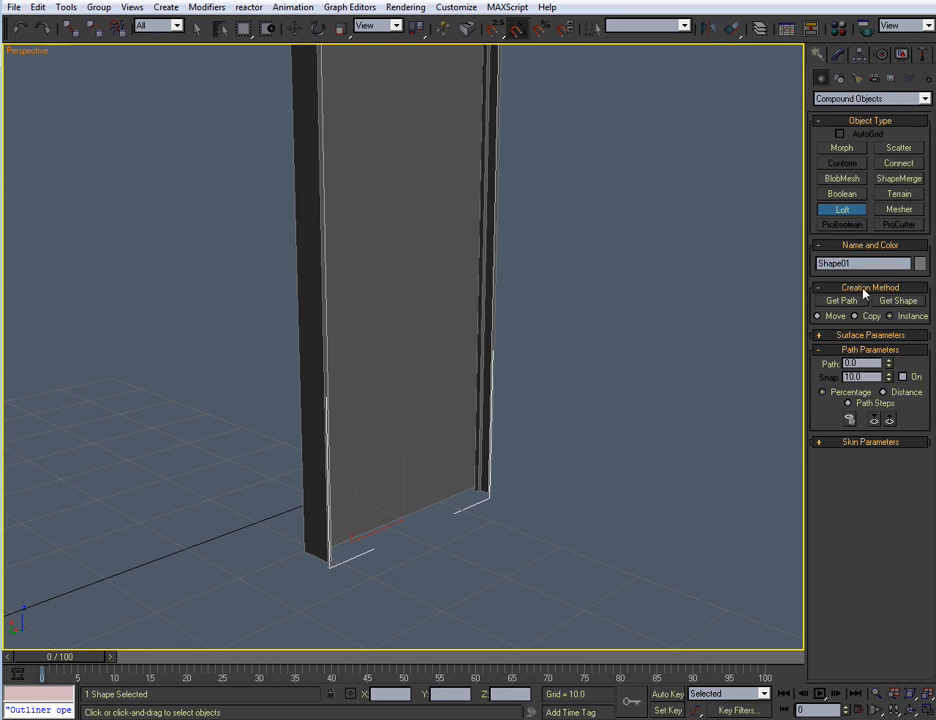
click(893, 302)
alt+middle_drag(537, 391, 551, 94)
scroll(536, 306, up, 3)
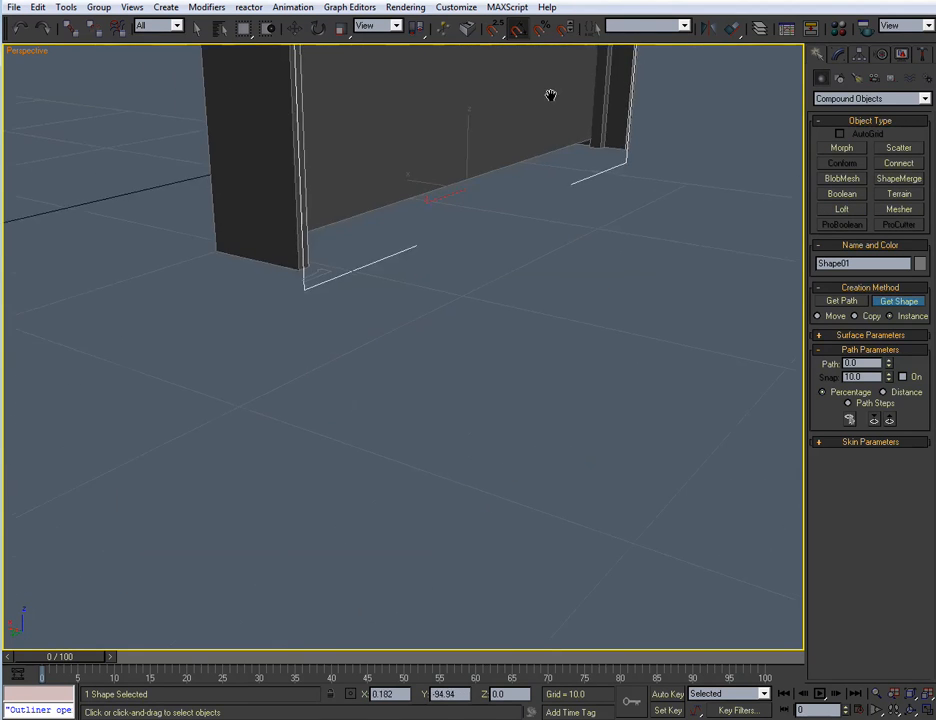
scroll(434, 343, up, 3)
alt+middle_drag(434, 343, 422, 345)
click(362, 422)
Examine the lofted trim around the doorway as a whole and up close at its base
alt+middle_drag(360, 414, 500, 560)
middle_drag(466, 274, 543, 387)
scroll(543, 387, up, 3)
scroll(452, 378, down, 3)
middle_drag(445, 378, 503, 393)
scroll(470, 382, up, 3)
scroll(537, 389, down, 5)
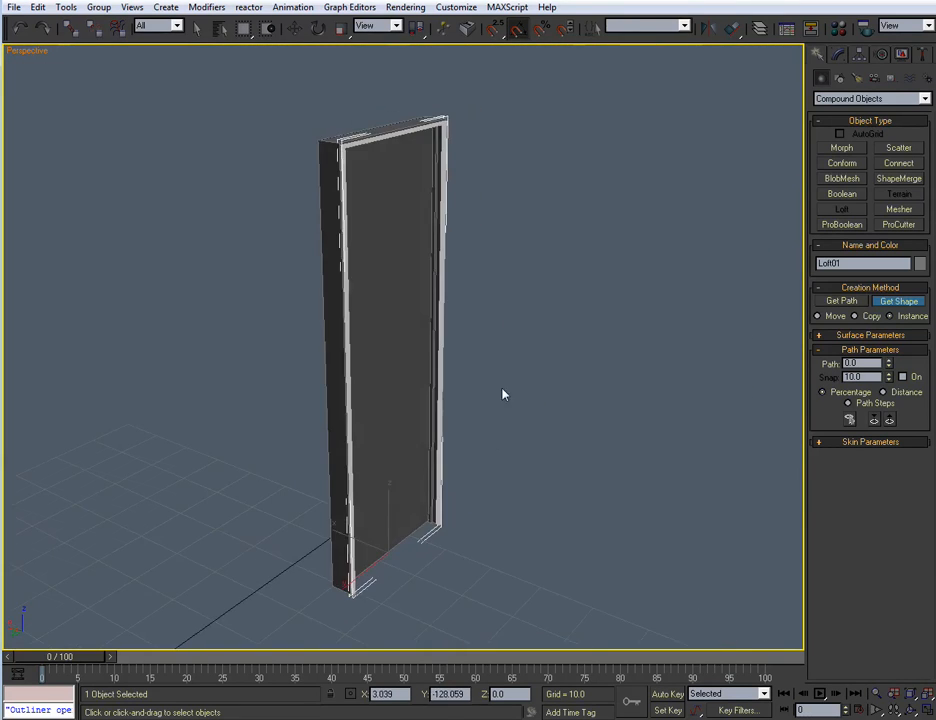
scroll(503, 393, up, 5)
middle_drag(474, 293, 483, 307)
scroll(478, 338, up, 4)
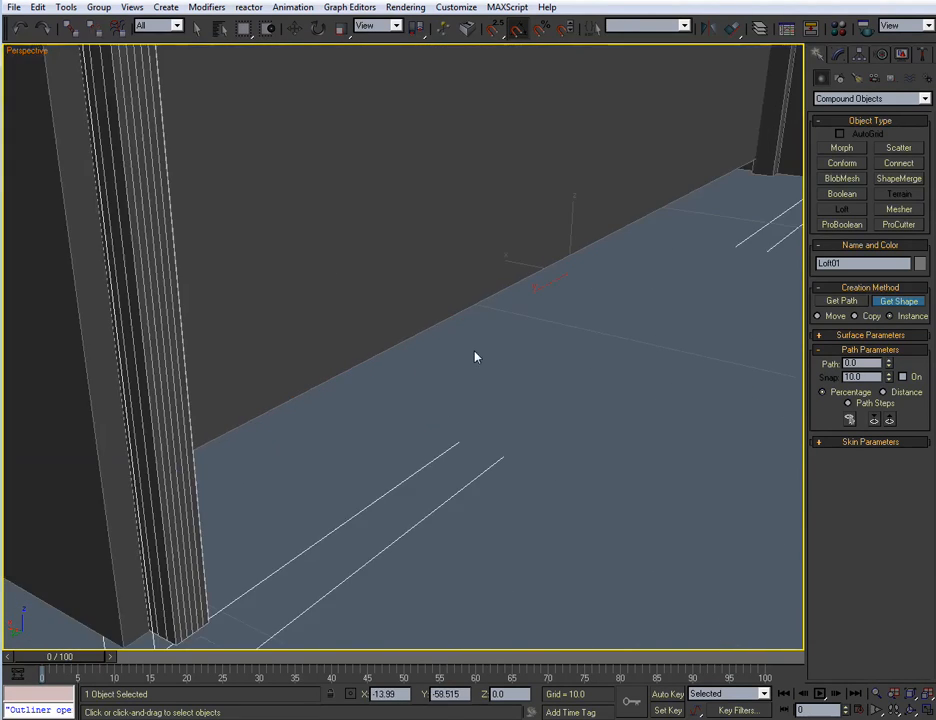
middle_drag(474, 355, 498, 322)
Enter the loft's Shape level and select the trim profile at the base of the door case
click(841, 54)
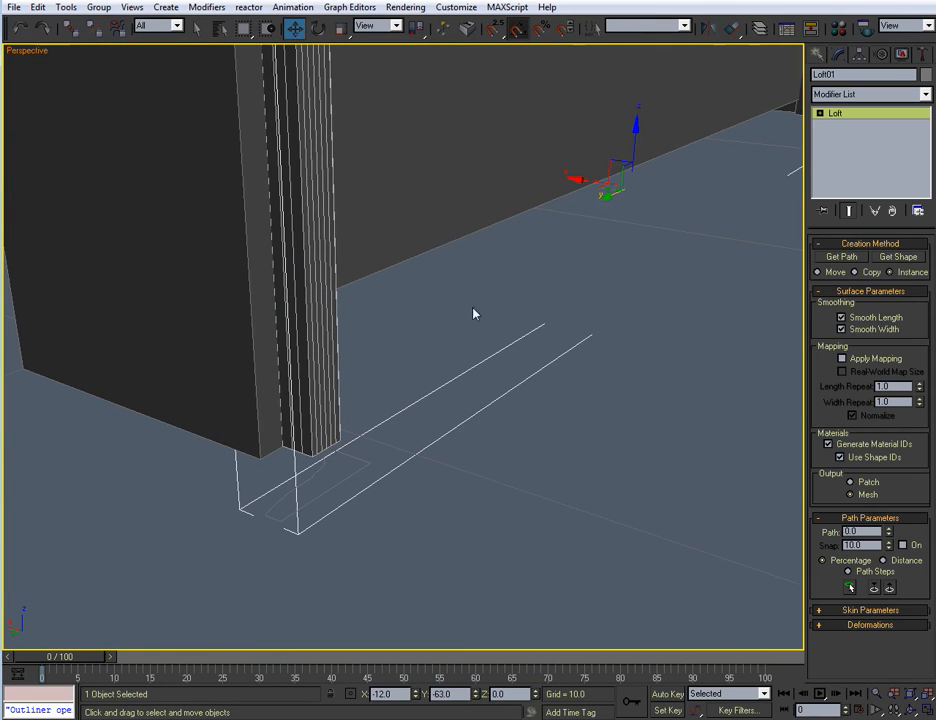
middle_drag(442, 293, 414, 335)
click(819, 114)
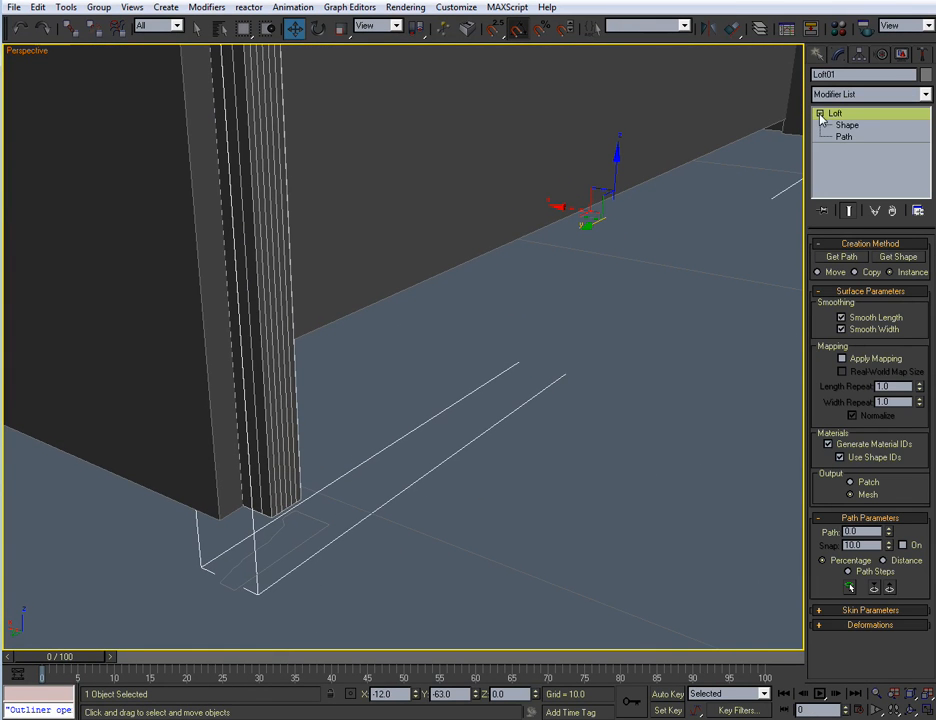
click(854, 125)
middle_drag(356, 467, 399, 436)
drag(405, 374, 439, 340)
click(281, 466)
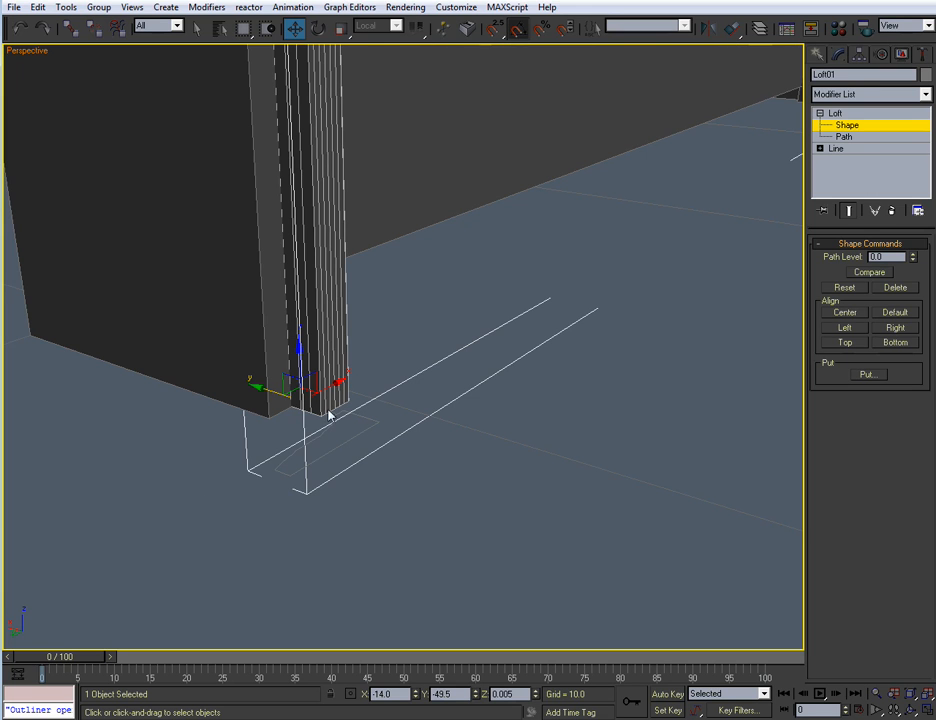
Rotate the selected loft profile -90 degrees about its local Z axis using angle snap
key(e)
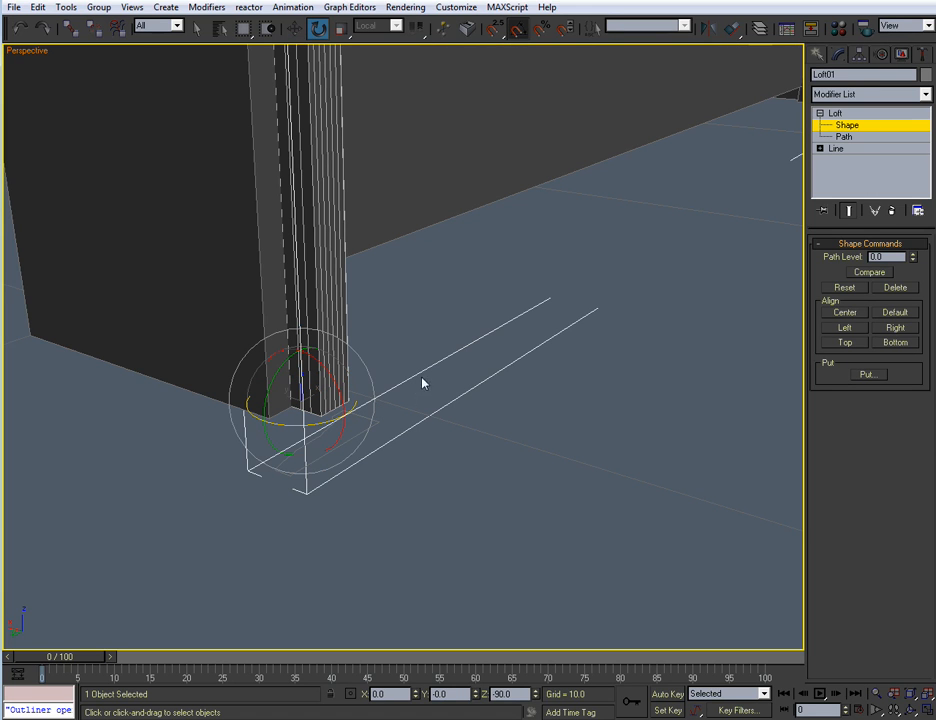
click(518, 30)
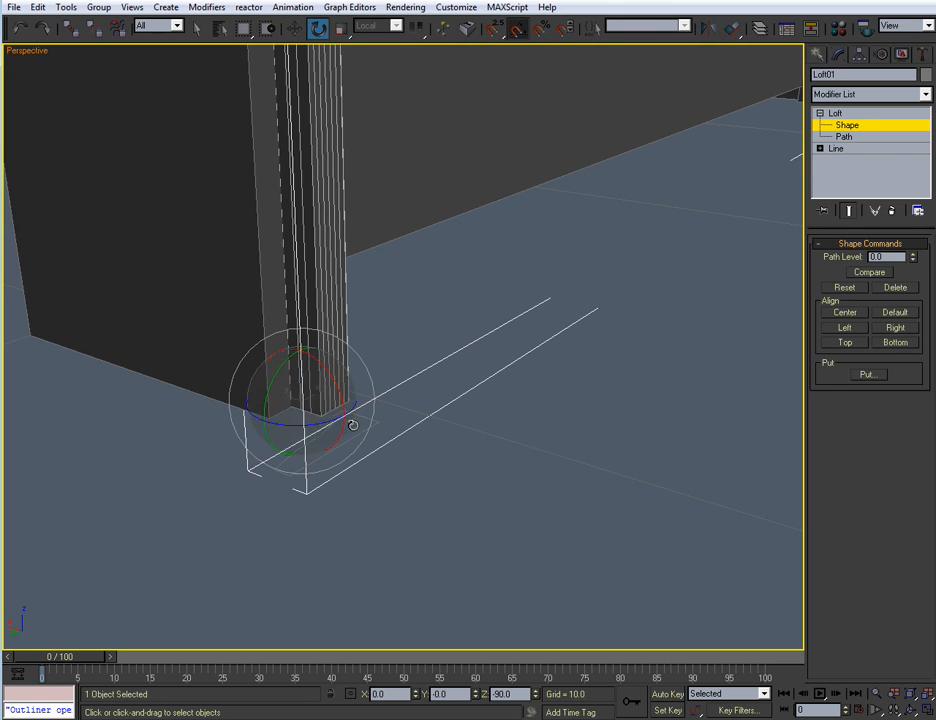
drag(324, 420, 257, 439)
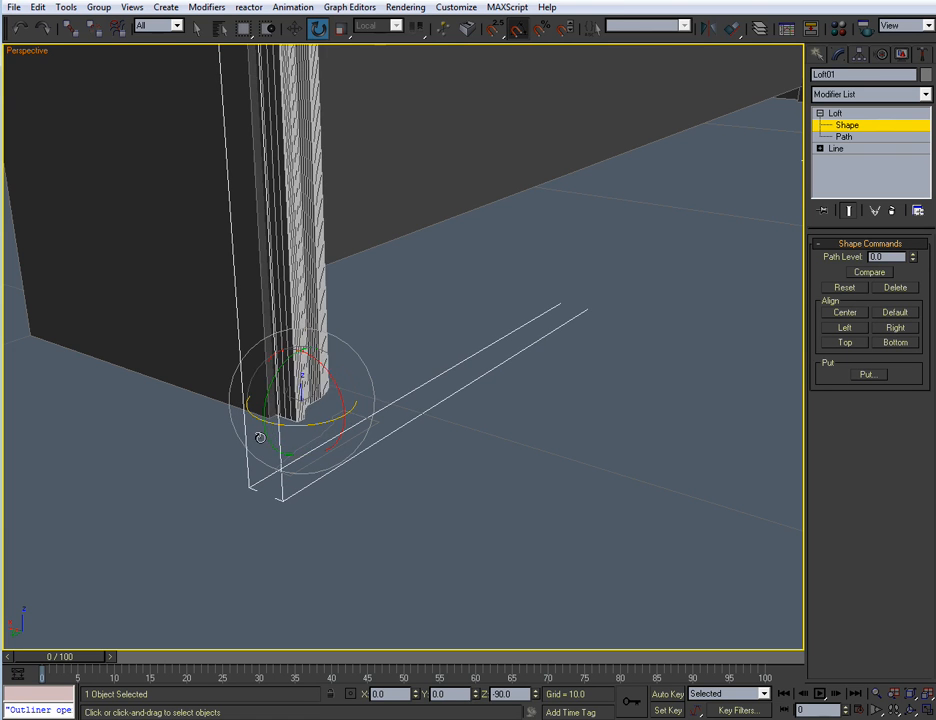
Examine the rotated trim around the whole doorway and up close at an upper corner
mouse_move(440, 437)
alt+middle_down()
mouse_move(420, 439)
mouse_move(433, 441)
alt+middle_up()
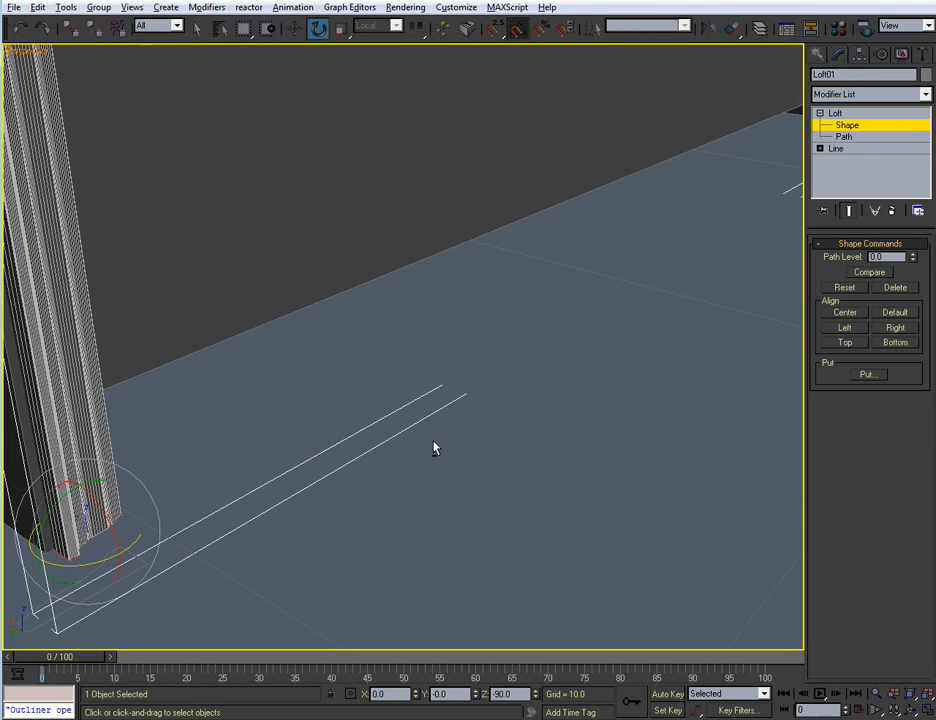
key(z)
alt+middle_drag(443, 388, 348, 415)
scroll(347, 405, up, 6)
scroll(341, 334, down, 3)
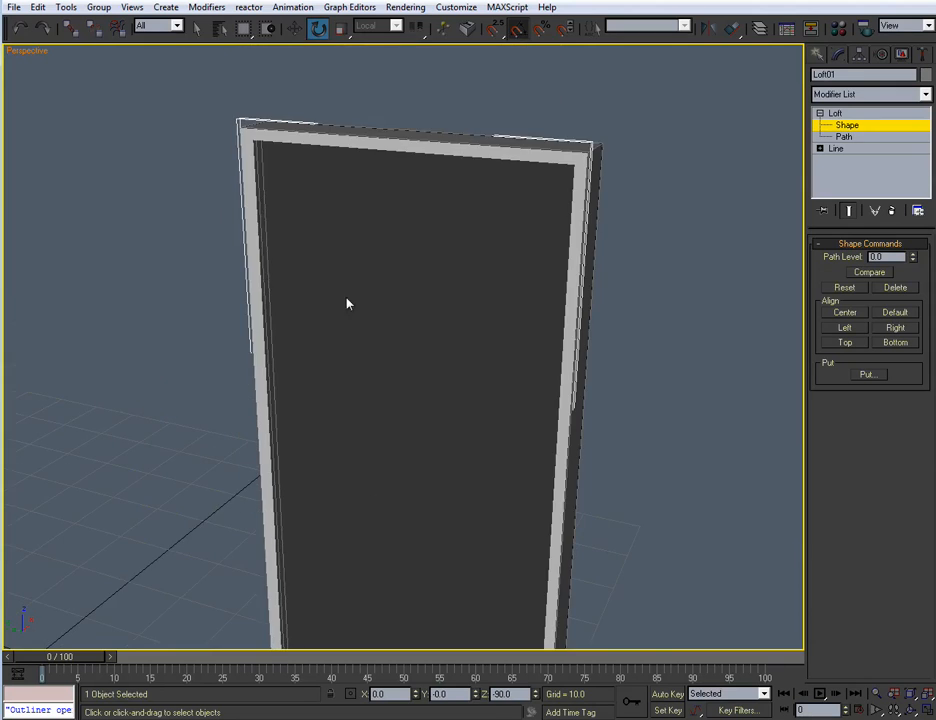
scroll(347, 303, up, 4)
scroll(391, 478, up, 3)
alt+middle_drag(355, 472, 386, 440)
middle_drag(222, 292, 412, 211)
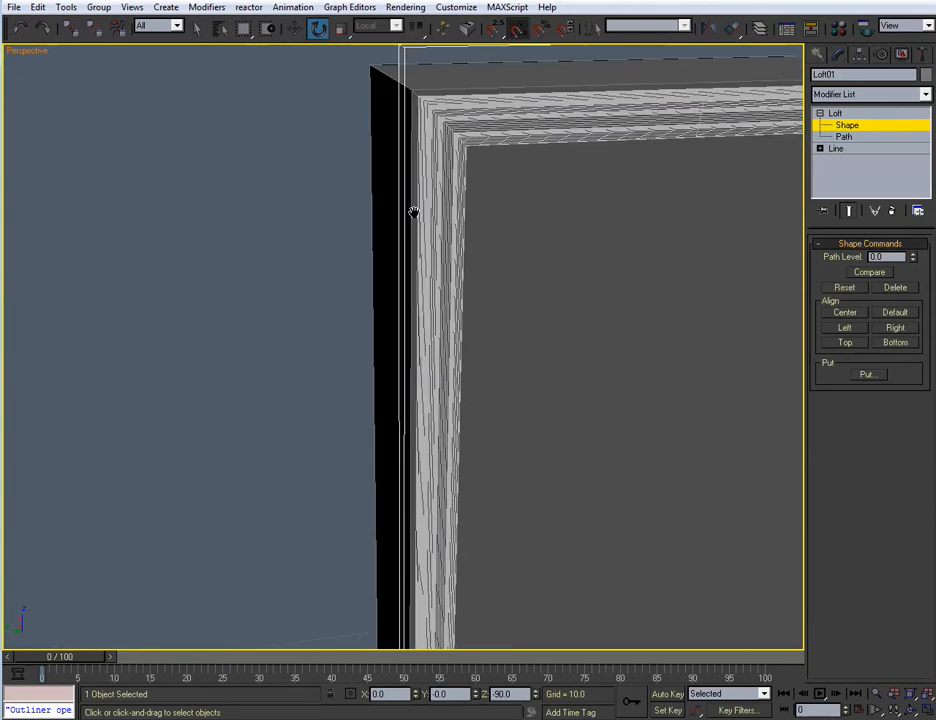
scroll(415, 250, down, 5)
scroll(415, 251, down, 3)
In the Left view, move the loft profile about -0.449 along its local X axis, away from the door opening
key(alt+w)
scroll(246, 418, up, 1)
key(alt+w)
middle_drag(246, 418, 625, 155)
scroll(278, 343, up, 2)
scroll(276, 382, up, 3)
scroll(401, 278, up, 2)
key(w)
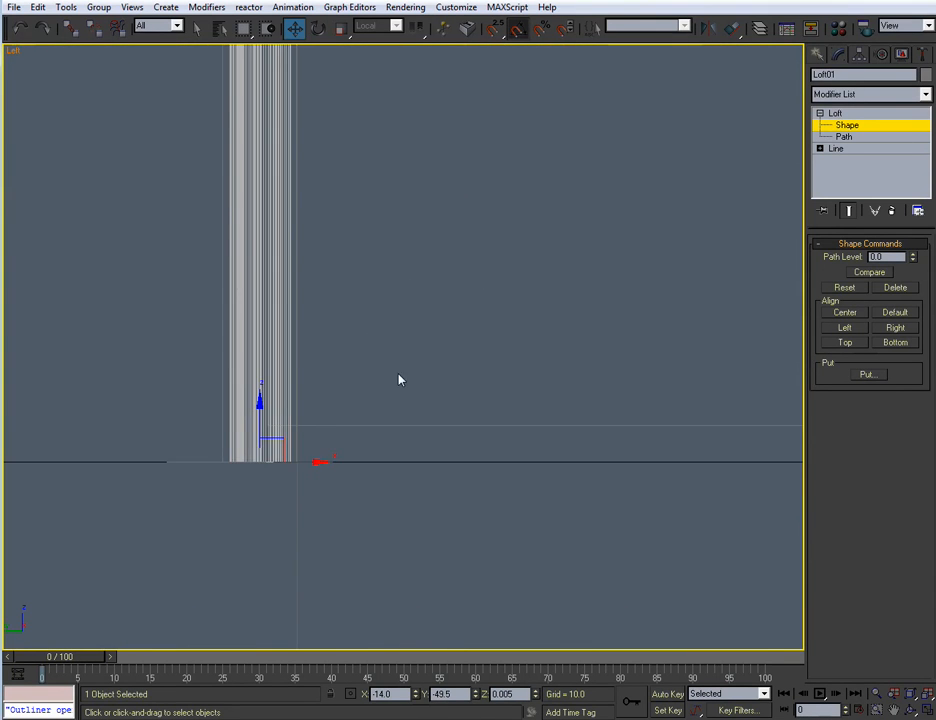
scroll(370, 386, down, 2)
middle_drag(370, 386, 450, 246)
scroll(451, 255, up, 2)
middle_drag(407, 291, 418, 338)
scroll(322, 366, up, 2)
drag(272, 436, 205, 445)
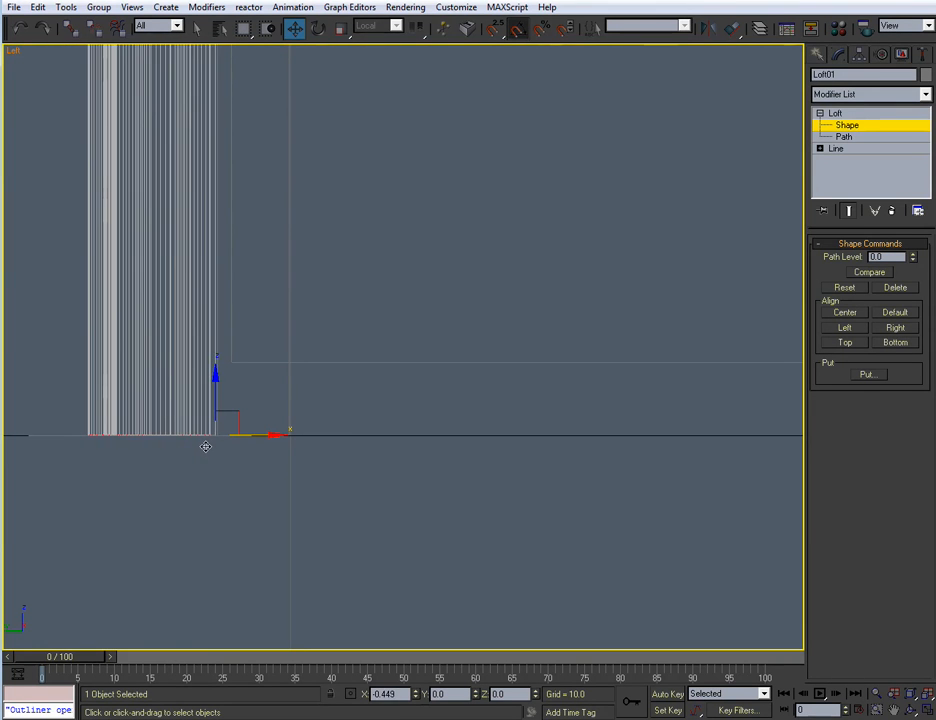
Examine the shifted trim in the perspective view, especially at the foot of the door case
middle_drag(448, 332, 378, 447)
scroll(378, 447, down, 3)
scroll(378, 447, down, 5)
mouse_move(486, 265)
middle_down()
mouse_move(445, 437)
mouse_move(476, 253)
middle_up()
scroll(480, 311, down, 3)
key(alt+w)
middle_click(480, 436)
key(alt+w)
scroll(476, 253, up, 4)
scroll(476, 253, up, 2)
middle_drag(386, 488, 458, 405)
scroll(472, 473, up, 3)
alt+middle_drag(472, 477, 422, 395)
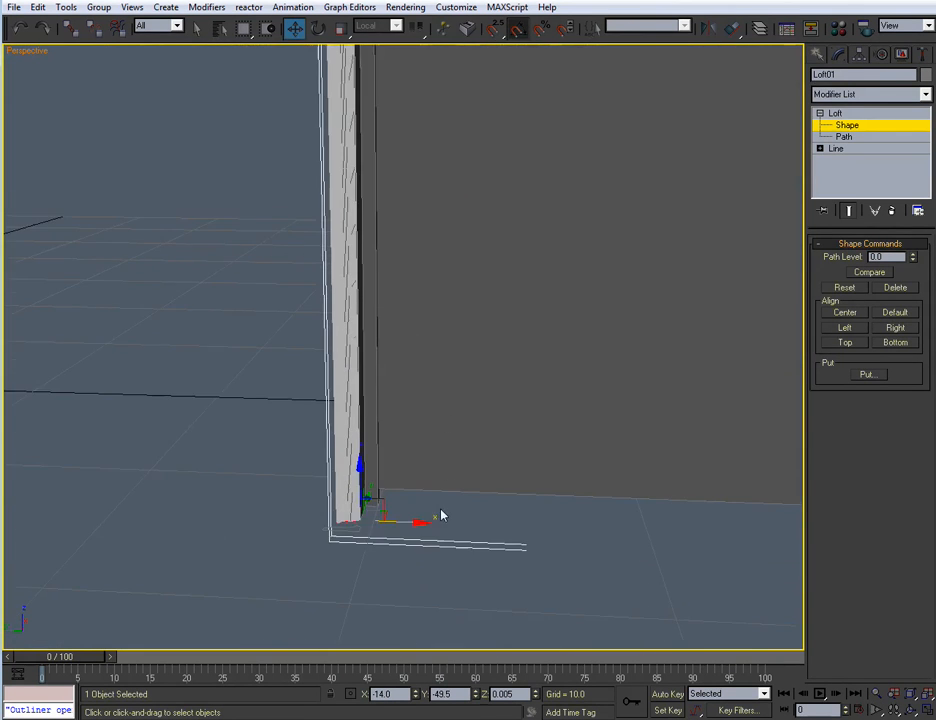
middle_drag(440, 508, 427, 363)
key(z)
middle_drag(424, 513, 516, 288)
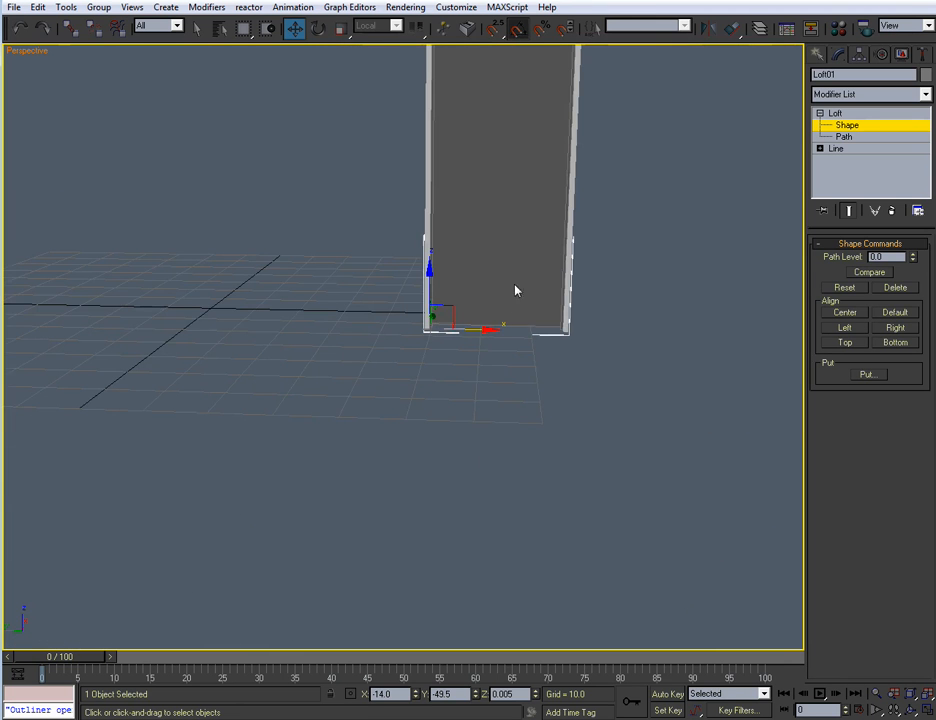
scroll(507, 393, up, 5)
scroll(507, 393, down, 1)
middle_drag(507, 393, 365, 493)
scroll(365, 493, up, 1)
scroll(336, 376, up, 2)
middle_drag(328, 373, 414, 353)
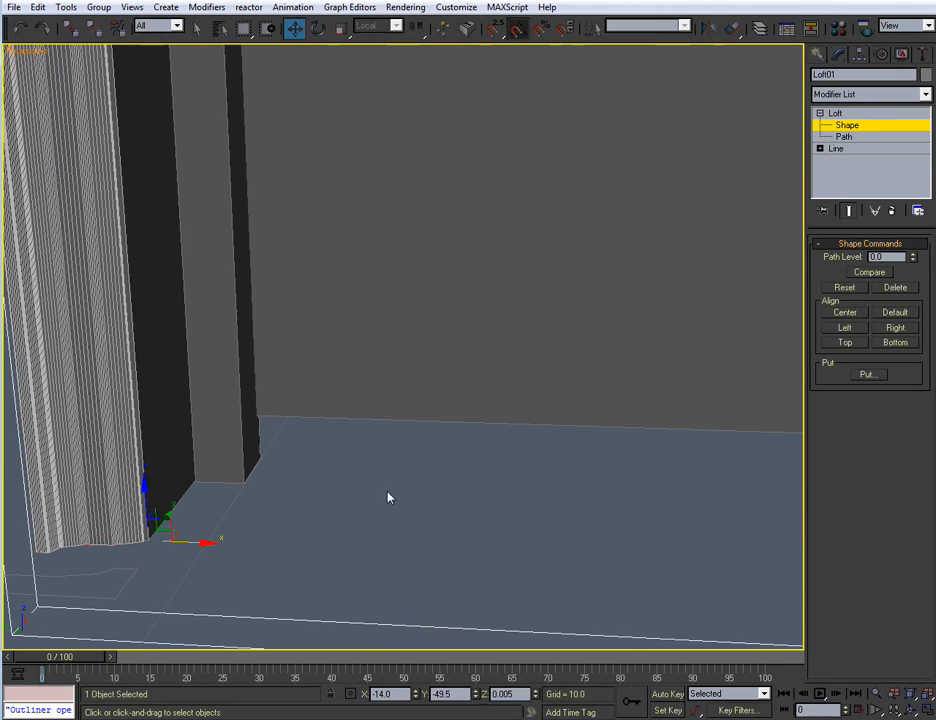
Deselect the loft profile and inspect the molded surface at the trim's base from the front and side
click(287, 512)
middle_drag(147, 514, 335, 487)
scroll(464, 476, up, 3)
scroll(468, 495, down, 2)
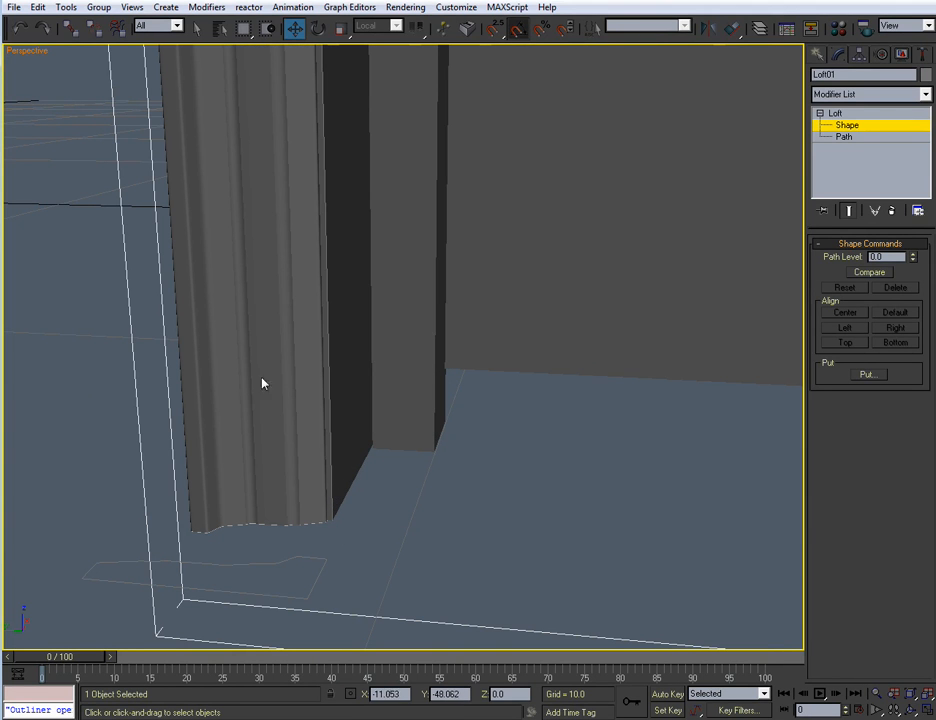
mouse_move(290, 398)
middle_down()
mouse_move(359, 399)
mouse_move(352, 417)
mouse_move(420, 410)
middle_up()
scroll(368, 408, down, 2)
middle_drag(420, 410, 552, 380)
mouse_move(376, 418)
middle_down()
mouse_move(428, 407)
mouse_move(712, 286)
mouse_move(636, 347)
mouse_move(468, 424)
mouse_move(446, 417)
middle_up()
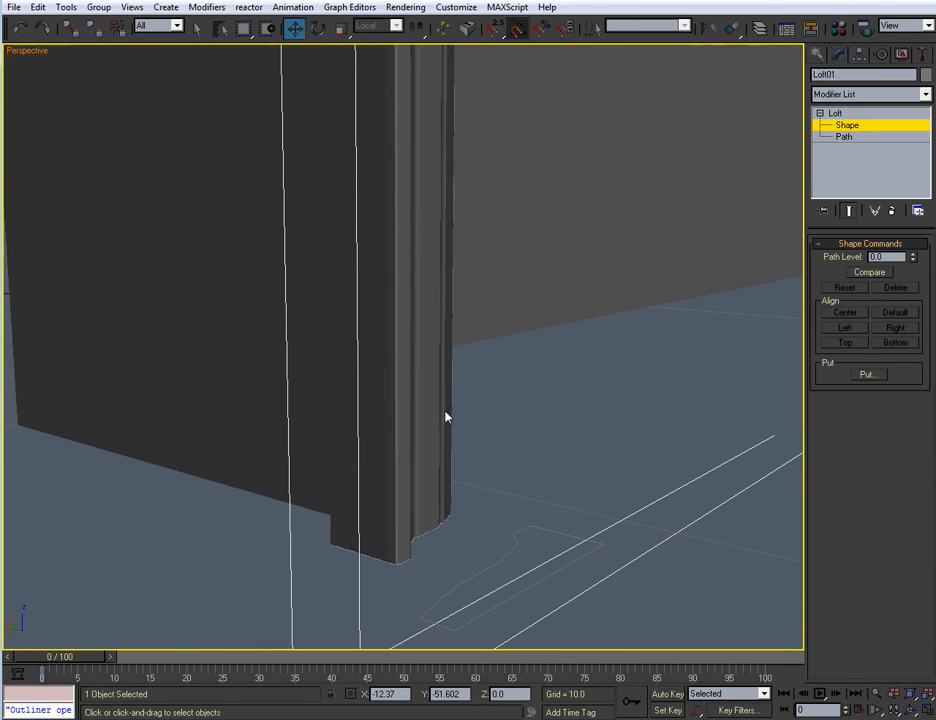
Examine the trim's shading where its vertical and top pieces meet at the upper corner
key(z)
alt+middle_drag(547, 432, 512, 330)
scroll(493, 524, up, 3)
scroll(511, 332, up, 3)
middle_drag(487, 382, 477, 432)
scroll(274, 468, up, 3)
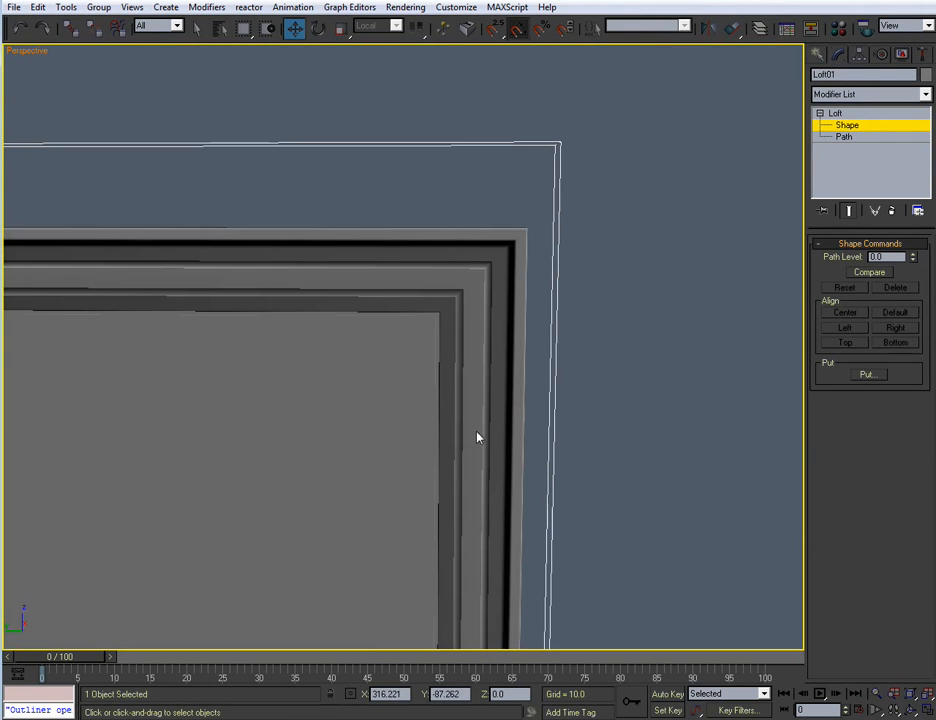
alt+middle_drag(378, 265, 401, 359)
scroll(401, 361, up, 3)
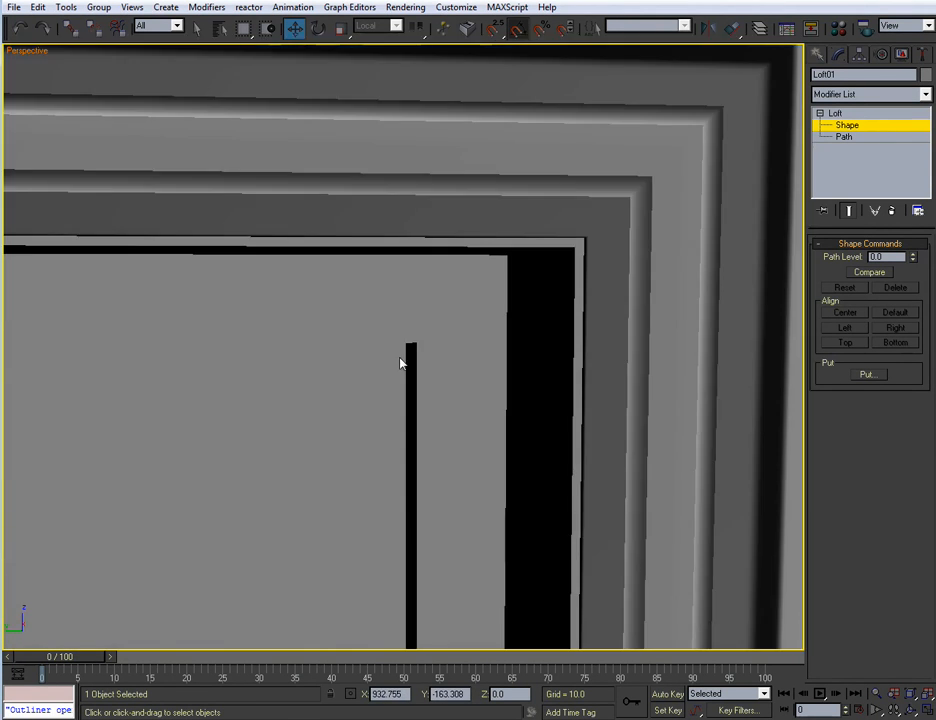
scroll(493, 348, down, 3)
Return to the loft's base level and turn off Smooth Length, keeping Smooth Width on
click(838, 114)
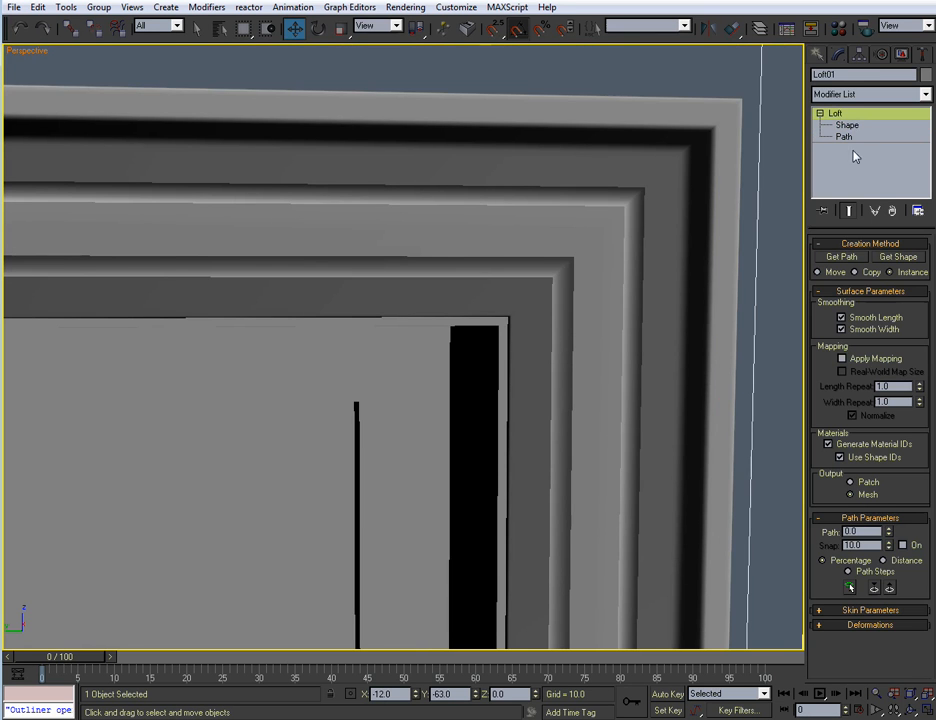
alt+middle_drag(565, 408, 548, 406)
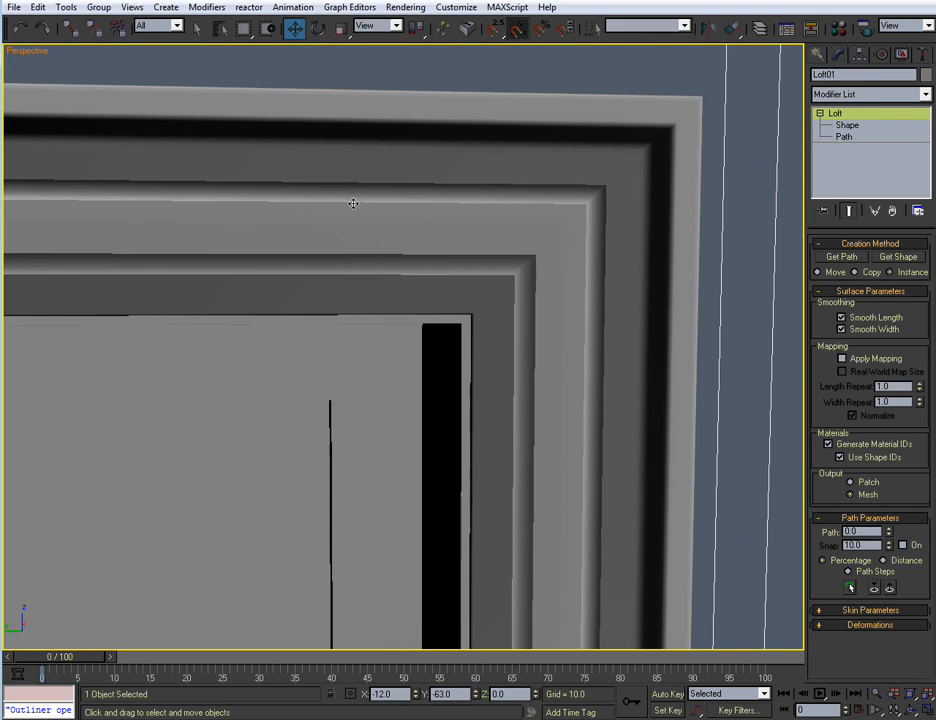
middle_drag(481, 323, 459, 309)
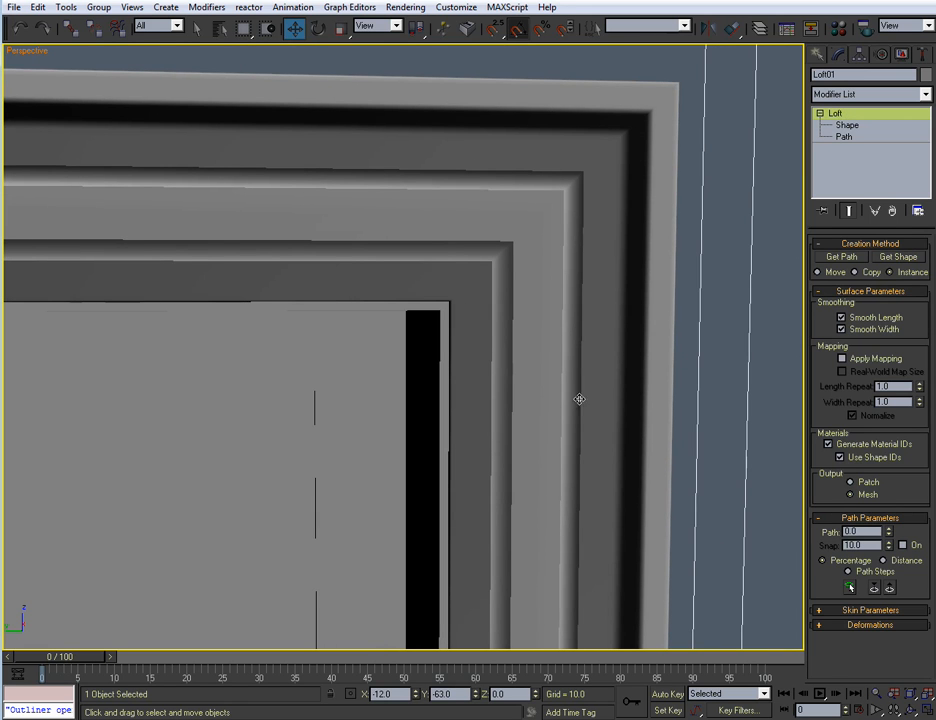
click(841, 330)
click(841, 318)
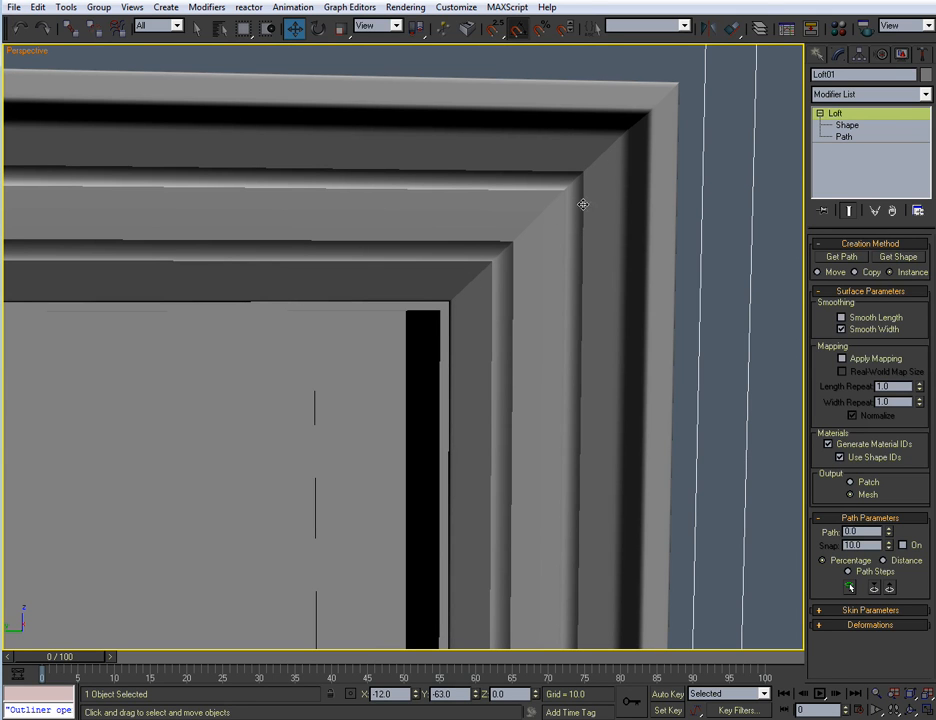
In the Top view, move the loft profile about -0.163 along its local Y axis so its back is flush with the case's front face
alt+middle_drag(432, 394, 466, 274)
scroll(439, 309, down, 4)
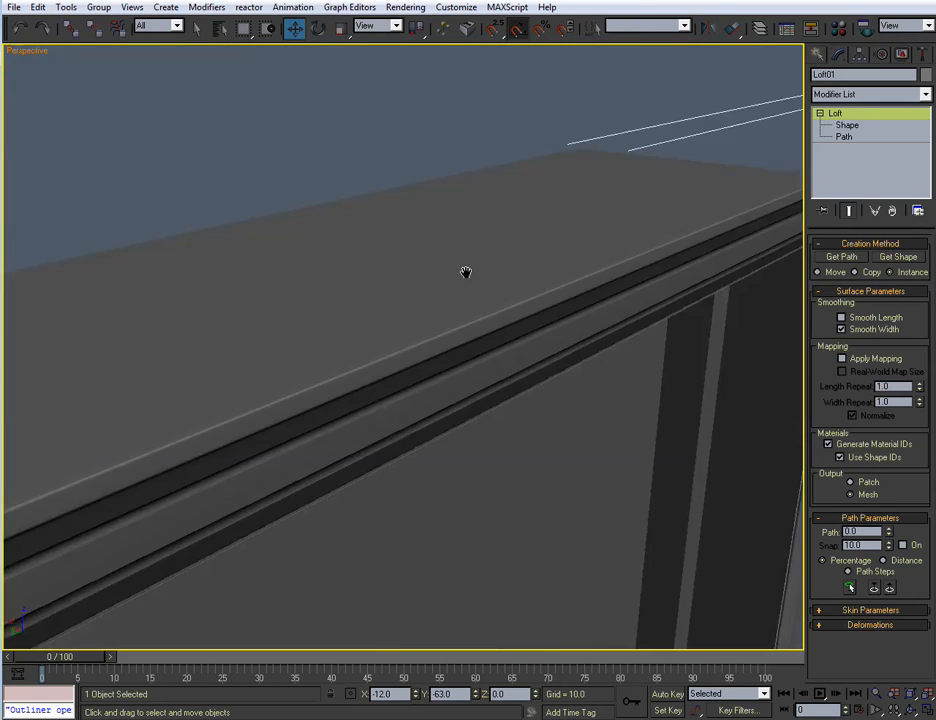
scroll(466, 276, down, 4)
key(alt+w)
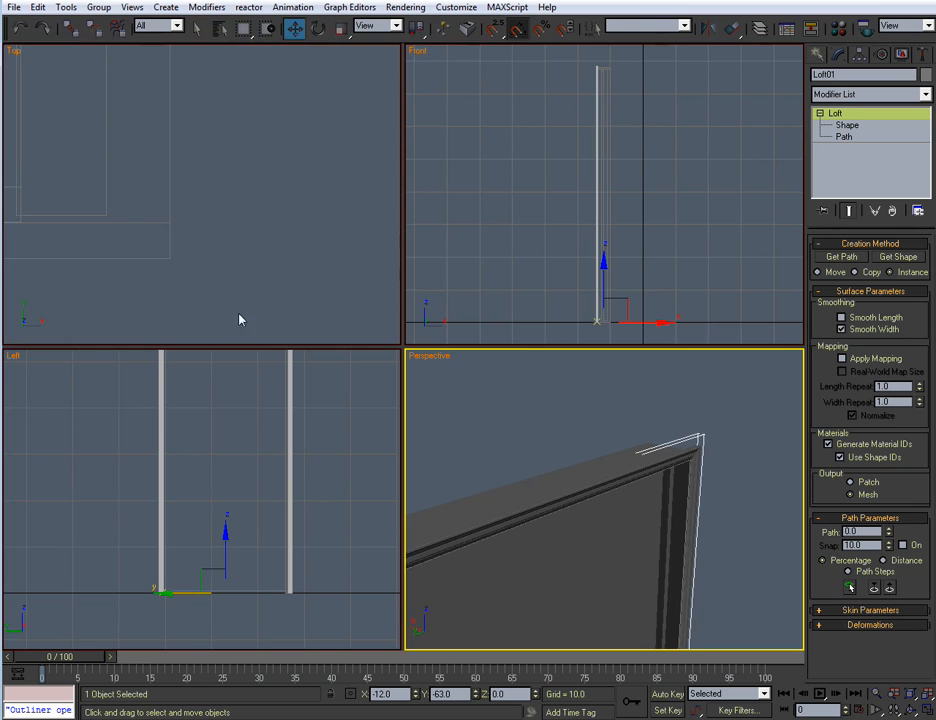
scroll(330, 272, up, 5)
key(alt+w)
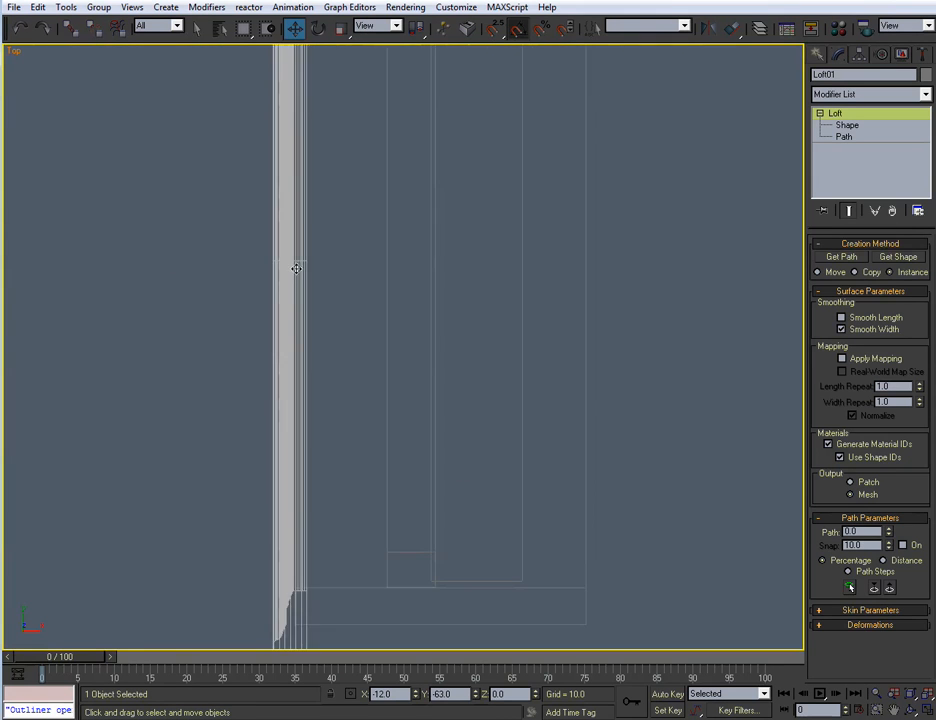
click(847, 125)
scroll(393, 485, up, 2)
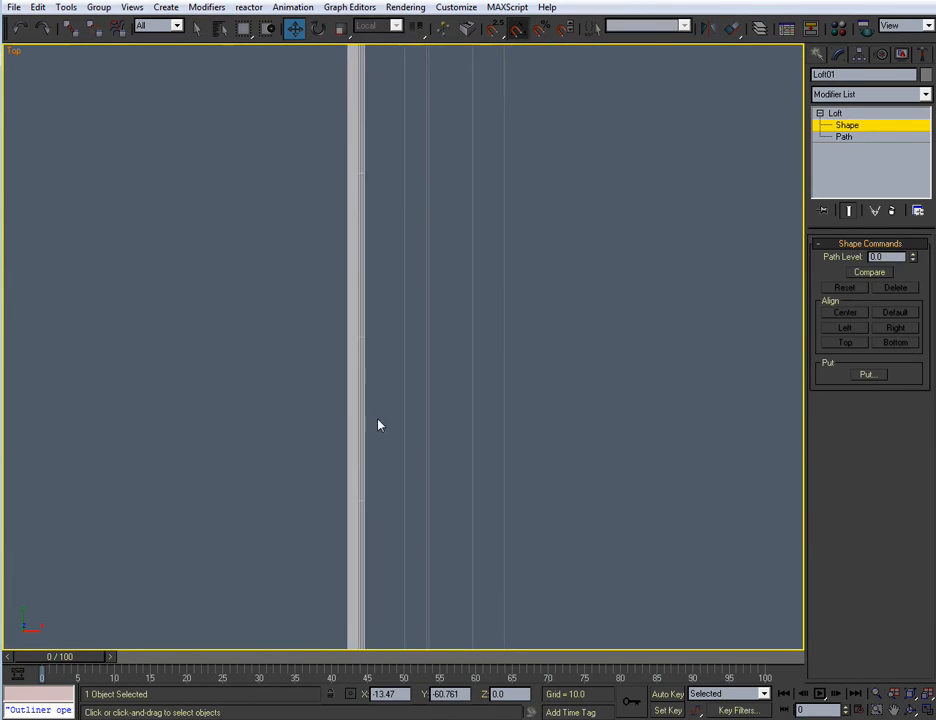
middle_drag(387, 152, 368, 412)
drag(292, 326, 291, 328)
middle_drag(318, 345, 338, 393)
scroll(338, 393, up, 4)
middle_drag(328, 338, 403, 407)
scroll(403, 405, up, 1)
middle_drag(274, 194, 339, 217)
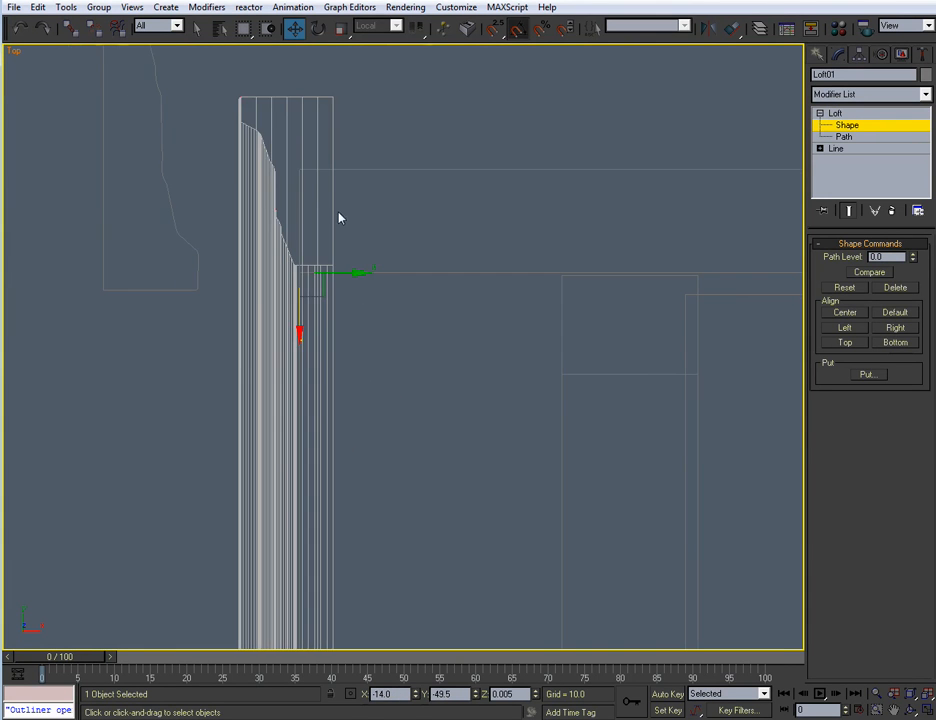
drag(348, 273, 315, 286)
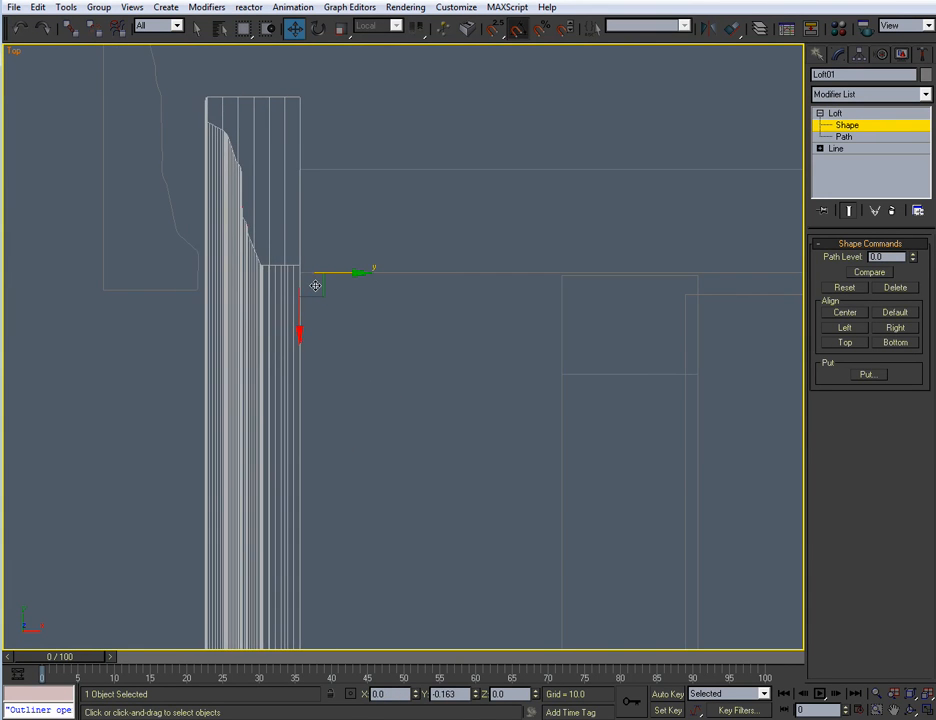
Leave the loft's Shape level in the perspective view and deselect the trim
scroll(384, 282, down, 2)
key(alt+w)
click(501, 449)
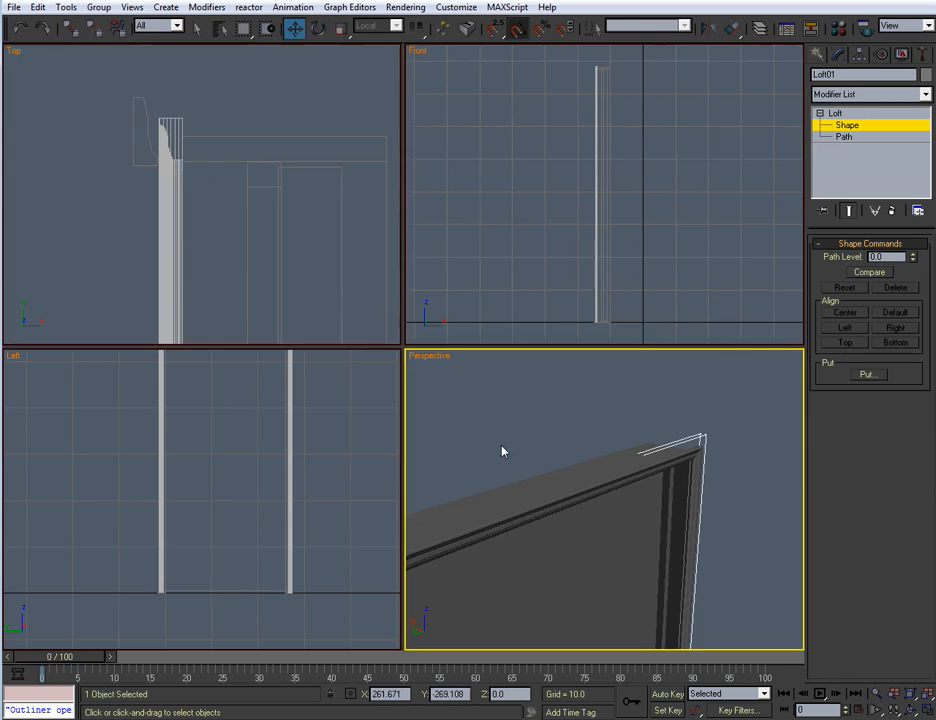
key(alt+w)
middle_drag(587, 391, 733, 330)
scroll(733, 330, down, 3)
alt+middle_drag(420, 440, 470, 420)
click(838, 114)
click(652, 92)
middle_drag(630, 218, 437, 224)
scroll(437, 224, down, 5)
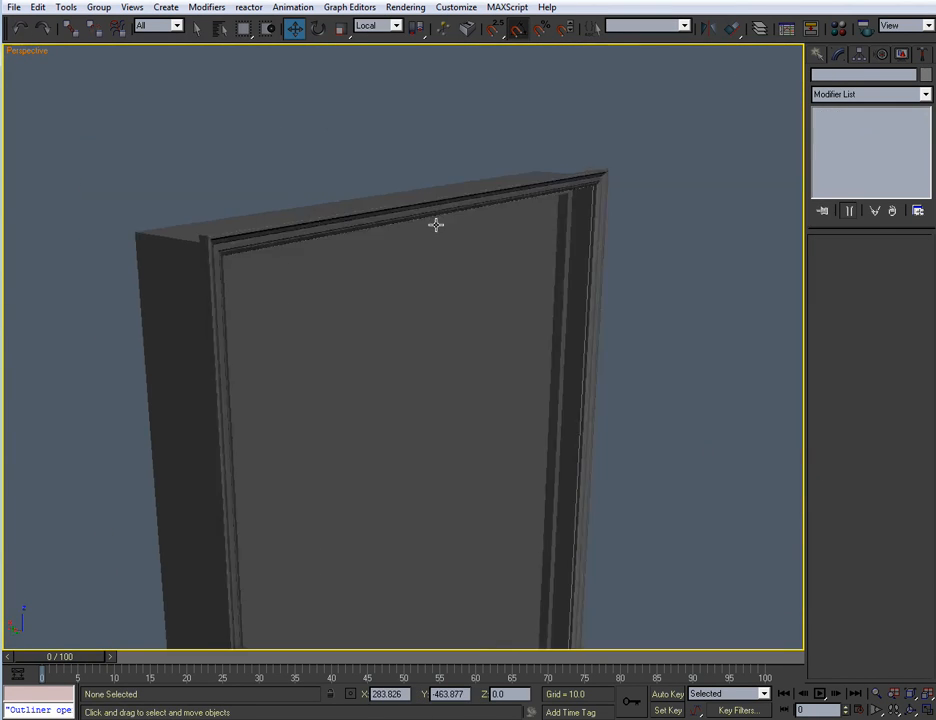
Unhide the Walls layer in the layer manager and bring the trimmed doorway into view
click(760, 29)
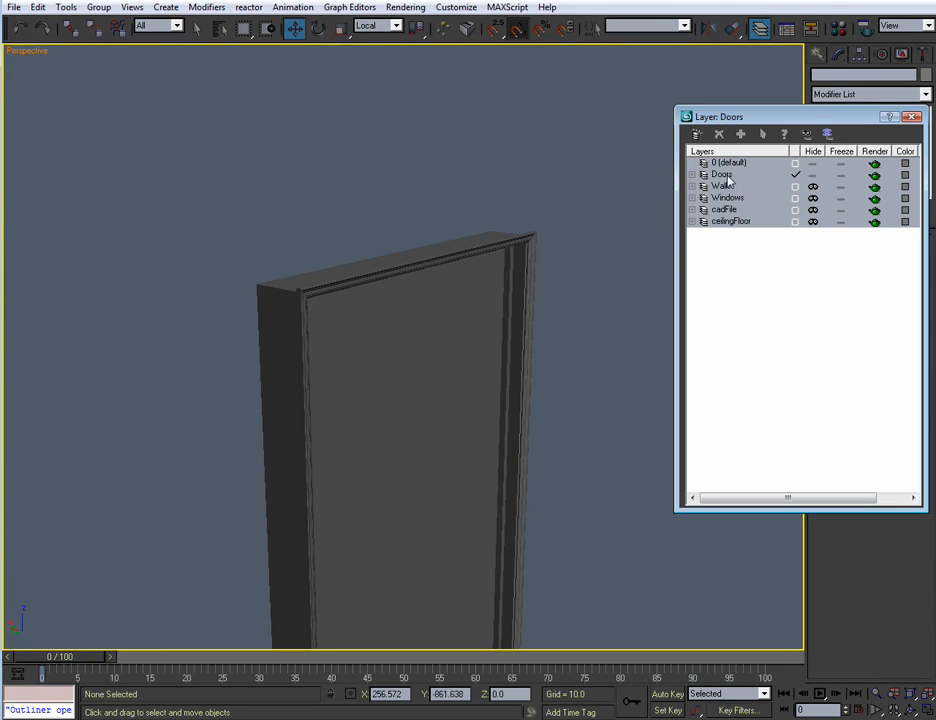
click(814, 190)
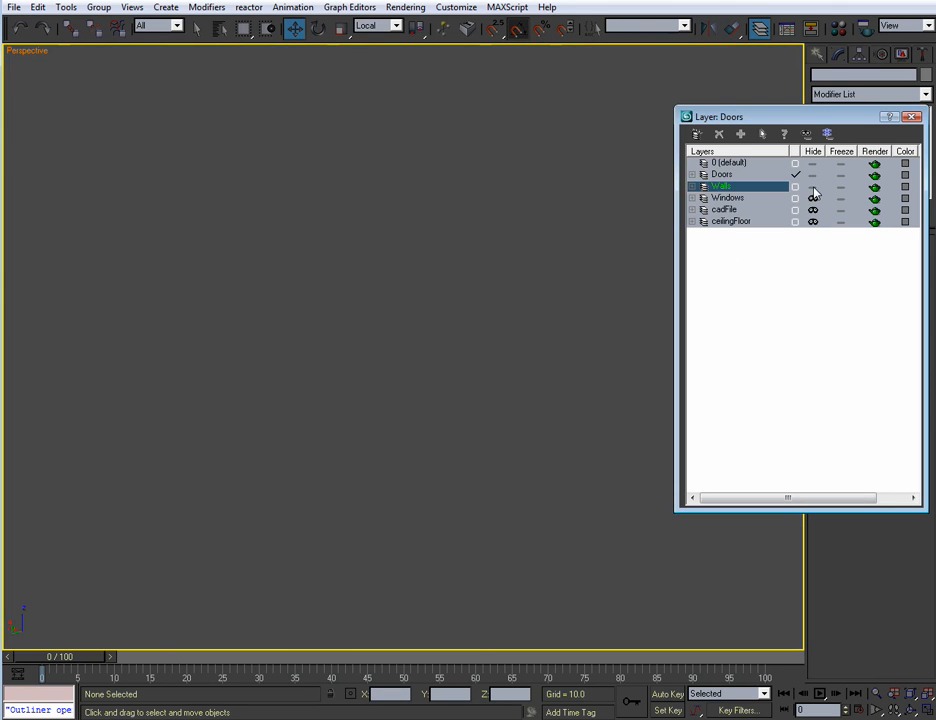
scroll(505, 287, down, 3)
scroll(498, 305, up, 10)
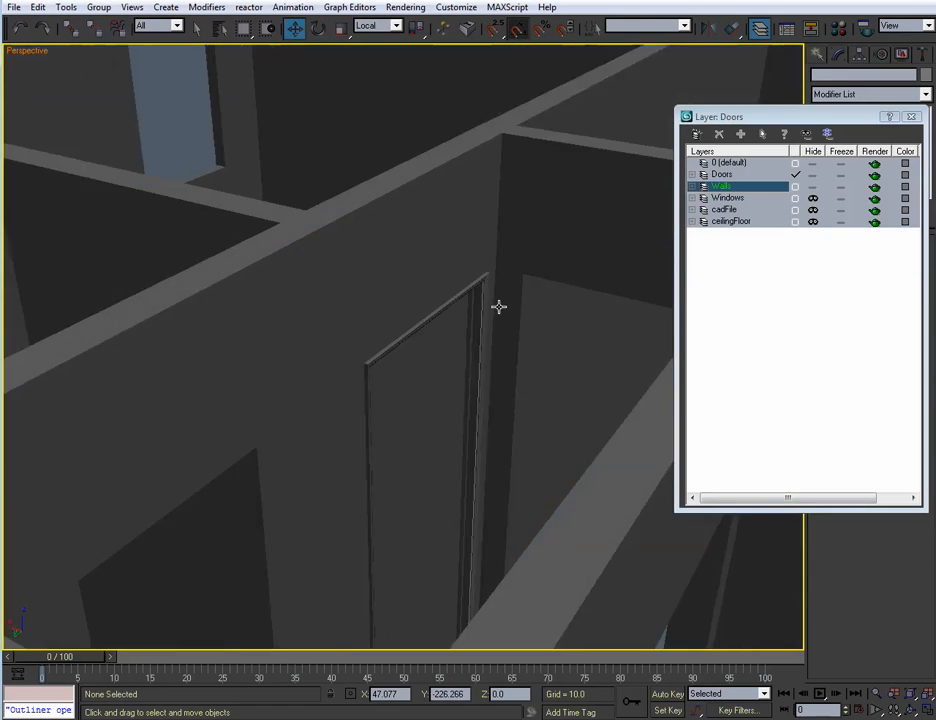
Examine how the doorway and its trim sit against the surrounding walls and at floor level
alt+middle_drag(467, 229, 433, 271)
scroll(434, 269, down, 2)
alt+middle_drag(405, 312, 405, 190)
alt+middle_drag(437, 323, 408, 180)
middle_drag(414, 413, 433, 253)
scroll(433, 253, up, 4)
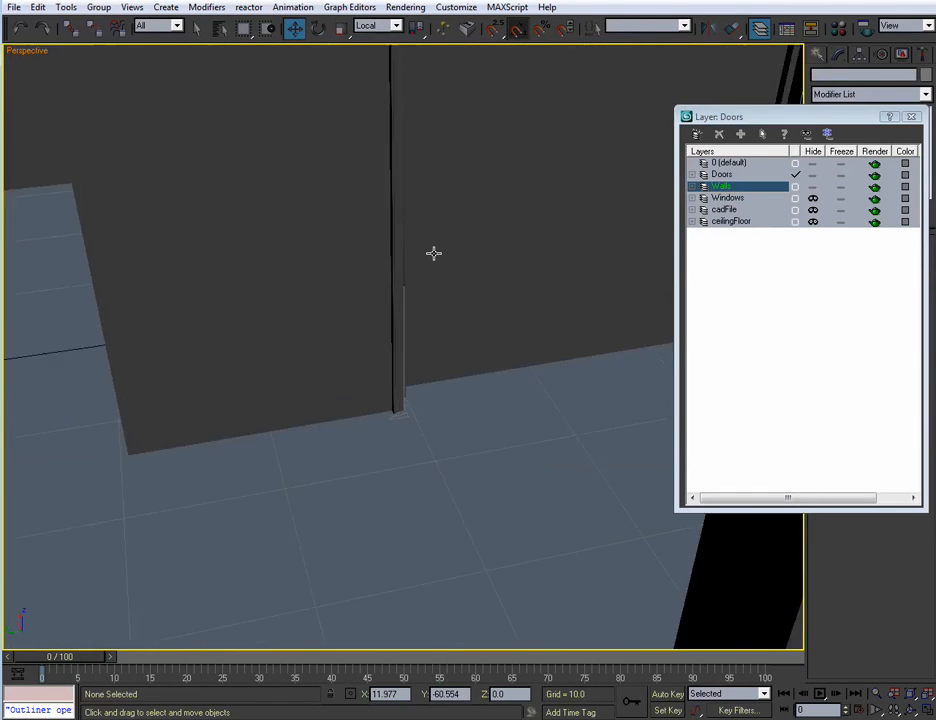
scroll(432, 282, down, 4)
scroll(423, 267, down, 8)
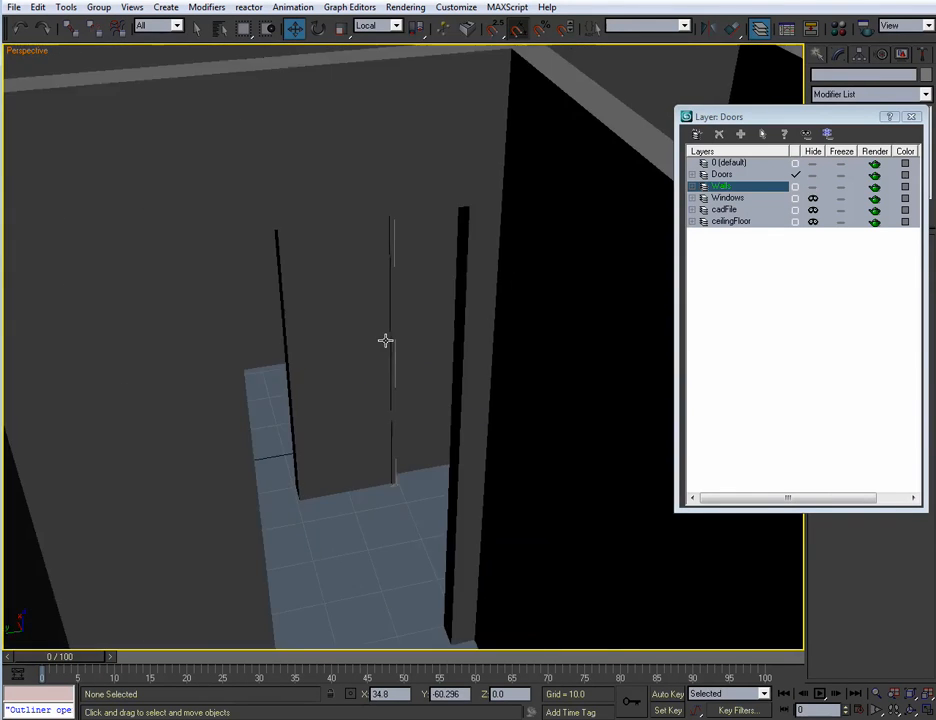
Hide the Walls layer to isolate the doorway and close the layer manager
click(811, 187)
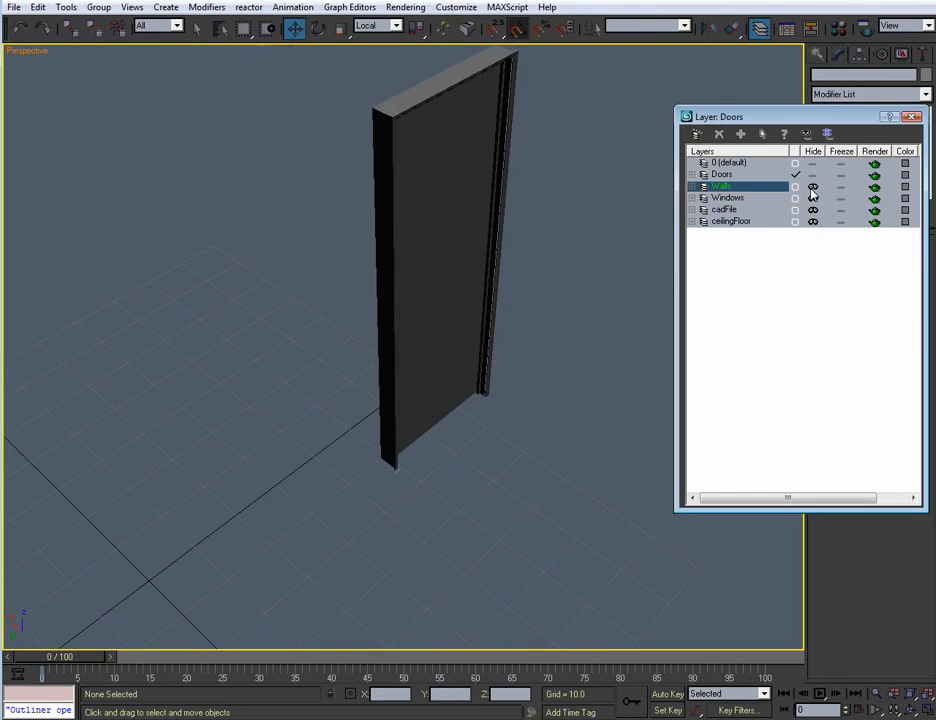
click(910, 119)
Examine the assembled door, case and molded trim in the perspective view, both up close and as a whole
alt+middle_drag(400, 380, 376, 343)
scroll(389, 393, up, 5)
scroll(389, 393, down, 5)
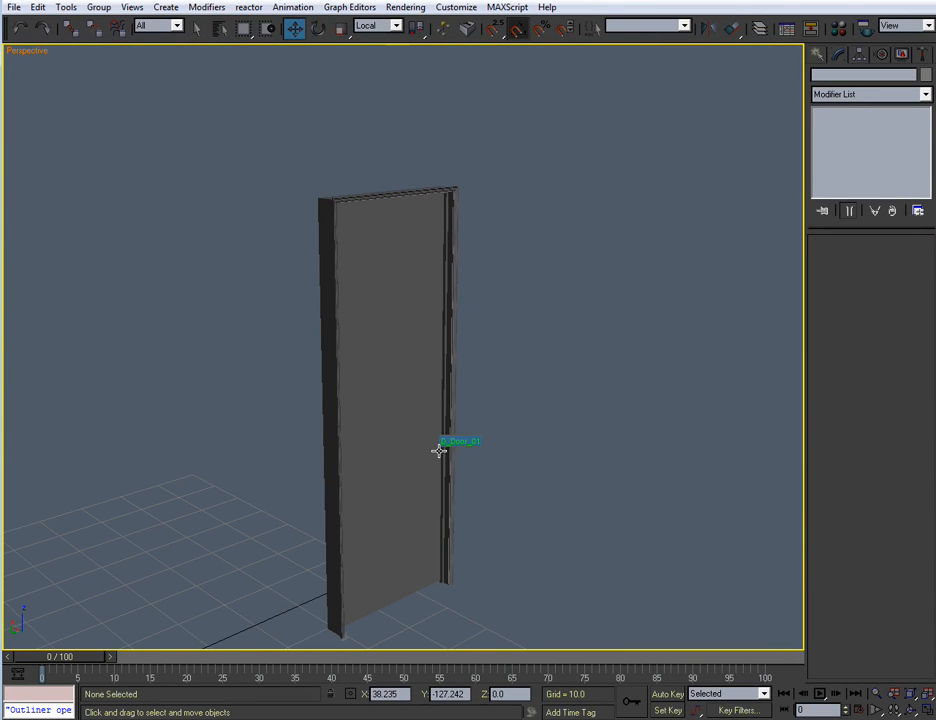
middle_drag(520, 475, 410, 355)
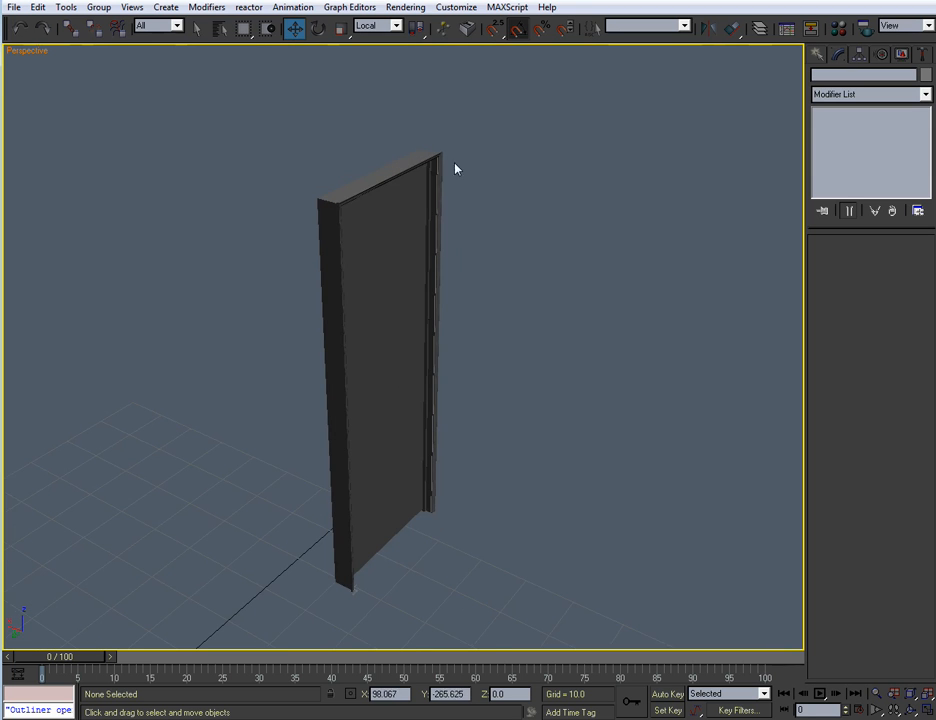
alt+middle_drag(442, 173, 397, 255)
scroll(400, 290, up, 3)
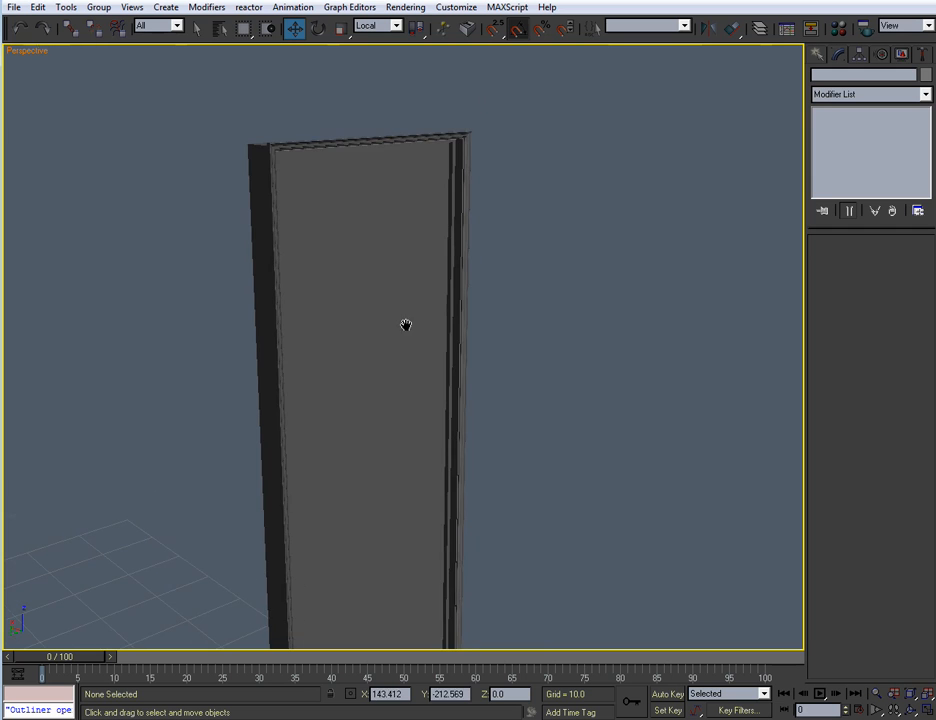
scroll(443, 390, down, 3)
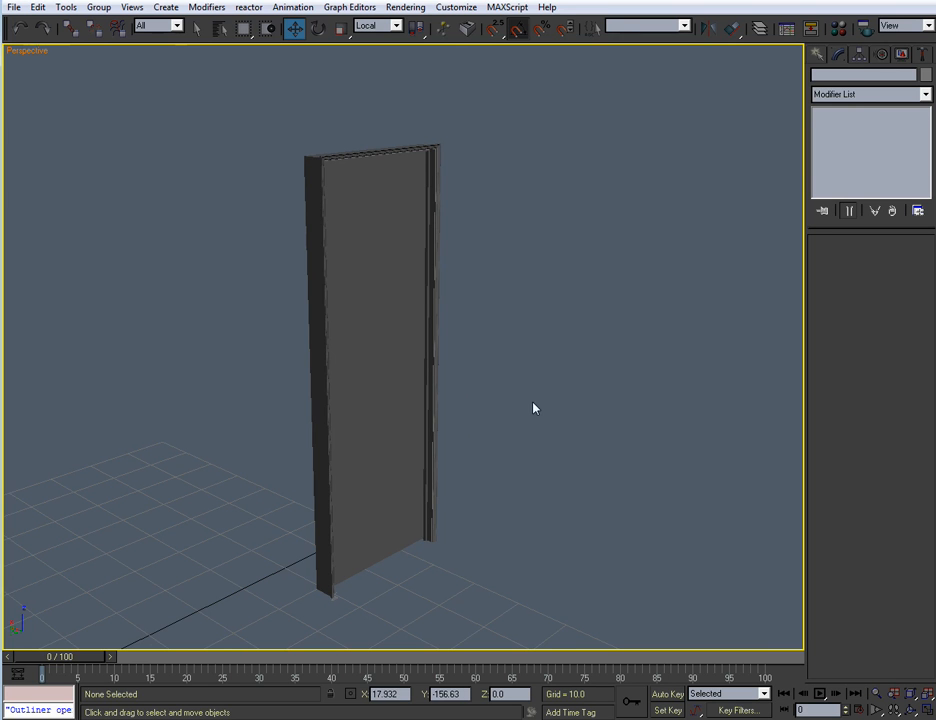
click(380, 372)
click(477, 364)
scroll(400, 340, up, 3)
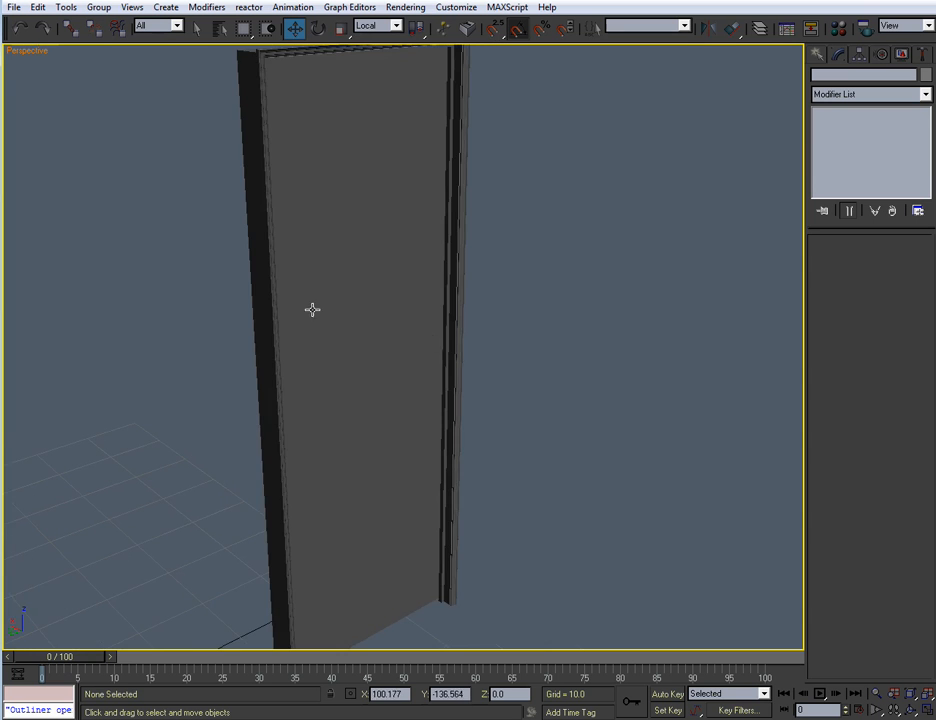
scroll(356, 390, down, 3)
mouse_move(361, 414)
alt+middle_down()
mouse_move(265, 389)
mouse_move(376, 409)
mouse_move(292, 401)
mouse_move(366, 412)
mouse_move(336, 387)
mouse_move(379, 411)
alt+middle_up()
scroll(376, 409, up, 3)
scroll(364, 420, down, 3)
scroll(381, 402, up, 1)
scroll(359, 403, down, 3)
scroll(385, 413, up, 3)
scroll(391, 416, up, 3)
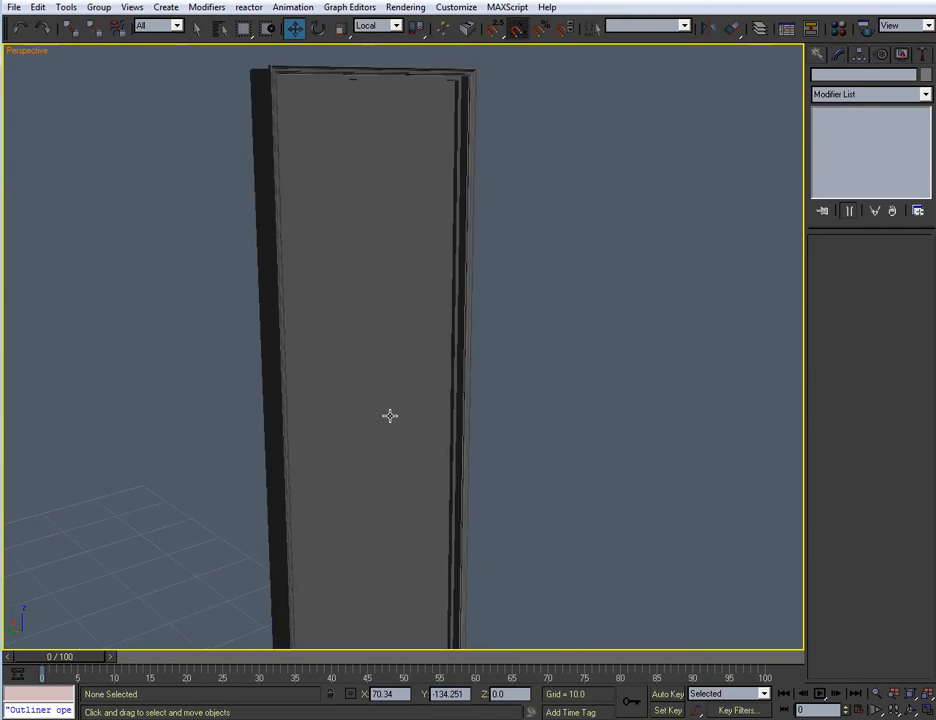